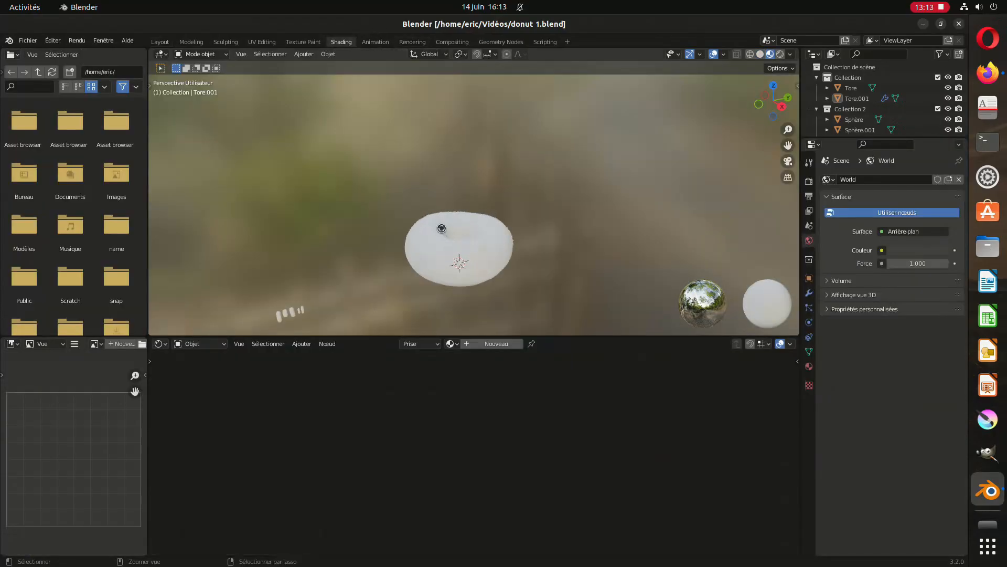
# - Save the donut file
pyautogui.hotkey('ctrl', 's')
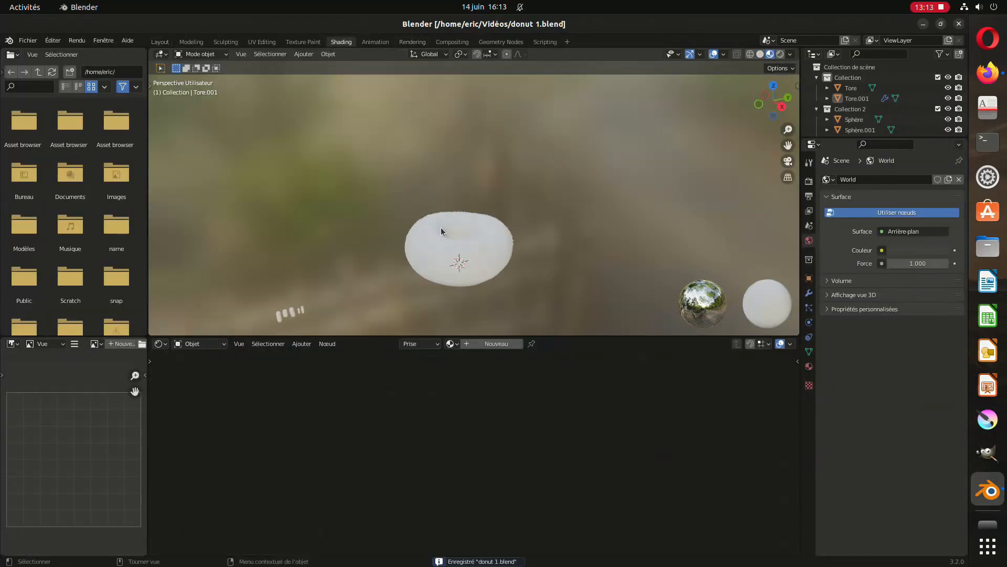
pyautogui.keyDown('shift'); pyautogui.moveTo(528, 236); pyautogui.dragTo(531, 198, button='middle'); pyautogui.keyUp('shift')
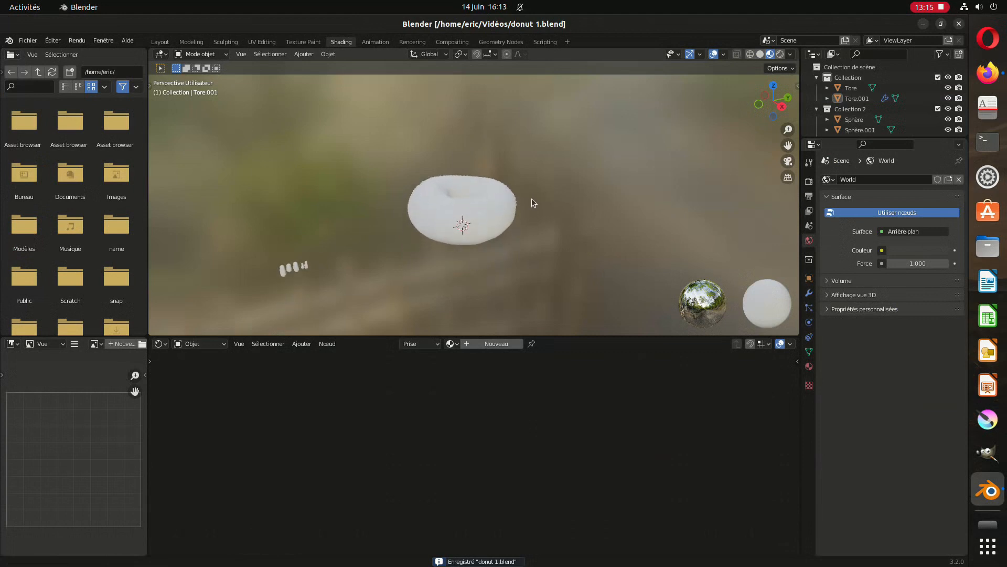
pyautogui.scroll(1, 531, 202)
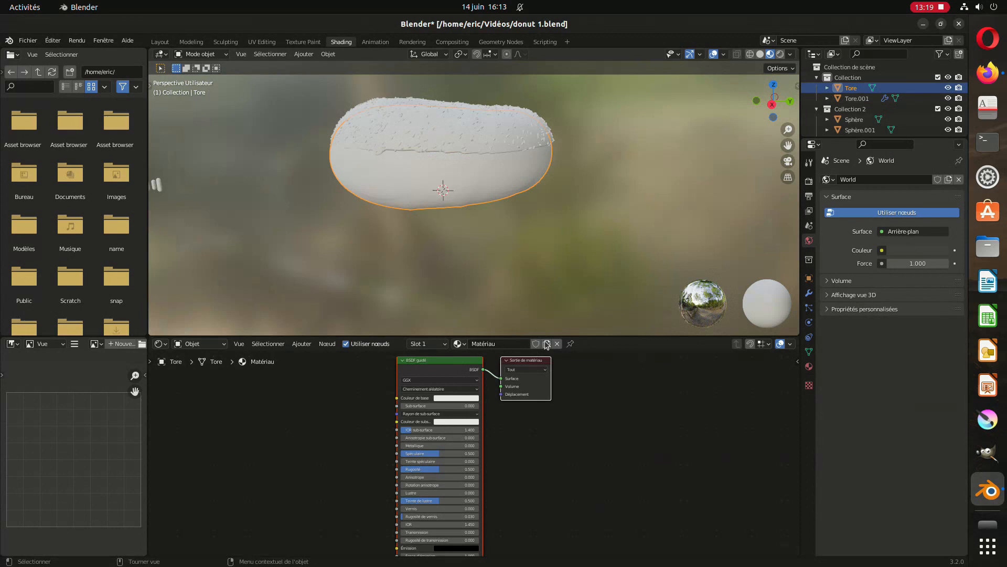
# - Give the donut body (Tore) a new material and enlarge the shader node editor area
pyautogui.click(550, 333)
pyautogui.moveTo(547, 331); pyautogui.dragTo(543, 233)
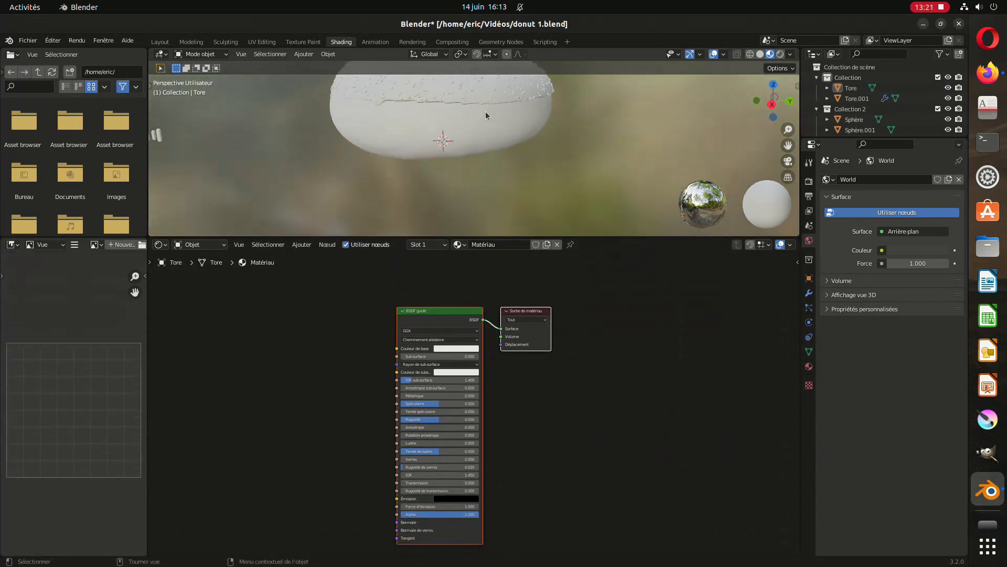
pyautogui.click(472, 121)
pyautogui.keyDown('shift'); pyautogui.moveTo(546, 138); pyautogui.dragTo(549, 170, button='middle'); pyautogui.keyUp('shift')
pyautogui.scroll(2, 546, 178)
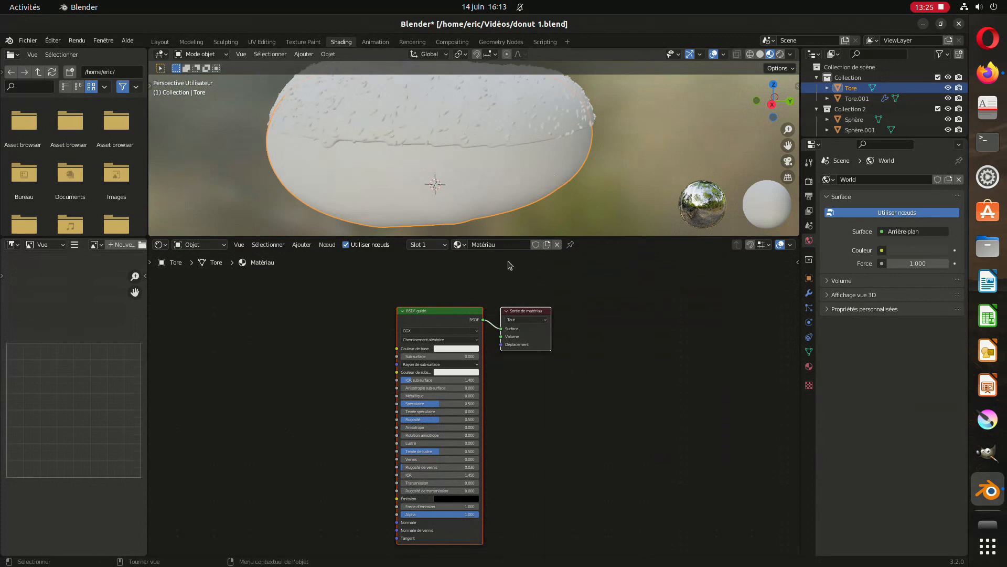
# - Set the donut body's base color to a fully saturated brownish orange and its roughness to 1.000
pyautogui.click(447, 349)
pyautogui.moveTo(465, 273)
pyautogui.mouseDown()
pyautogui.moveTo(458, 297)
pyautogui.moveTo(438, 263)
pyautogui.moveTo(438, 280)
pyautogui.moveTo(472, 297)
pyautogui.moveTo(451, 294)
pyautogui.mouseUp()
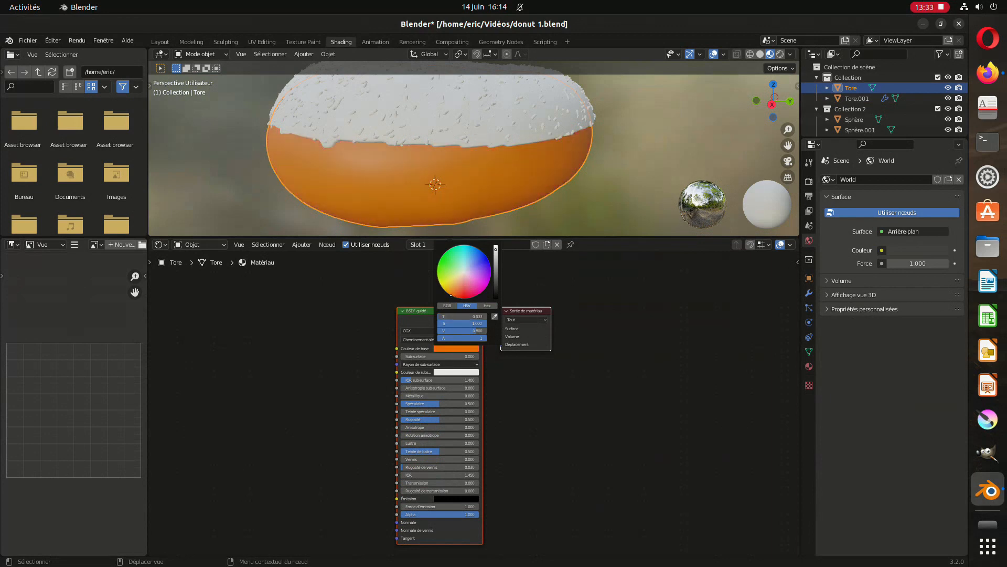
pyautogui.moveTo(495, 266); pyautogui.dragTo(495, 265)
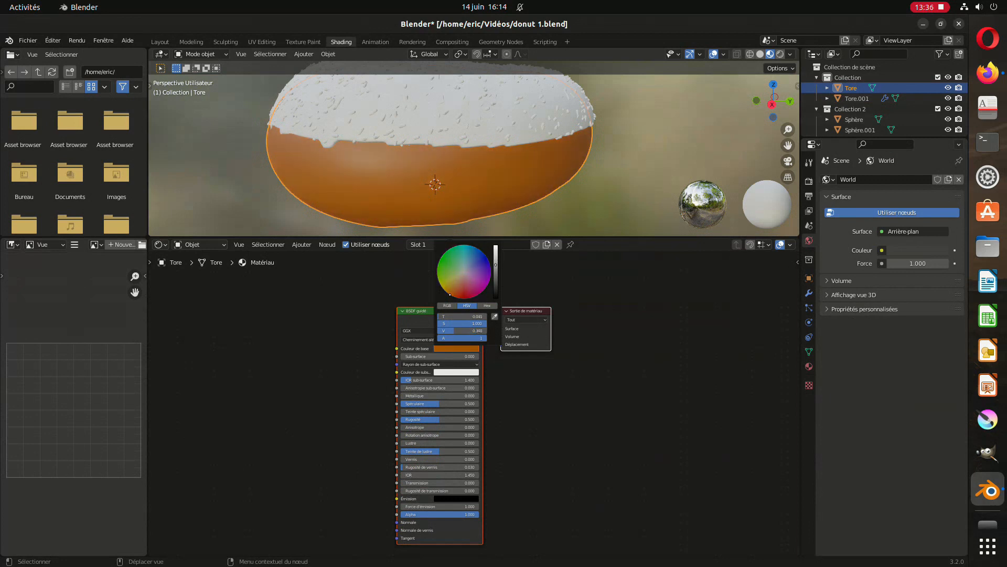
pyautogui.click(446, 283)
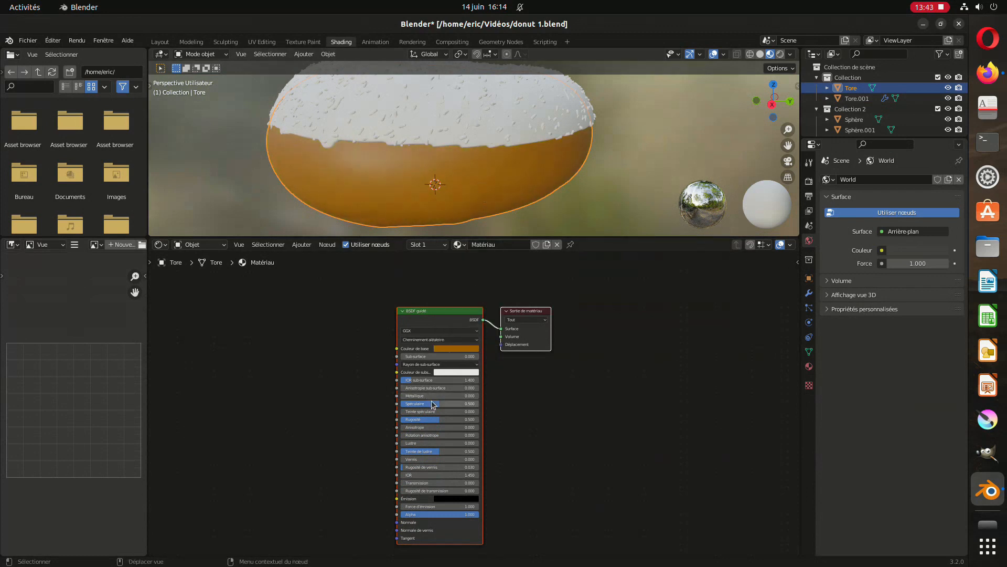
pyautogui.moveTo(433, 415); pyautogui.dragTo(480, 419)
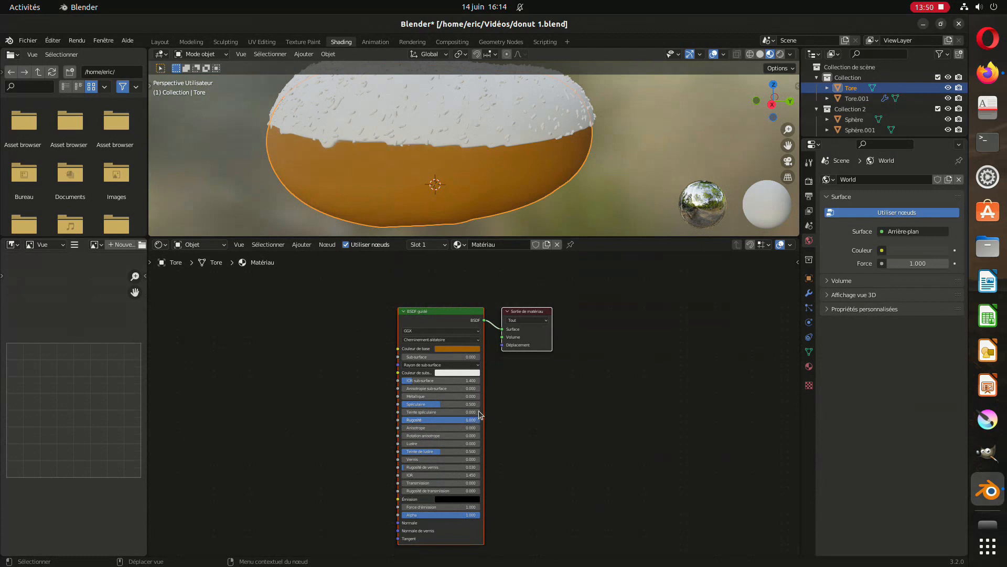
# - Add a new material to the icing (Tore.001) and set its base color to a light pinkish purple
pyautogui.click(483, 145)
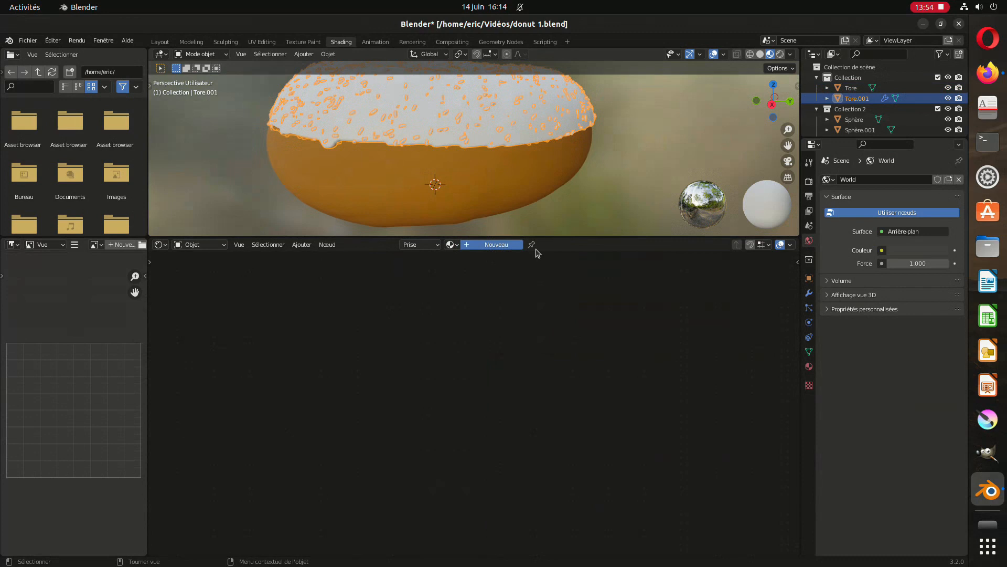
pyautogui.click(503, 245)
pyautogui.click(457, 349)
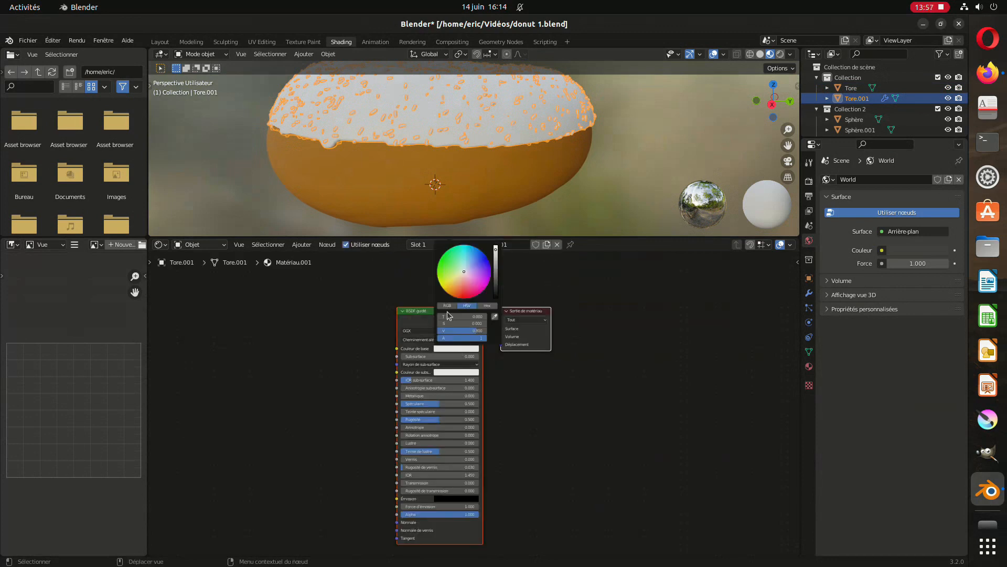
pyautogui.moveTo(480, 287); pyautogui.dragTo(490, 278)
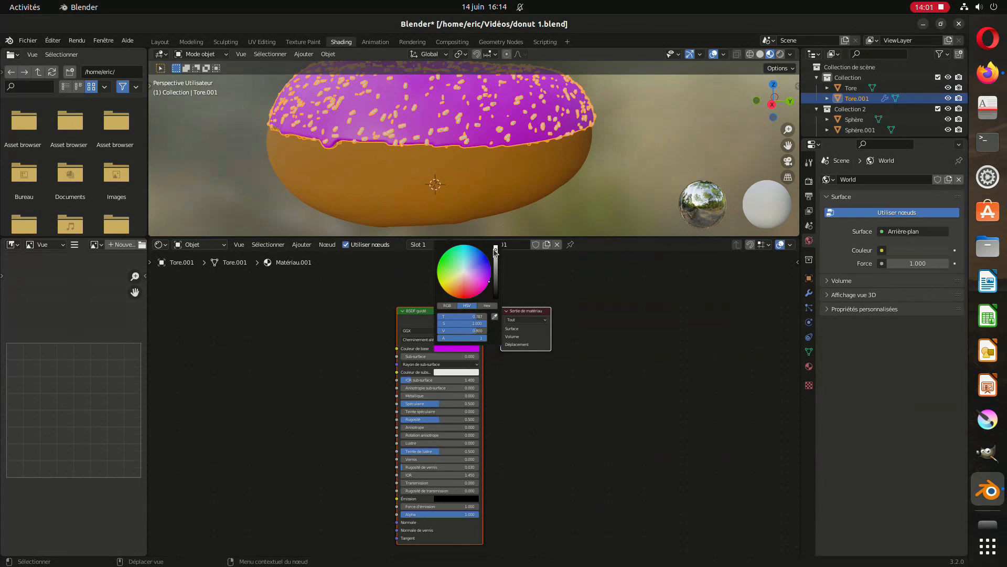
pyautogui.moveTo(495, 248); pyautogui.dragTo(496, 245)
pyautogui.moveTo(487, 287); pyautogui.dragTo(481, 277)
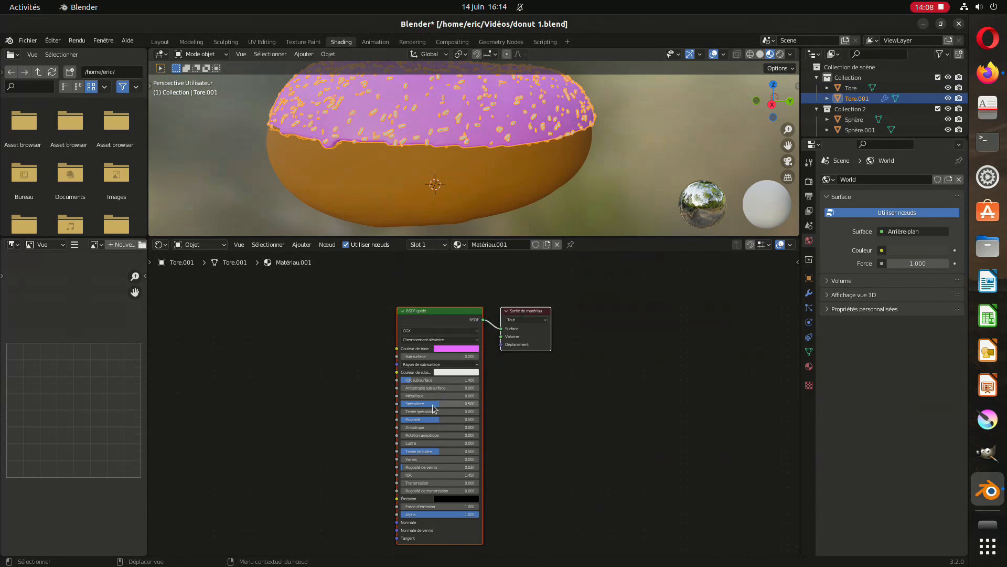
# - Lower the icing material's roughness to about 0.3 and deselect everything
pyautogui.moveTo(437, 420); pyautogui.dragTo(410, 420)
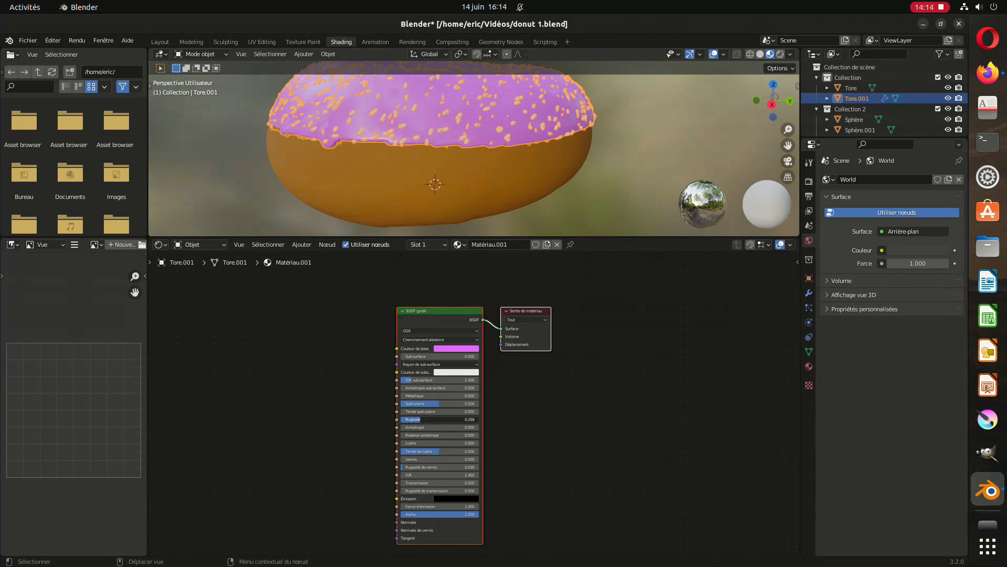
pyautogui.scroll(-2, 505, 167)
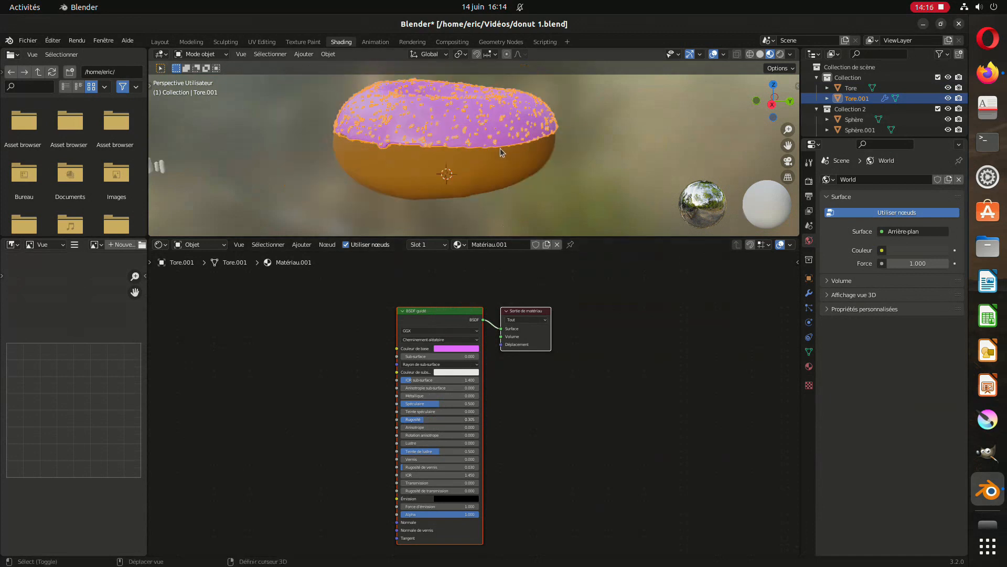
pyautogui.moveTo(514, 156); pyautogui.dragTo(511, 132, button='middle')
pyautogui.hotkey('alt', 'a')
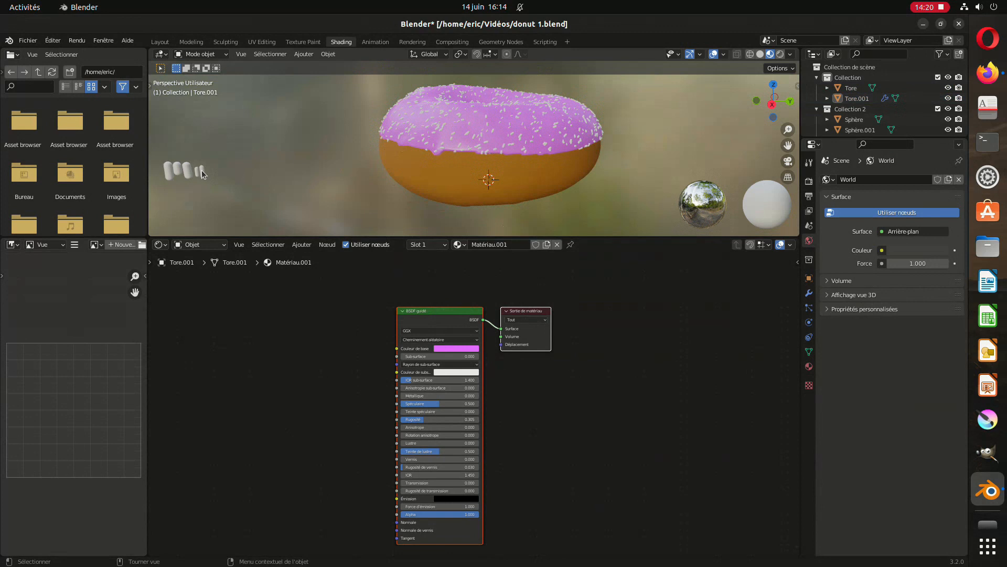
# - Select the loose sprinkles beside the donut and scale them up by about 1.2
pyautogui.moveTo(158, 153); pyautogui.dragTo(216, 189)
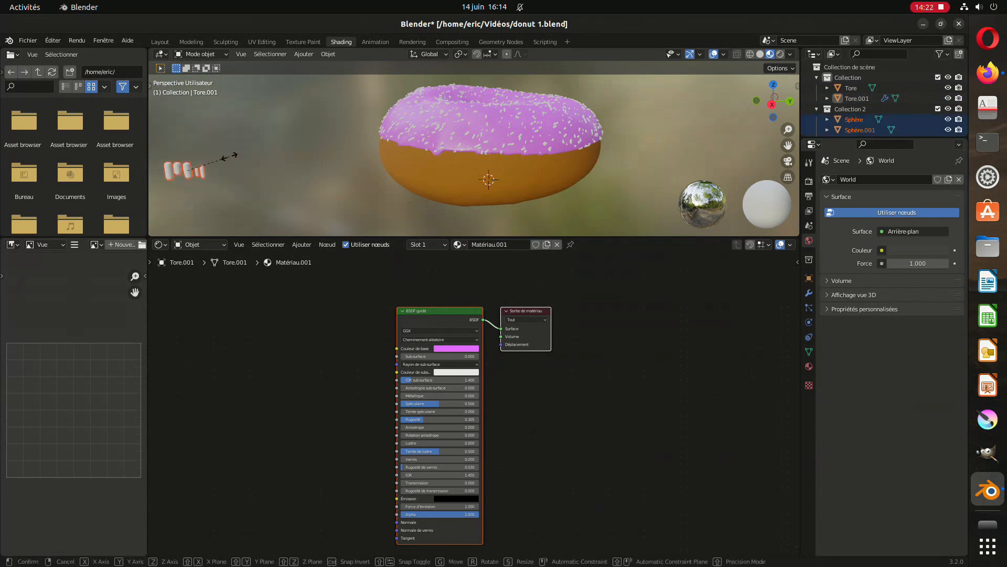
pyautogui.press('s')
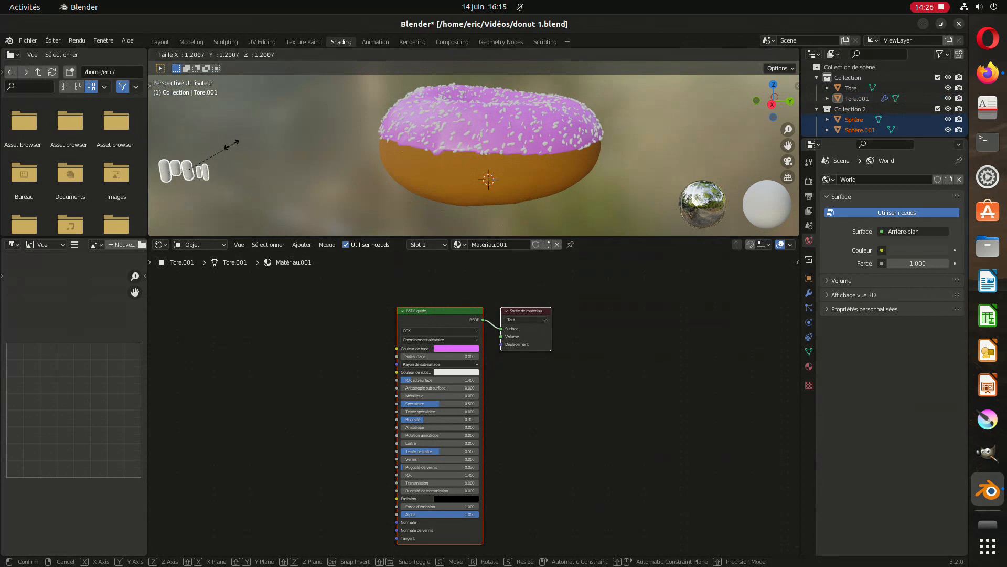
pyautogui.click(231, 143)
pyautogui.moveTo(446, 142); pyautogui.dragTo(478, 140, button='middle')
pyautogui.scroll(-3, 475, 139)
pyautogui.keyDown('shift'); pyautogui.moveTo(320, 127); pyautogui.dragTo(357, 112, button='middle'); pyautogui.keyUp('shift')
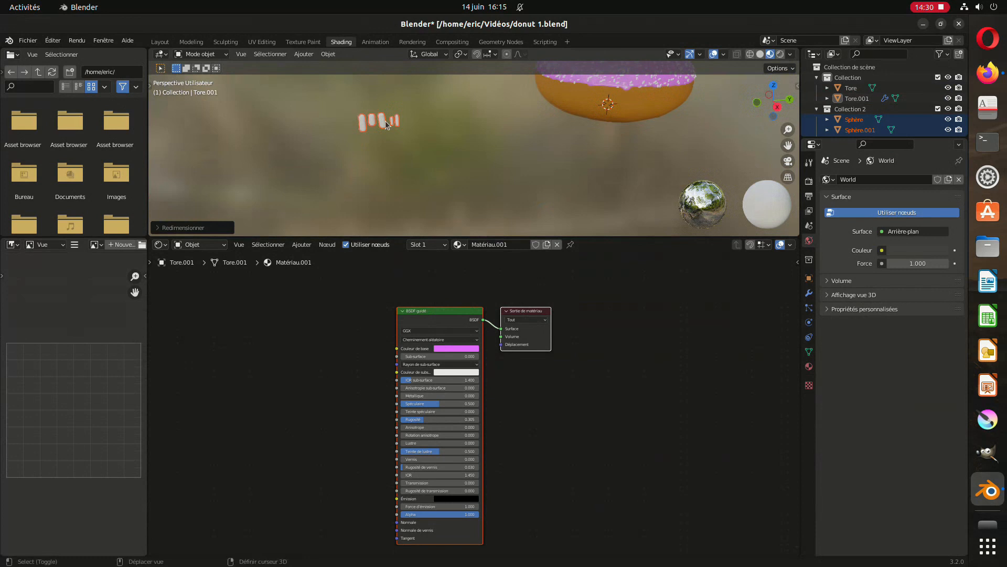
# - Move all the loose sprinkles along the Y axis closer to the donut and deselect them
pyautogui.click(398, 118)
pyautogui.keyDown('shift'); pyautogui.moveTo(480, 124); pyautogui.dragTo(487, 159, button='middle'); pyautogui.keyUp('shift')
pyautogui.scroll(1, 486, 159)
pyautogui.moveTo(358, 135); pyautogui.dragTo(459, 177)
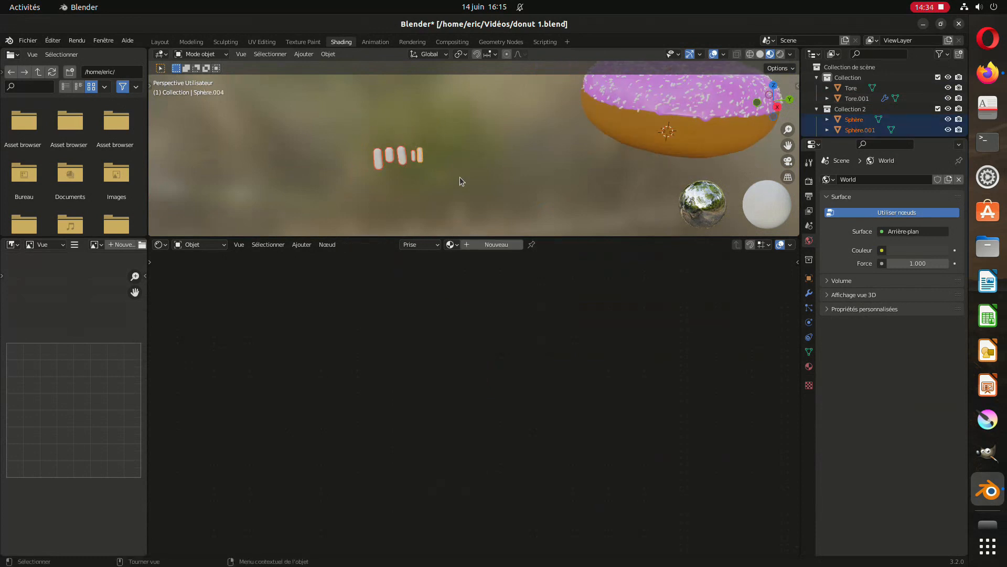
pyautogui.press('g')
pyautogui.press('y')
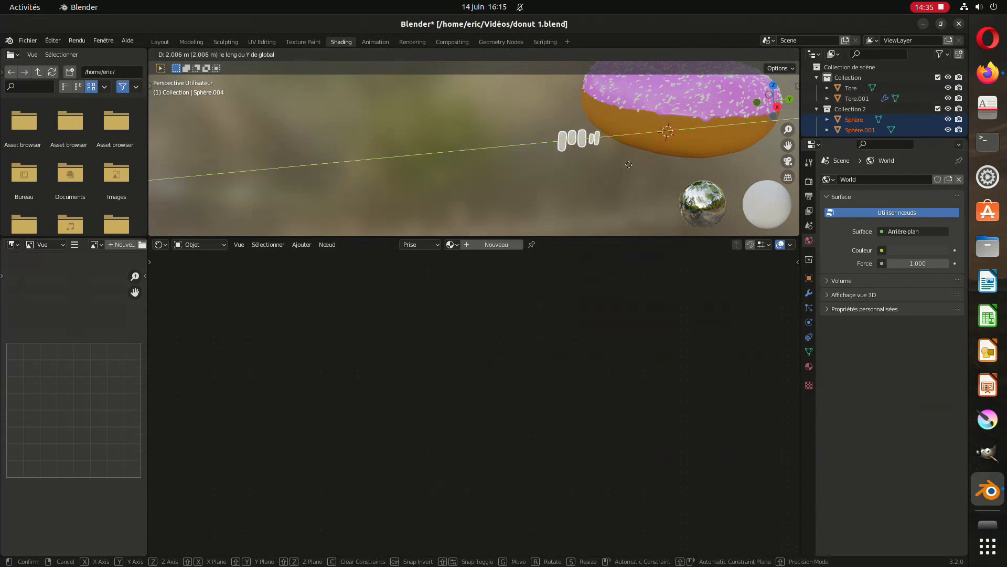
pyautogui.click(455, 153)
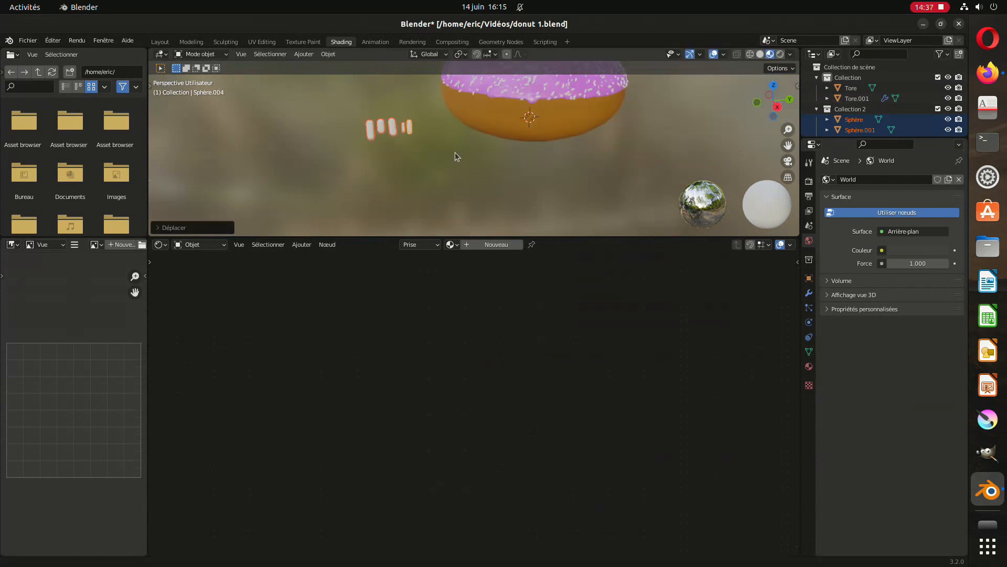
pyautogui.keyDown('shift'); pyautogui.moveTo(445, 156); pyautogui.dragTo(448, 174, button='middle'); pyautogui.keyUp('shift')
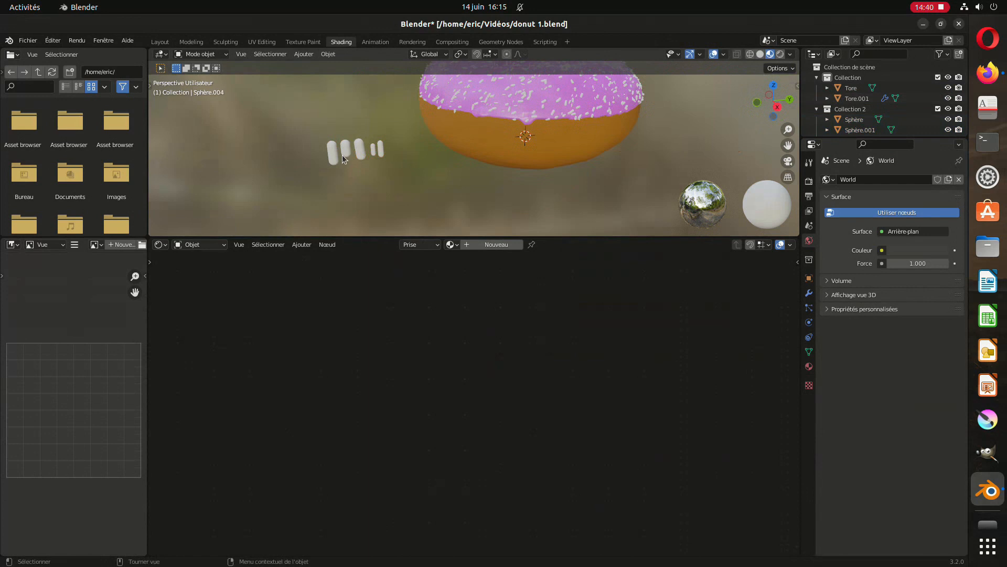
# - Add a new material to the first sprinkle (Sphère) and set its base color to a bright saturated blue
pyautogui.click(328, 154)
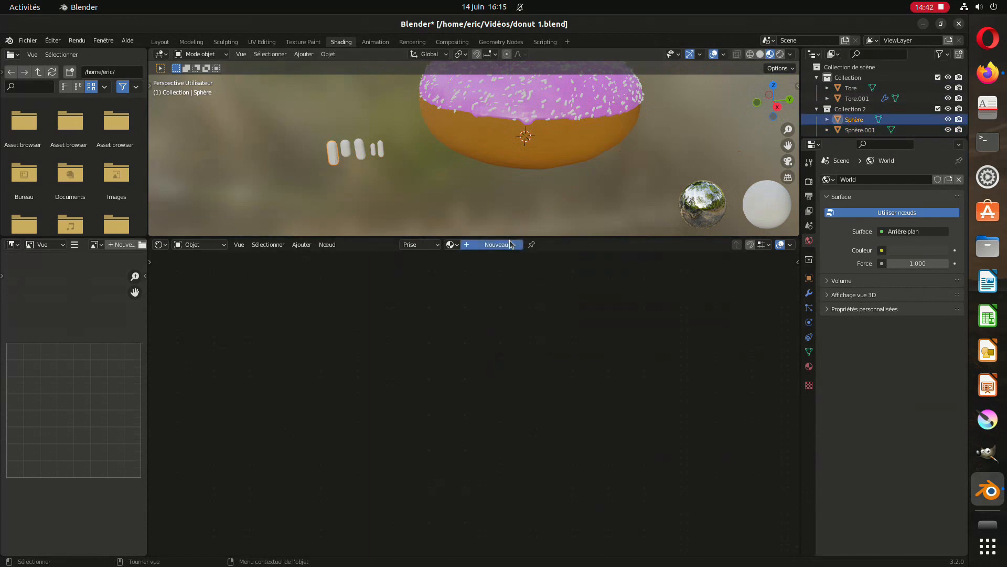
pyautogui.click(493, 245)
pyautogui.moveTo(314, 328); pyautogui.dragTo(404, 308, button='middle')
pyautogui.scroll(1, 447, 304)
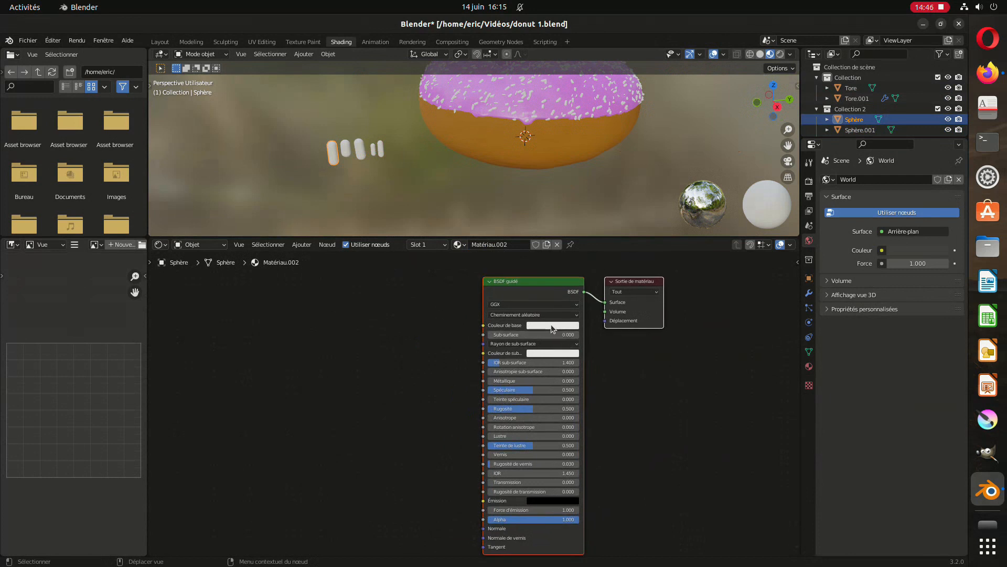
pyautogui.click(552, 325)
pyautogui.click(591, 224)
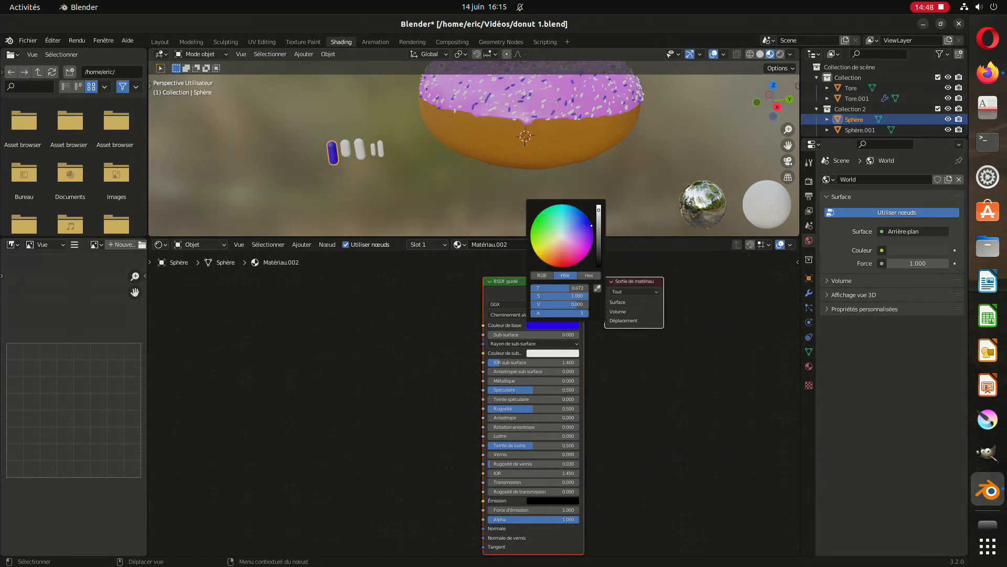
pyautogui.moveTo(599, 217); pyautogui.dragTo(599, 205)
# - Add a new material to the second sprinkle (Sphère.001) and set its base color to red
pyautogui.click(345, 149)
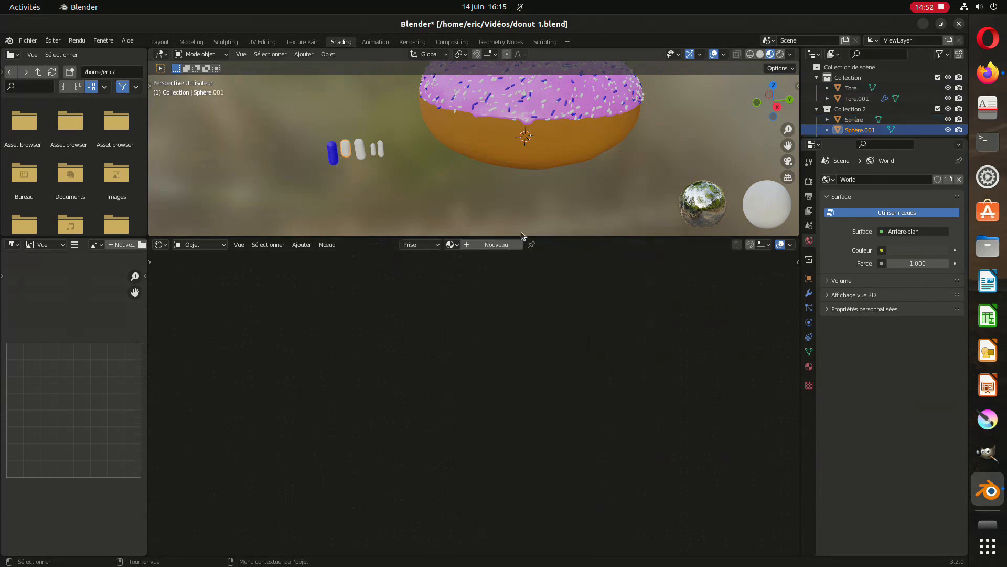
pyautogui.click(496, 245)
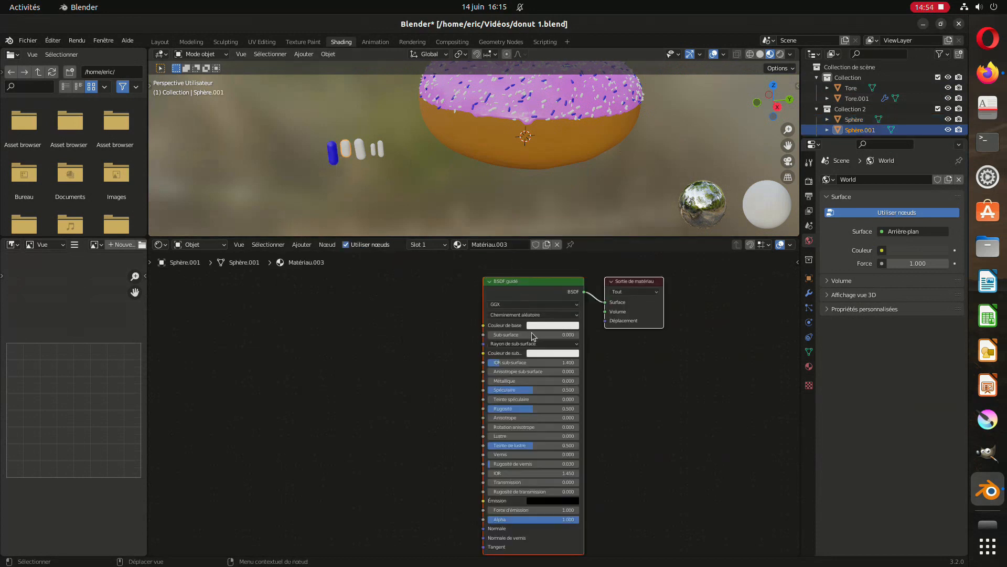
pyautogui.click(550, 325)
pyautogui.moveTo(575, 251); pyautogui.dragTo(560, 265)
# - Add a new material to the third sprinkle (Sphère.002) and set its base color to a saturated yellow
pyautogui.click(364, 150)
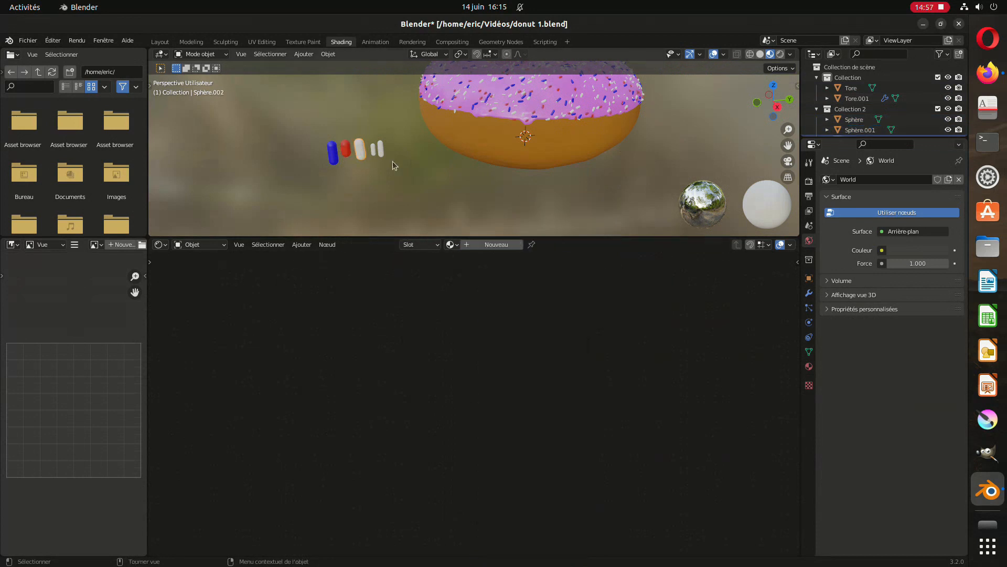
pyautogui.click(503, 244)
pyautogui.click(532, 327)
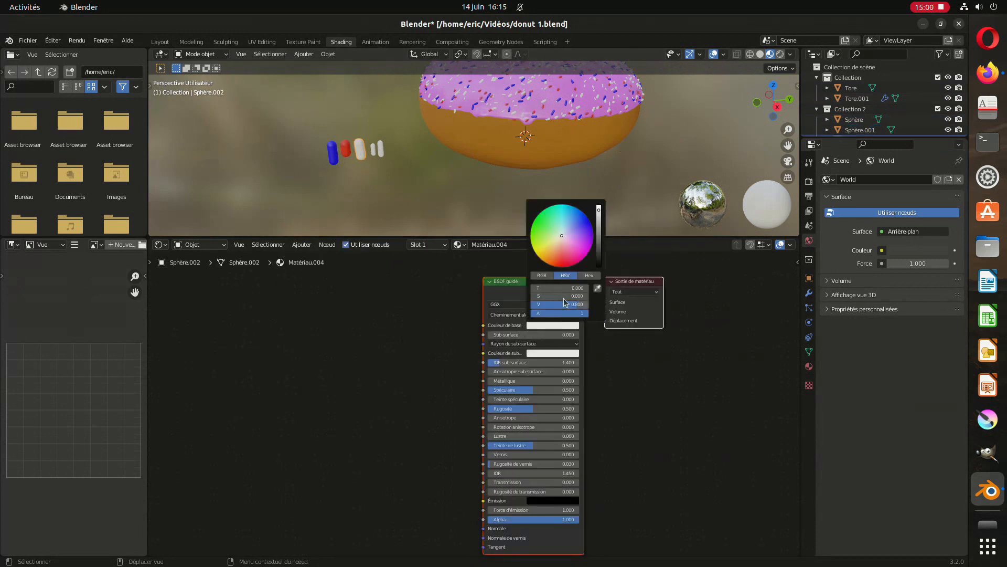
pyautogui.click(537, 256)
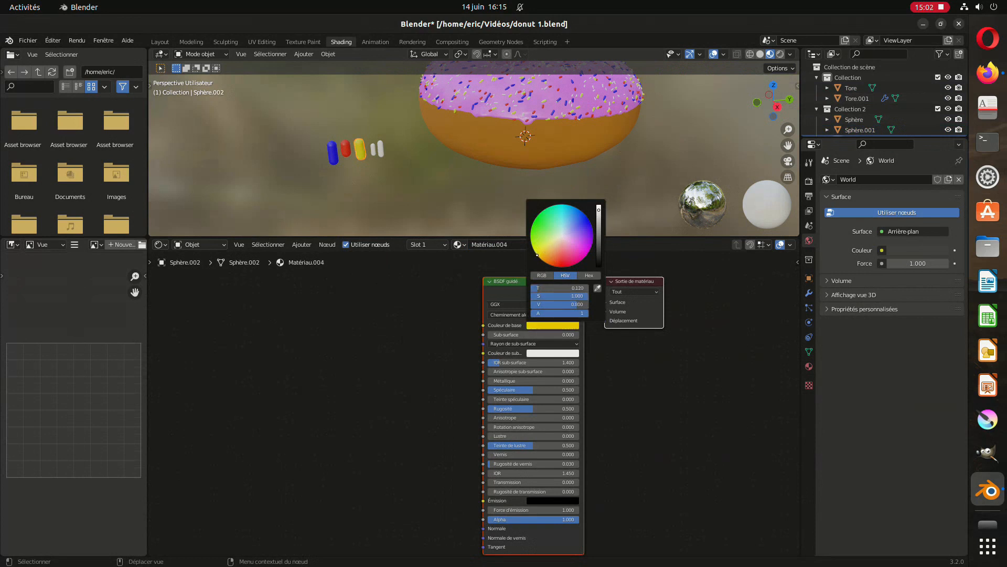
# - Add a new material to the fourth sprinkle (Sphère.003) and set its base color to a saturated green
pyautogui.click(373, 149)
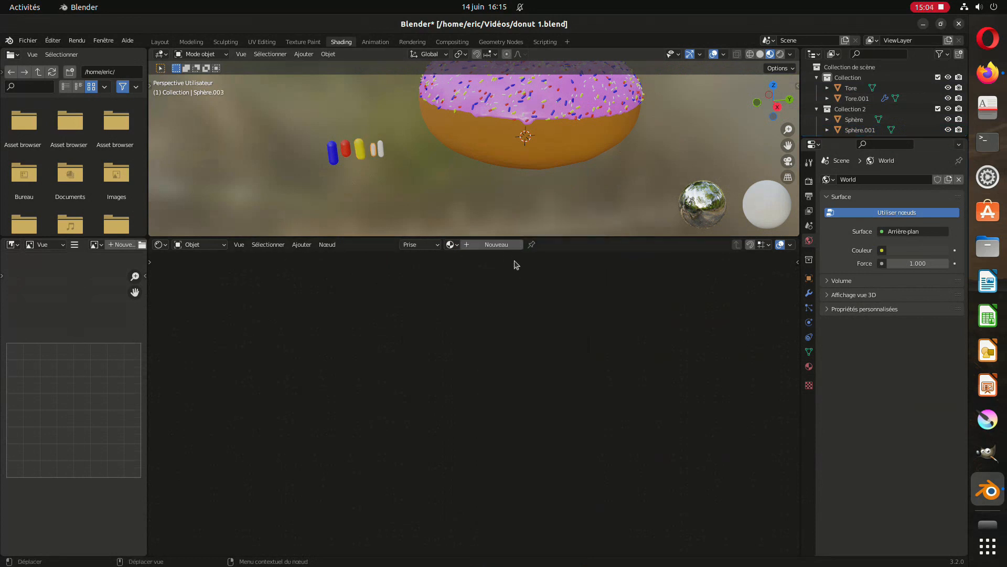
pyautogui.click(501, 243)
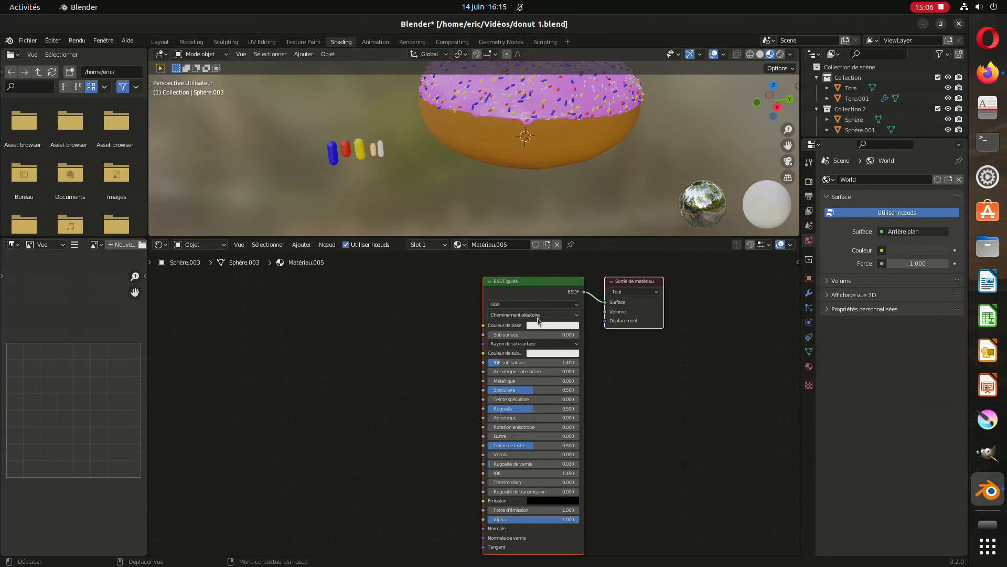
pyautogui.click(552, 326)
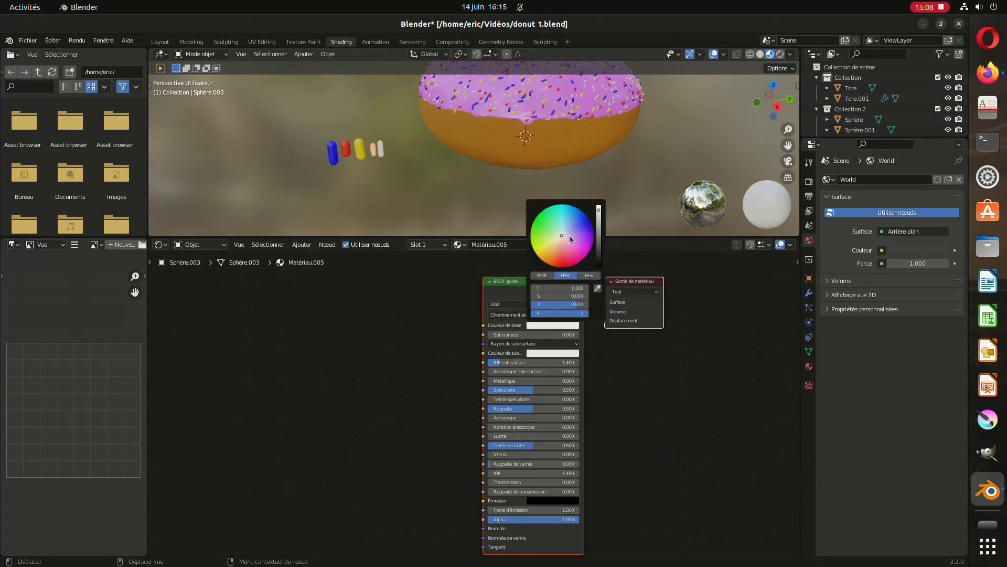
pyautogui.click(532, 227)
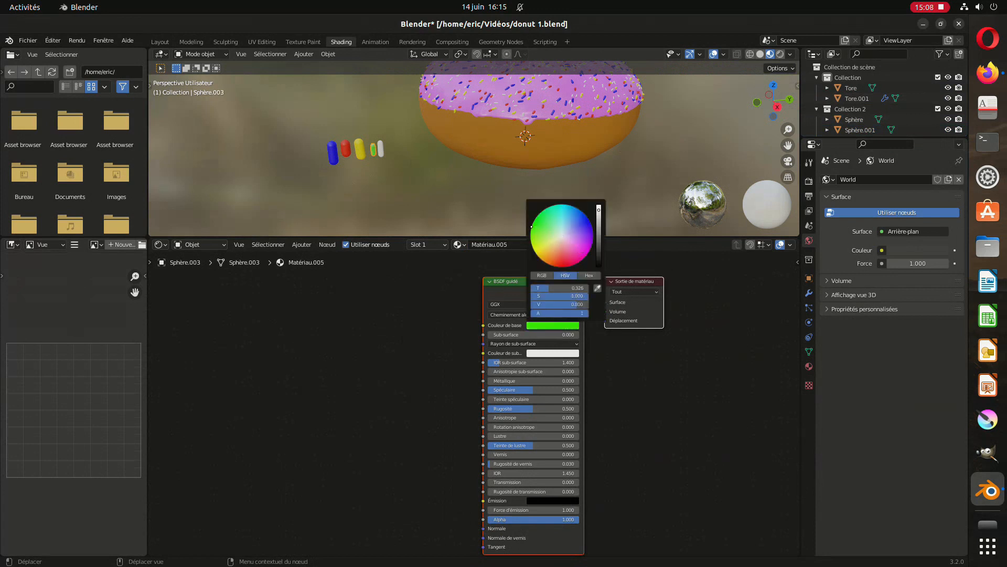
# - Add a new material to the fifth sprinkle (Sphère.004) and set its base color to a saturated orange
pyautogui.click(382, 152)
pyautogui.click(502, 244)
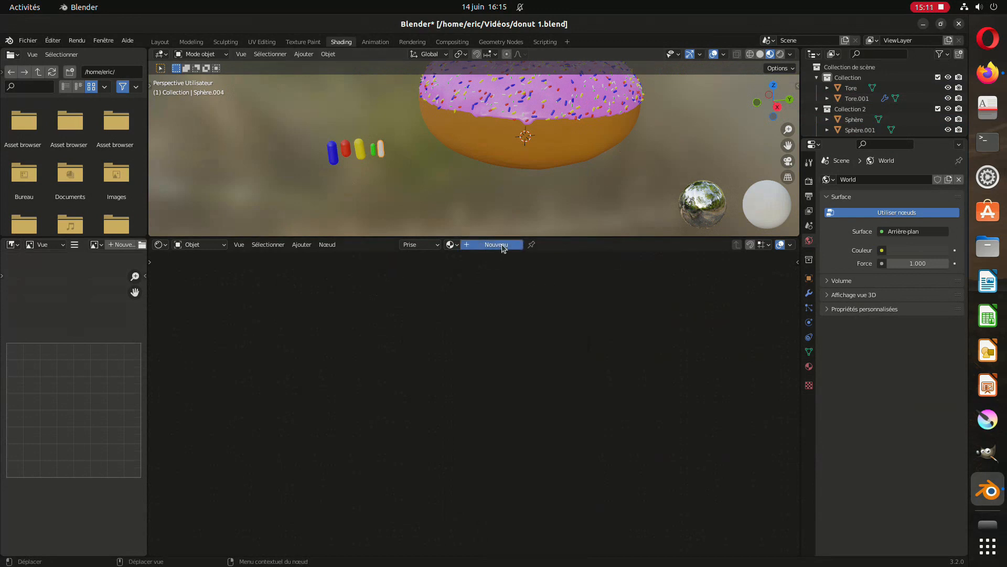
pyautogui.click(540, 325)
pyautogui.moveTo(559, 248)
pyautogui.mouseDown()
pyautogui.moveTo(551, 254)
pyautogui.moveTo(578, 224)
pyautogui.moveTo(559, 205)
pyautogui.moveTo(573, 206)
pyautogui.moveTo(587, 215)
pyautogui.moveTo(574, 265)
pyautogui.moveTo(536, 253)
pyautogui.moveTo(575, 264)
pyautogui.moveTo(534, 249)
pyautogui.moveTo(555, 266)
pyautogui.moveTo(542, 262)
pyautogui.mouseUp()
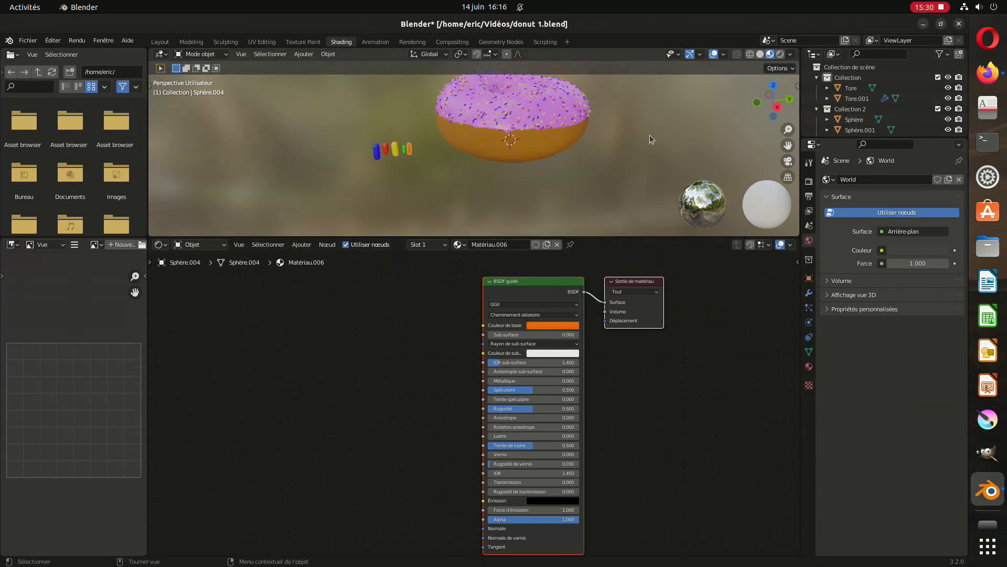
# - Select all five sprinkle source objects beside the donut and scale them up together by at least 1.26
pyautogui.moveTo(637, 130); pyautogui.dragTo(599, 169, button='middle')
pyautogui.scroll(4, 599, 165)
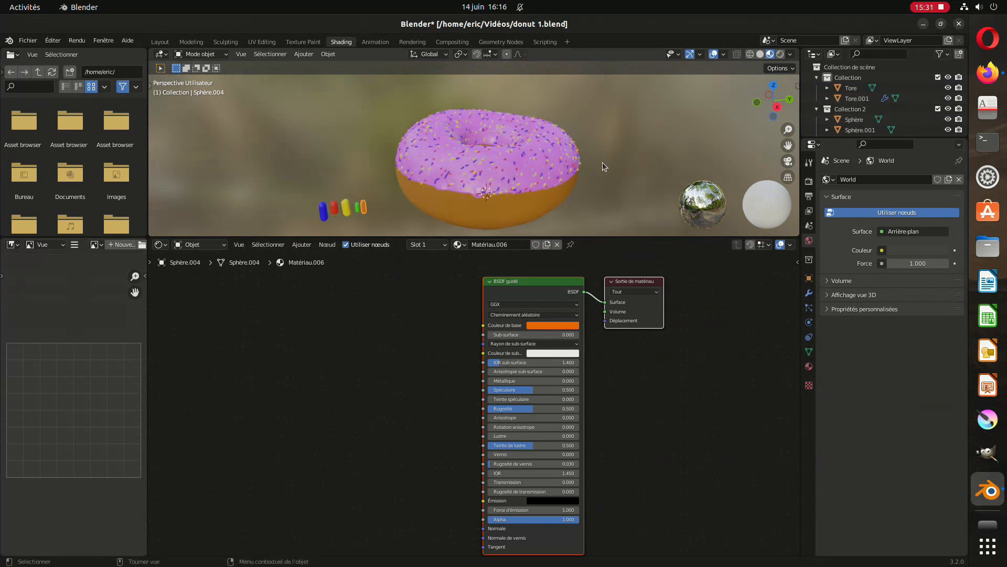
pyautogui.scroll(-4, 597, 145)
pyautogui.moveTo(301, 142); pyautogui.dragTo(385, 192)
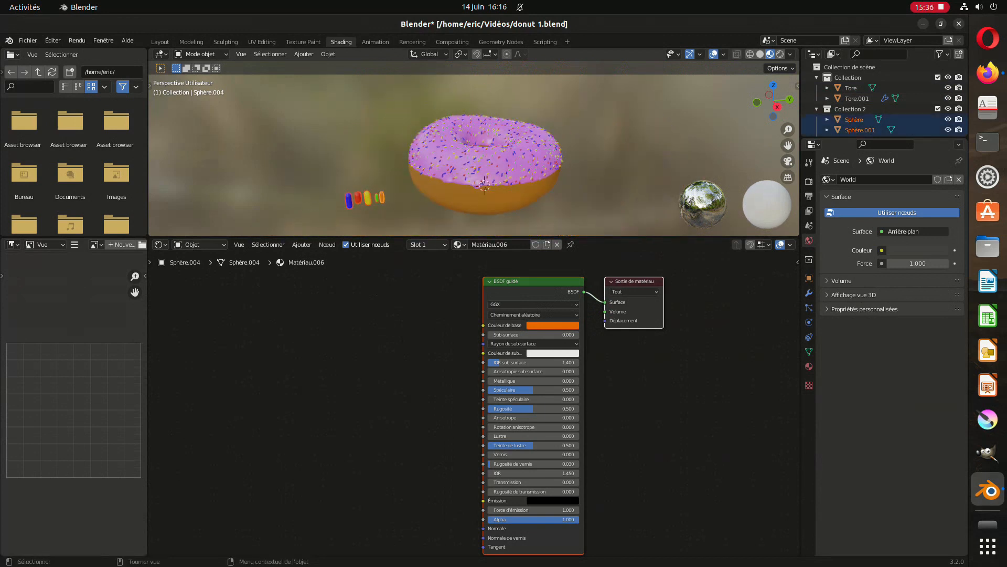
pyautogui.press('s')
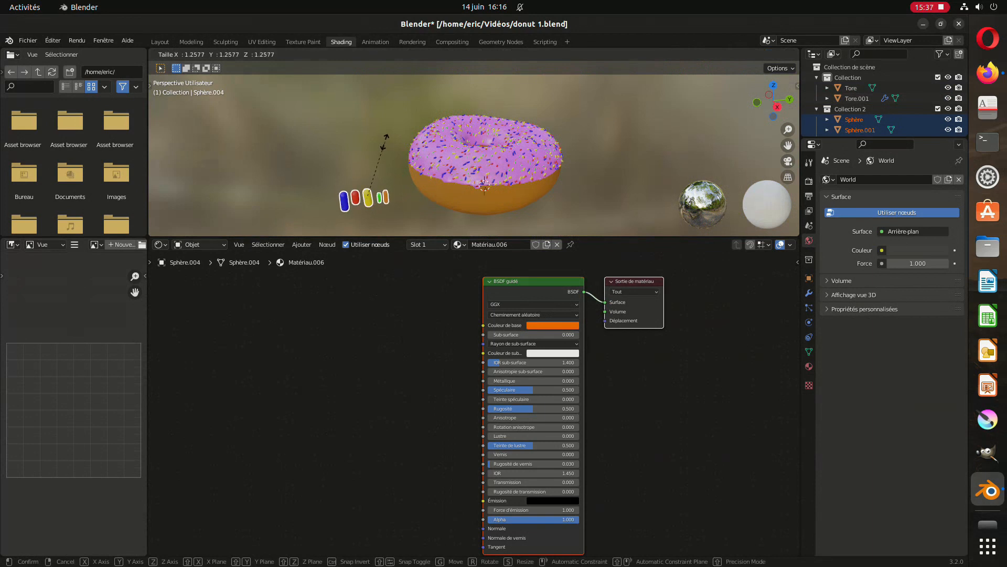
pyautogui.click(402, 144)
pyautogui.scroll(5, 584, 121)
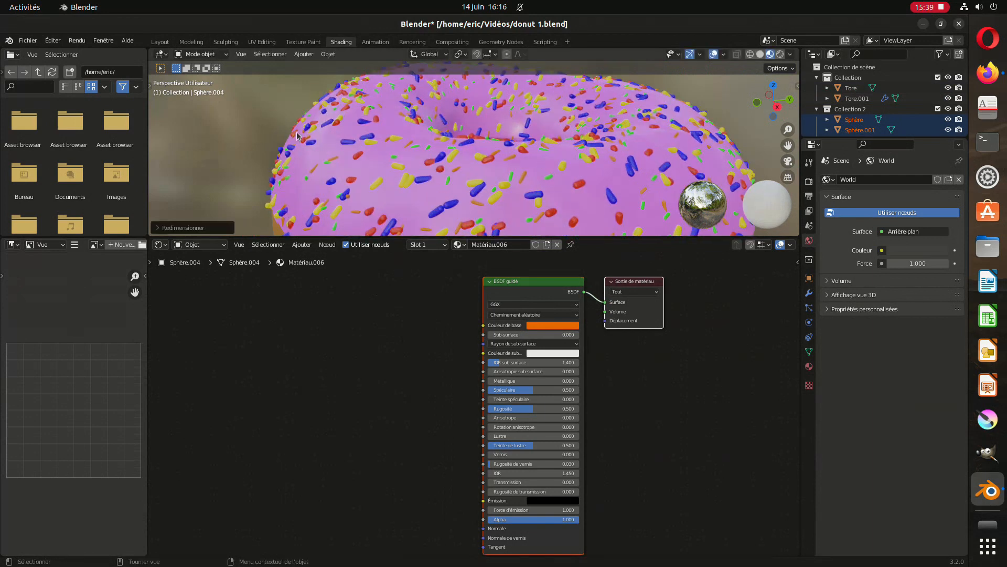
# - Scale the five selected sprinkles back down slightly, by a factor of about 0.88
pyautogui.press('s')
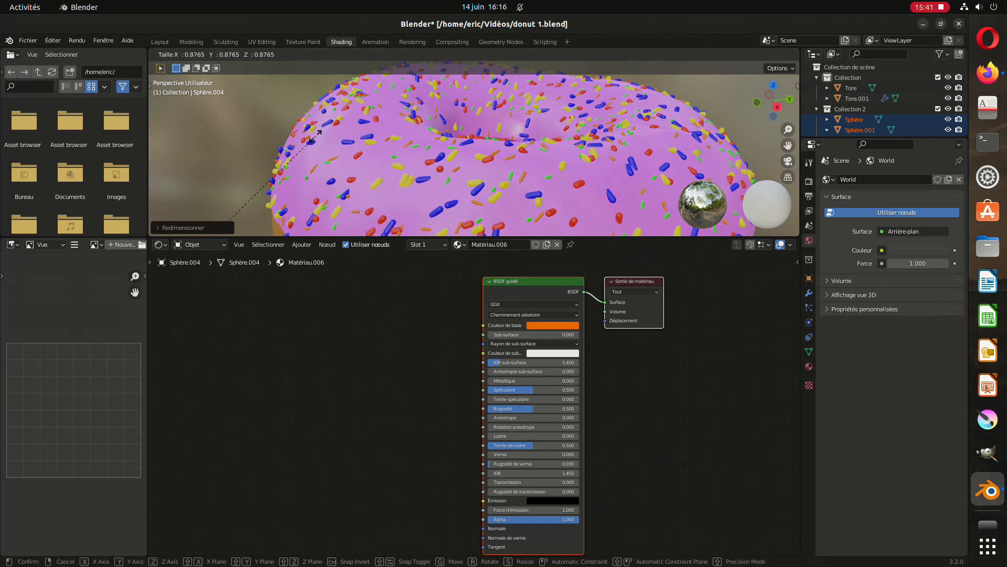
pyautogui.click(316, 140)
pyautogui.scroll(-6, 459, 137)
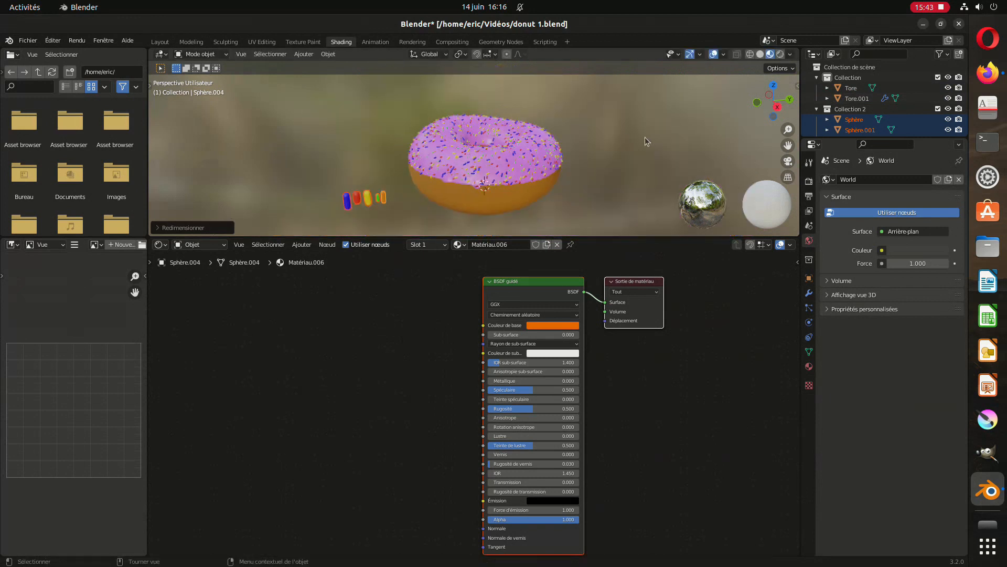
# - Hide Collection 2 with the sprinkle source objects in both the viewport and renders, and save the file
pyautogui.click(632, 146)
pyautogui.moveTo(623, 150); pyautogui.dragTo(598, 138, button='middle')
pyautogui.scroll(-2, 597, 139)
pyautogui.moveTo(367, 165); pyautogui.dragTo(415, 199)
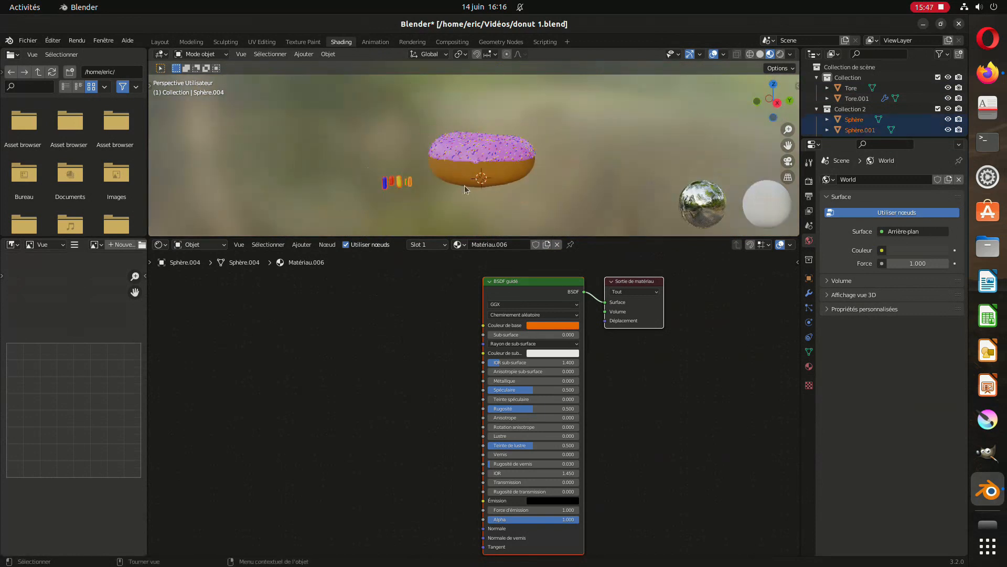
pyautogui.click(948, 108)
pyautogui.click(960, 108)
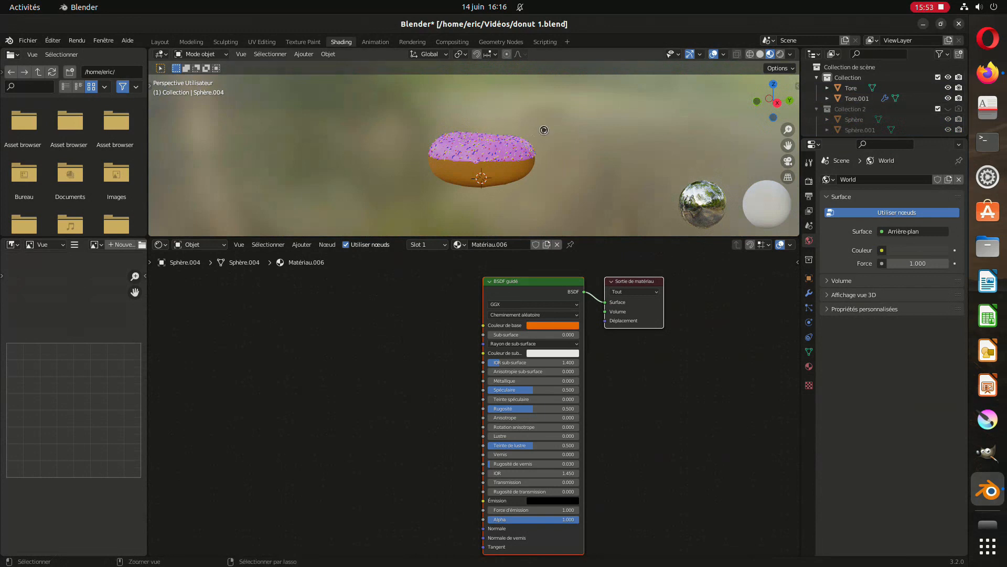
pyautogui.hotkey('ctrl', 's')
# - Switch to the Layout workspace and add a mesh plane at the scene origin under the donut
pyautogui.click(160, 42)
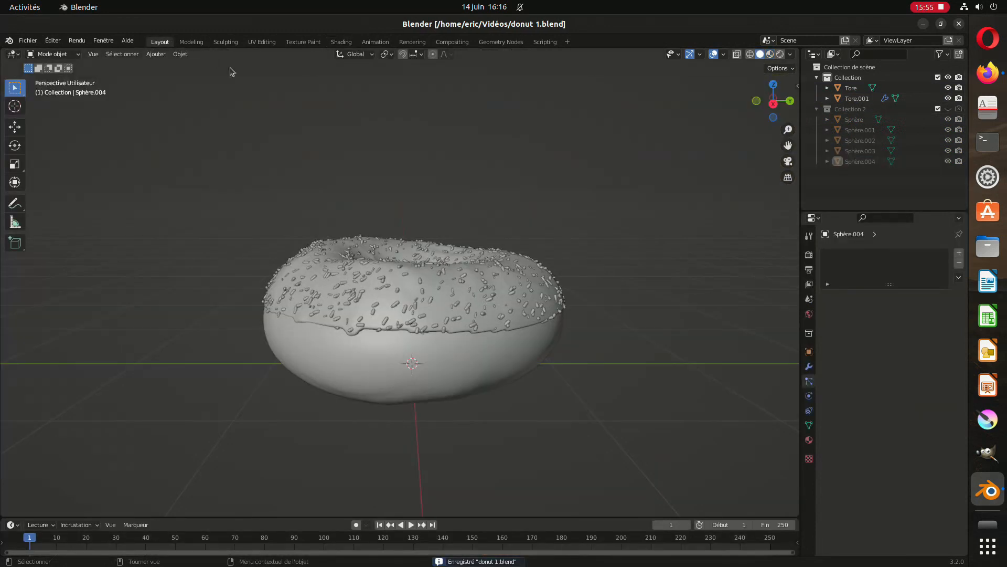
pyautogui.moveTo(452, 213); pyautogui.dragTo(580, 232, button='middle')
pyautogui.scroll(-4, 541, 273)
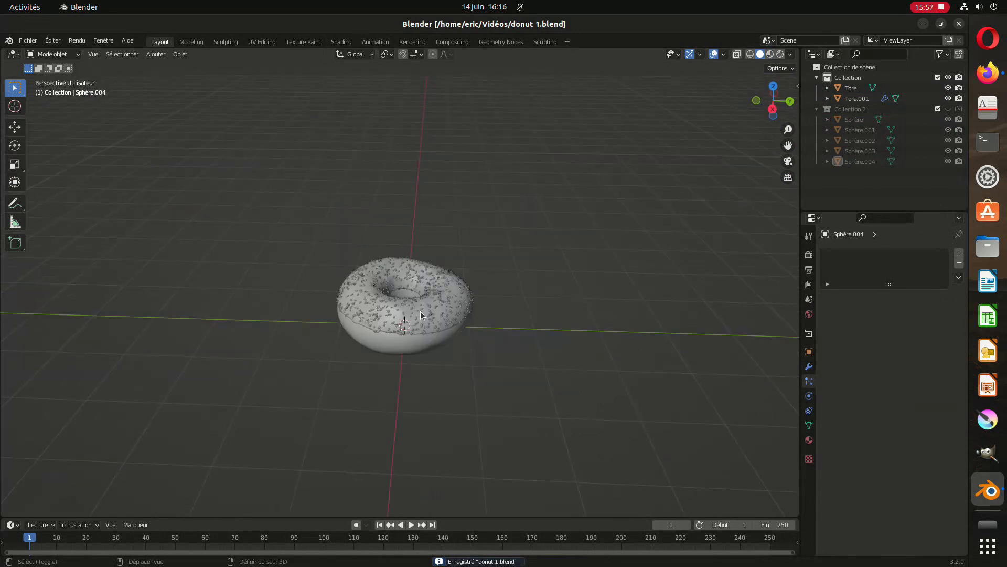
pyautogui.hotkey('shift', 'a')
pyautogui.moveTo(421, 316)
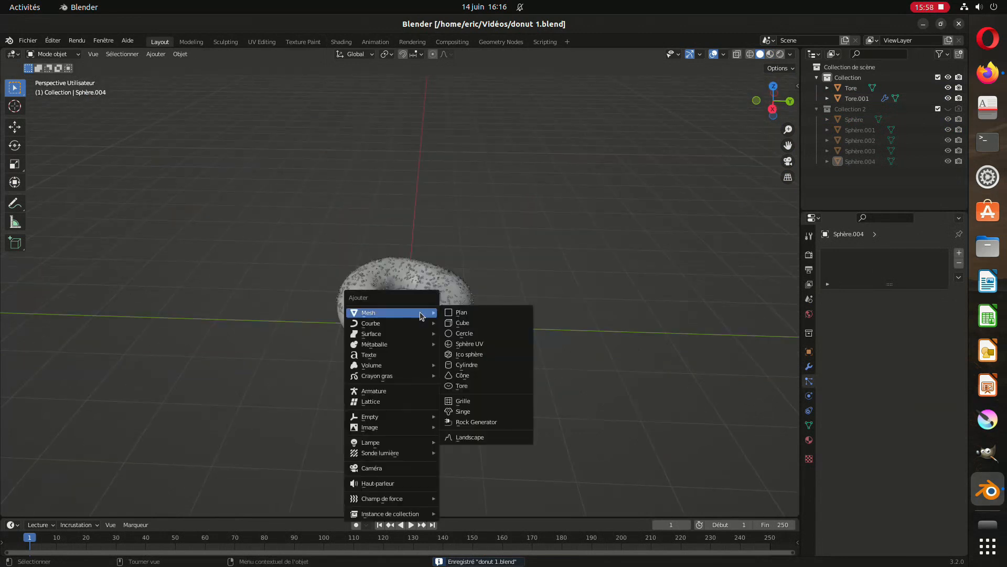
pyautogui.click(459, 314)
# - Scale the plane by a factor of 5 and again by 2 to form a large floor
pyautogui.scroll(-3, 461, 321)
pyautogui.click(775, 95)
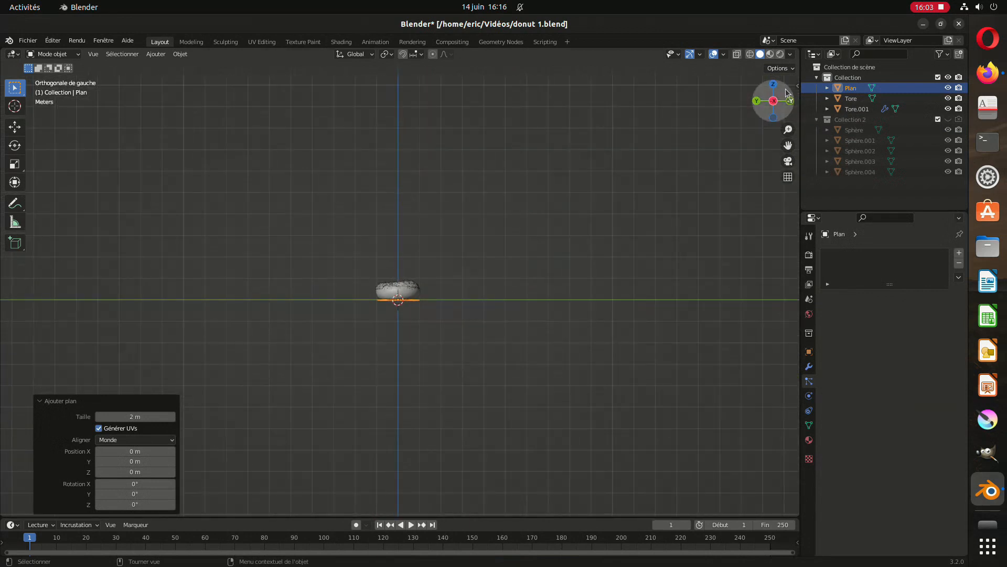
pyautogui.click(774, 84)
pyautogui.press('s')
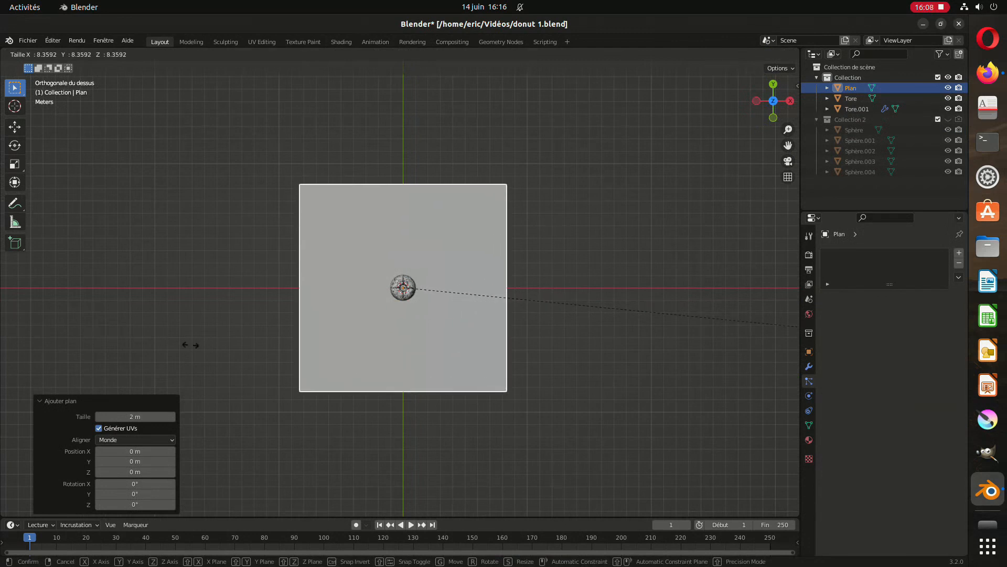
pyautogui.write('5')
pyautogui.press('Return')
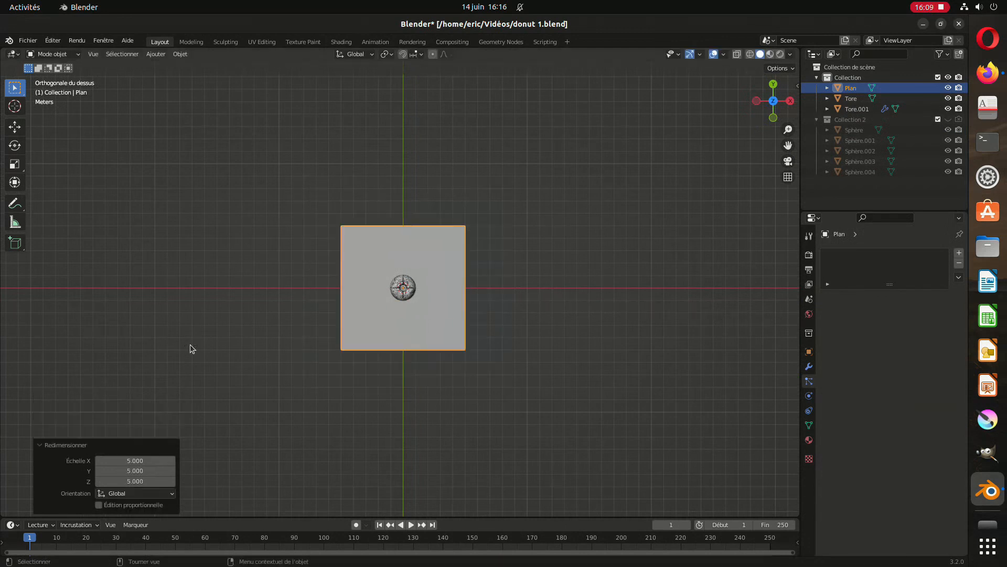
pyautogui.write('s')
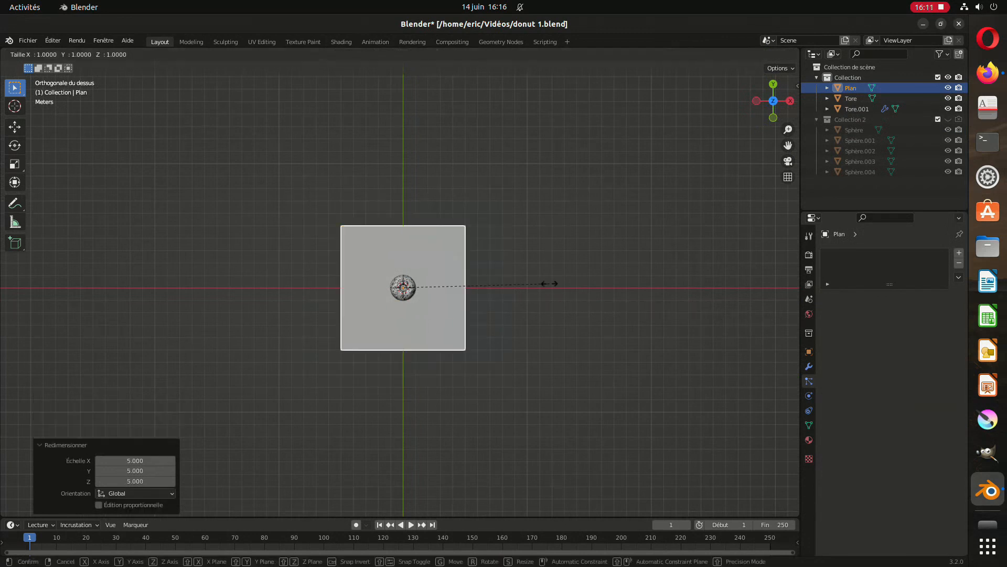
pyautogui.write('2')
pyautogui.press('Return')
pyautogui.moveTo(587, 328); pyautogui.dragTo(394, 345, button='middle')
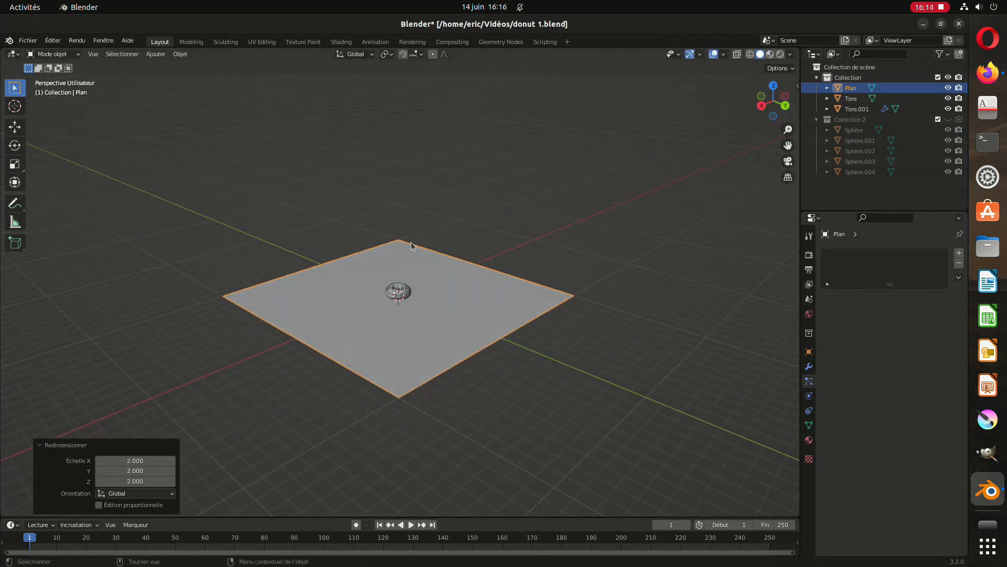
# - In edit mode, extrude the plane's two back edges about 13.5 m upward along Z to form two walls
pyautogui.press('Tab')
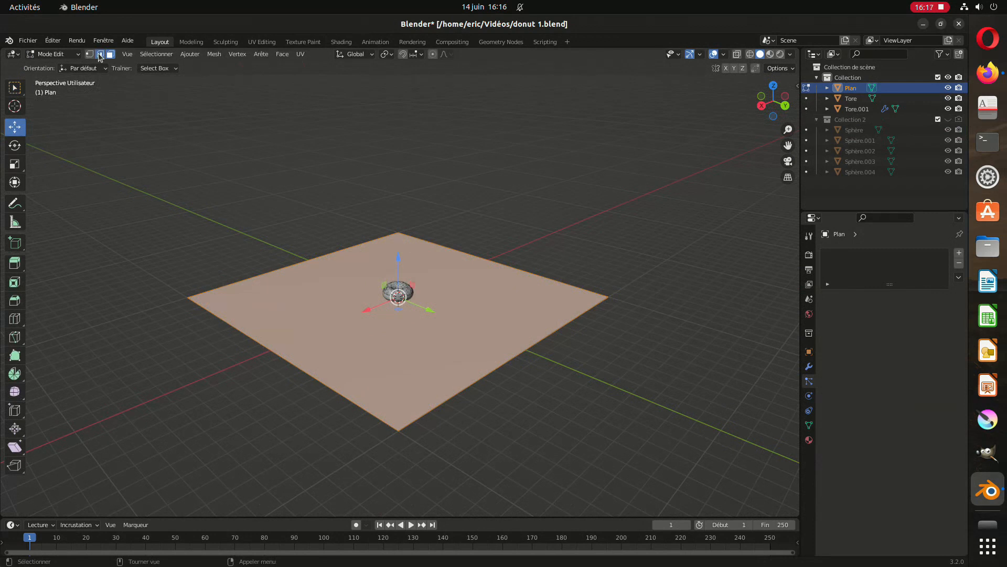
pyautogui.click(465, 263)
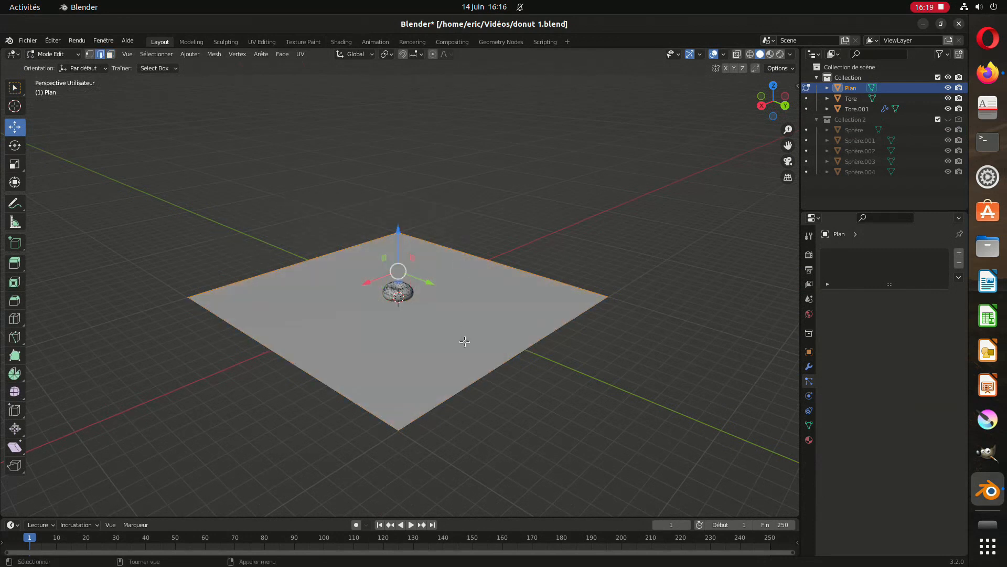
pyautogui.moveTo(401, 228); pyautogui.dragTo(400, 199)
pyautogui.hotkey('ctrl', 'z')
pyautogui.press('e')
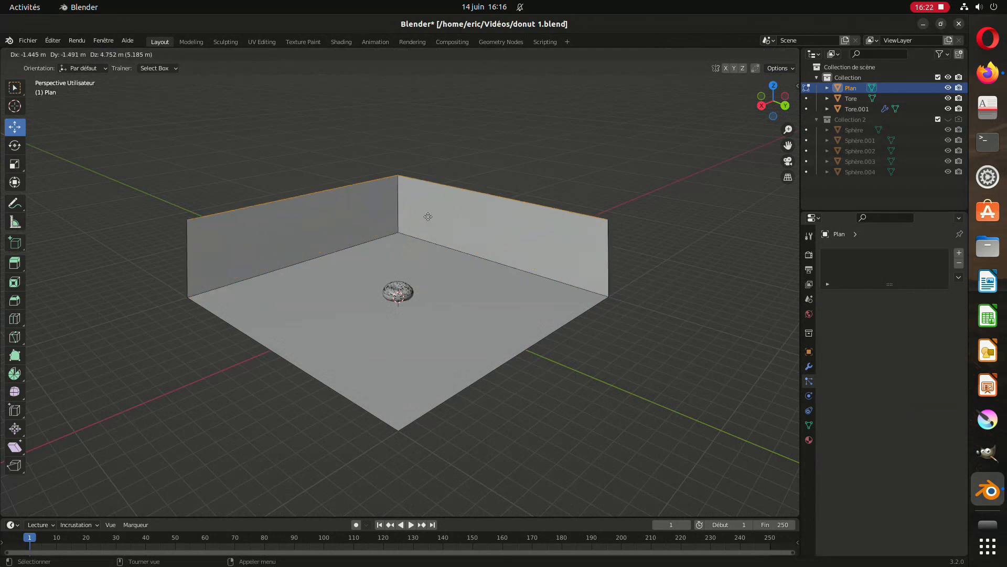
pyautogui.press('z')
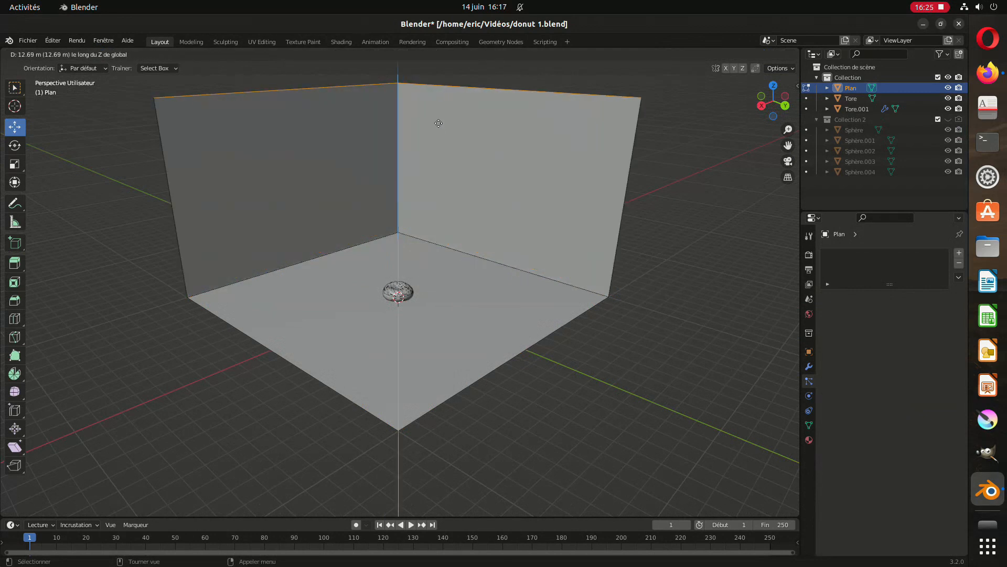
pyautogui.click(434, 115)
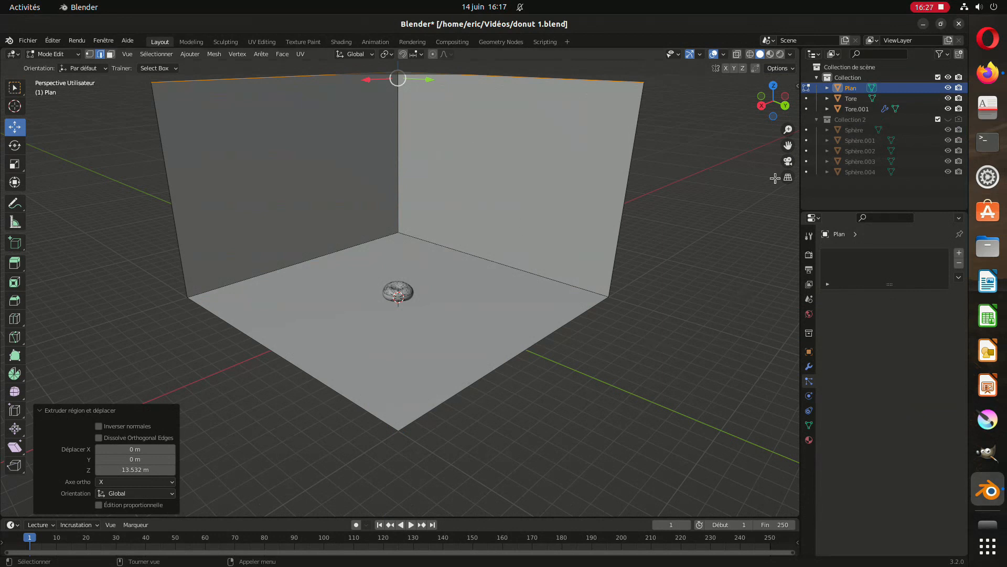
# - Start the Shortcut VUr on-screen key display and hide the sidebar again
pyautogui.press('n')
pyautogui.click(793, 173)
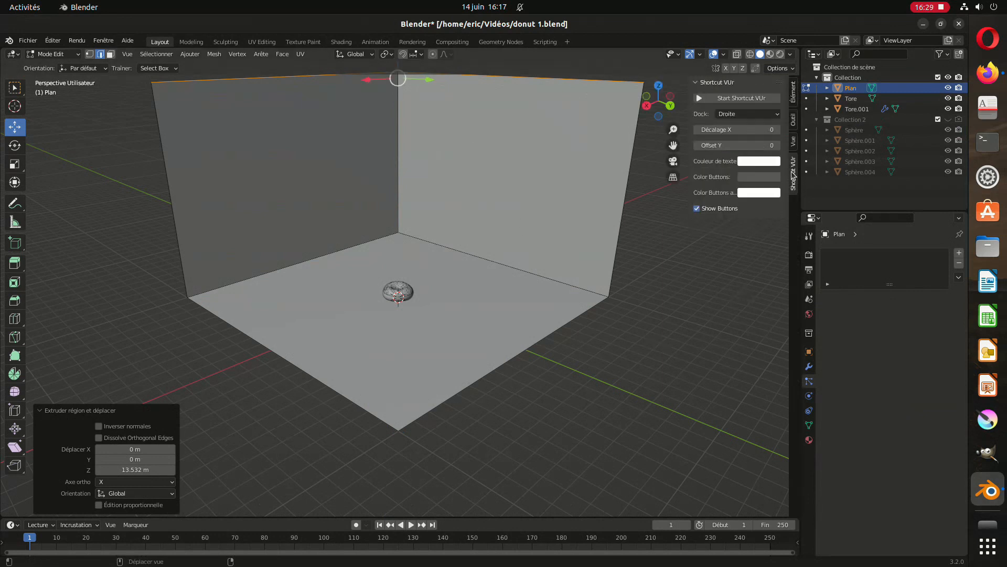
pyautogui.click(751, 98)
pyautogui.click(793, 94)
pyautogui.press('n')
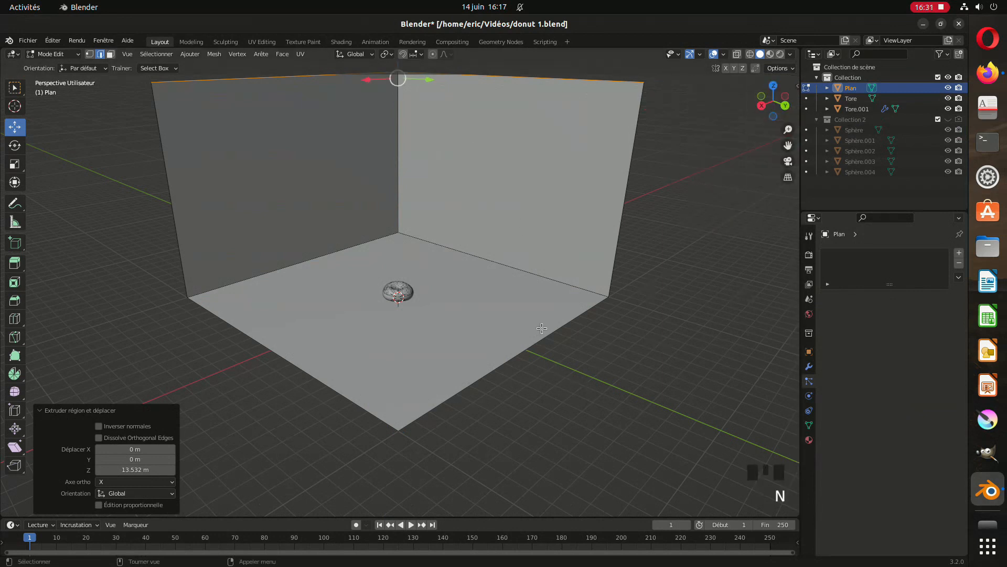
# - Bevel the two edges where the floor meets the walls with a width of about 0.868 m and 46 segments
pyautogui.click(377, 223)
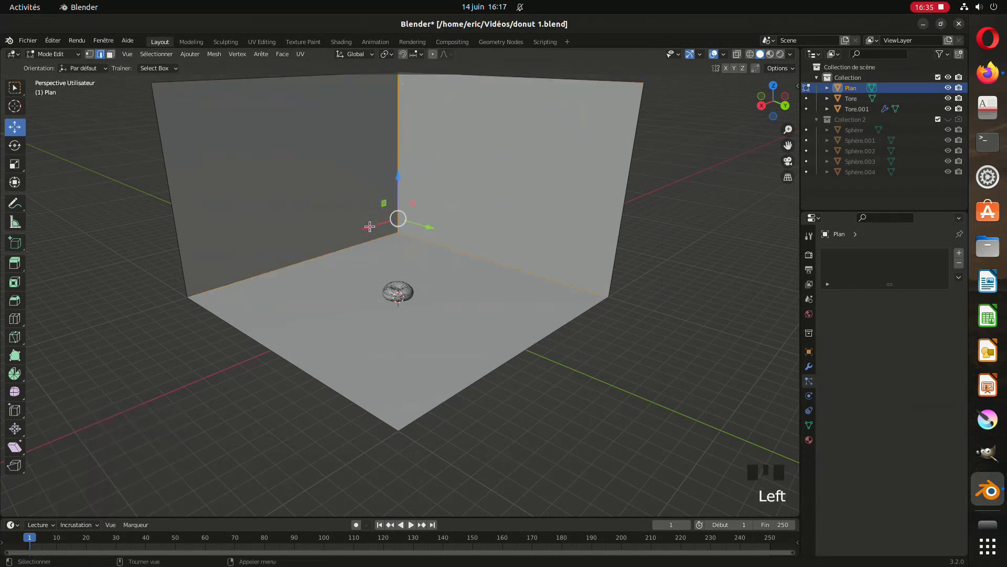
pyautogui.click(378, 242)
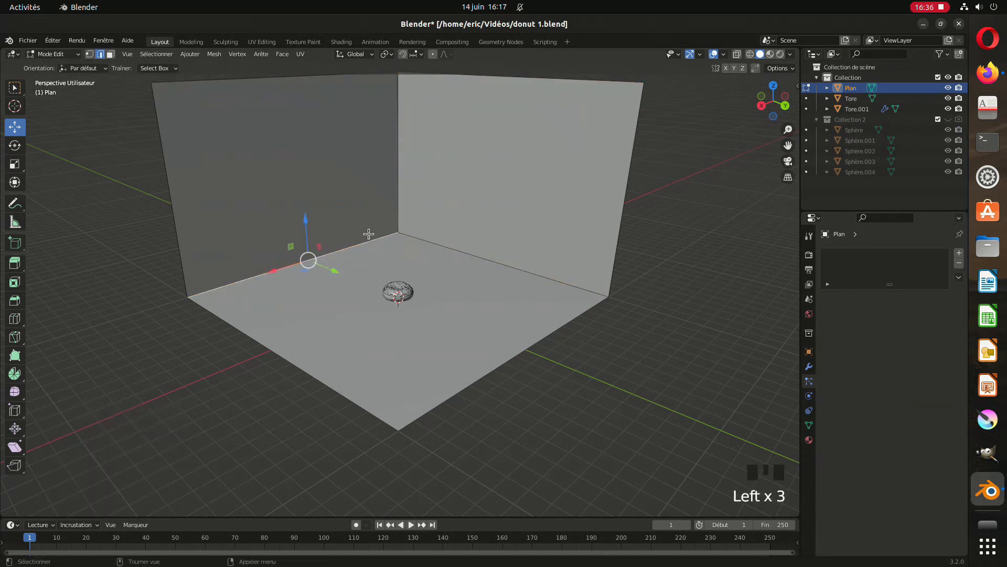
pyautogui.keyDown('shift'); pyautogui.click(429, 244); pyautogui.keyUp('shift')
pyautogui.hotkey('ctrl', 'b')
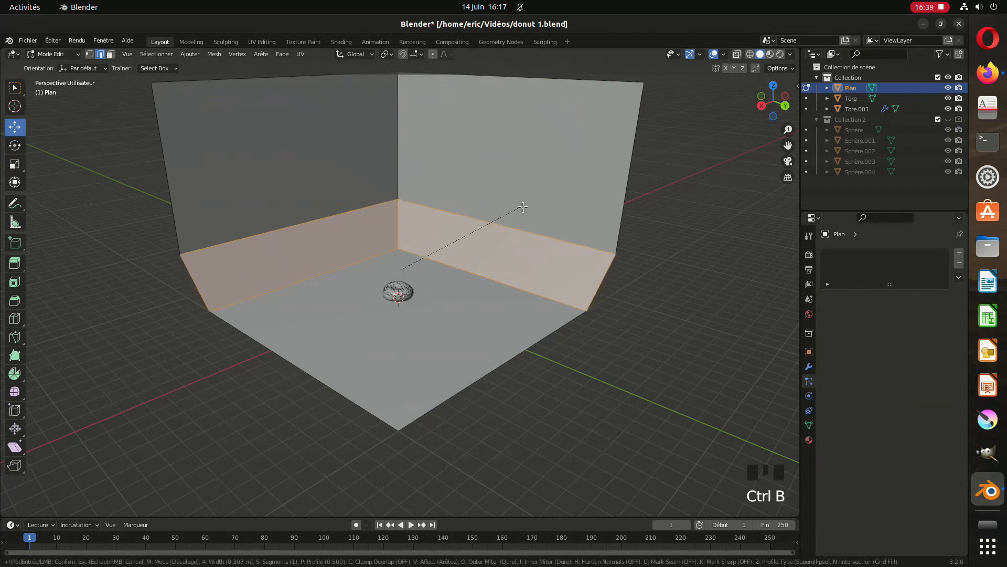
pyautogui.scroll(7, 577, 205)
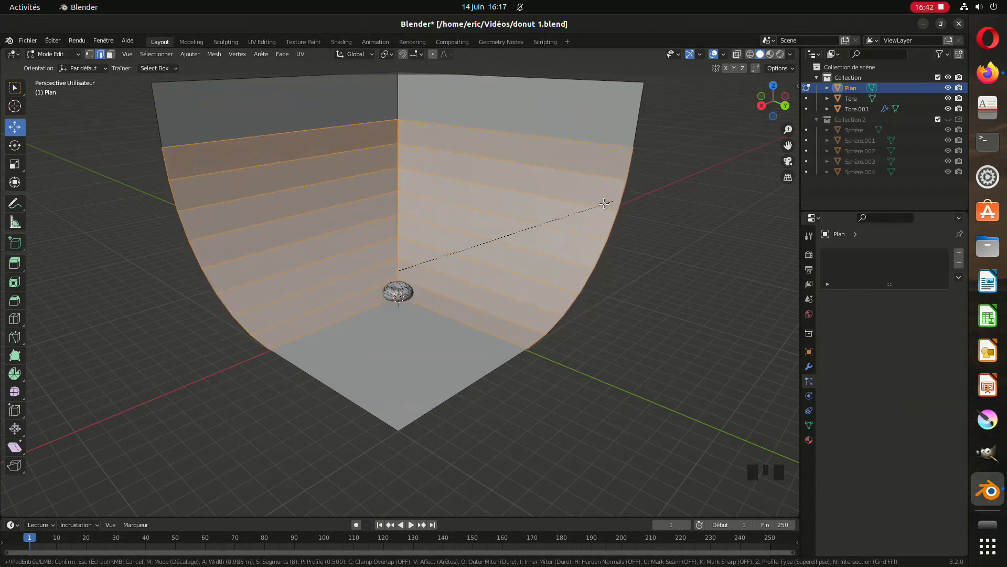
pyautogui.scroll(16, 593, 210)
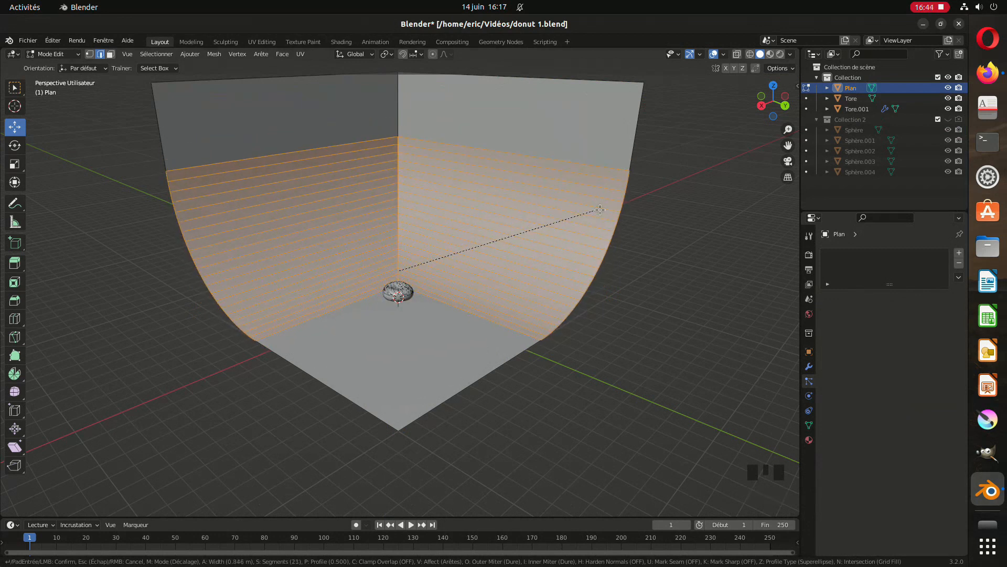
pyautogui.scroll(20, 593, 215)
pyautogui.click(586, 221)
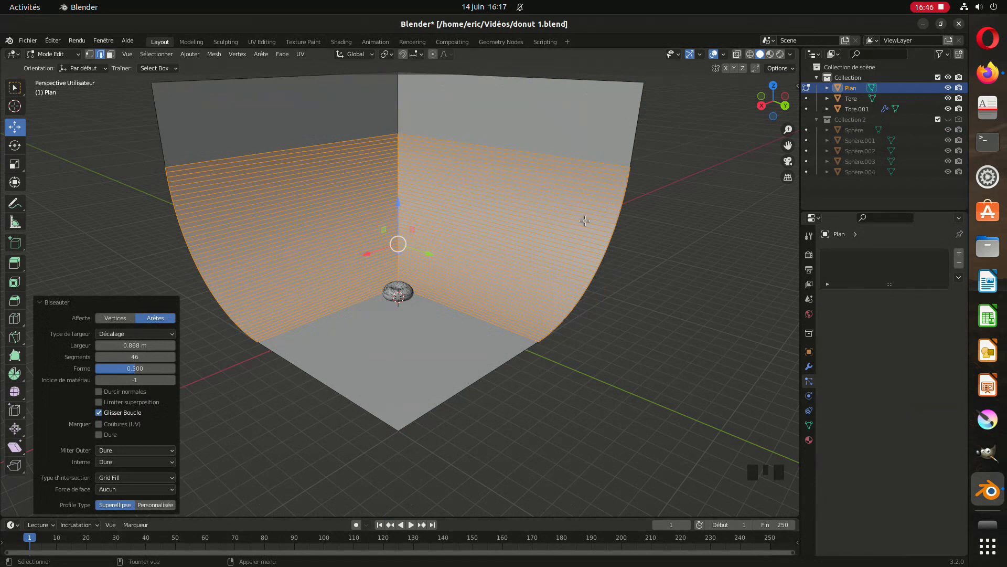
# - Leave edit mode, apply smooth shading to the backdrop plane, and save the file
pyautogui.press('Tab')
pyautogui.moveTo(311, 201); pyautogui.dragTo(379, 155, button='middle')
pyautogui.rightClick(371, 155)
pyautogui.moveTo(440, 252); pyautogui.dragTo(490, 205, button='middle')
pyautogui.scroll(2, 486, 204)
pyautogui.hotkey('ctrl', 's')
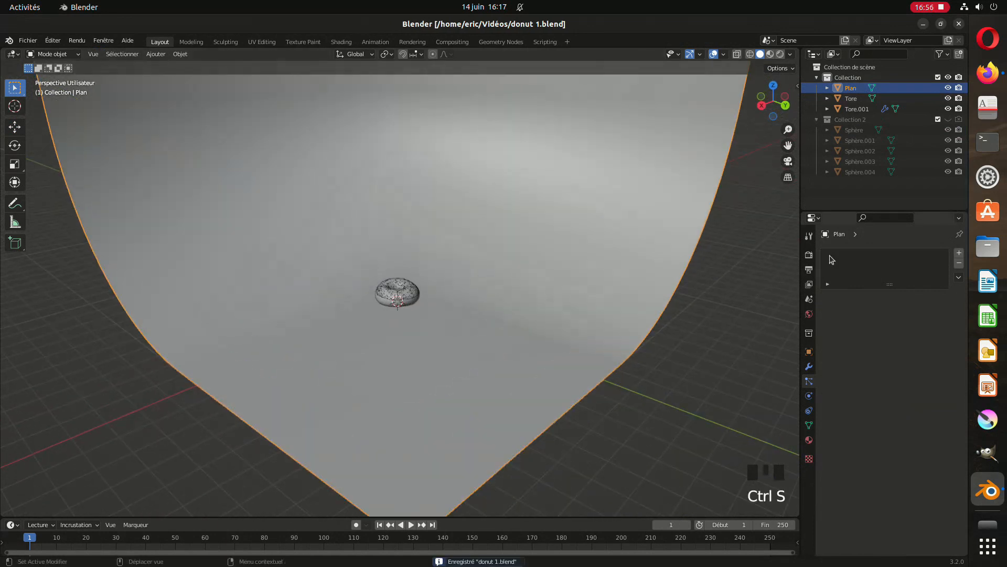
# - Set the scene's render engine to Cycles and save the file
pyautogui.click(809, 255)
pyautogui.click(897, 253)
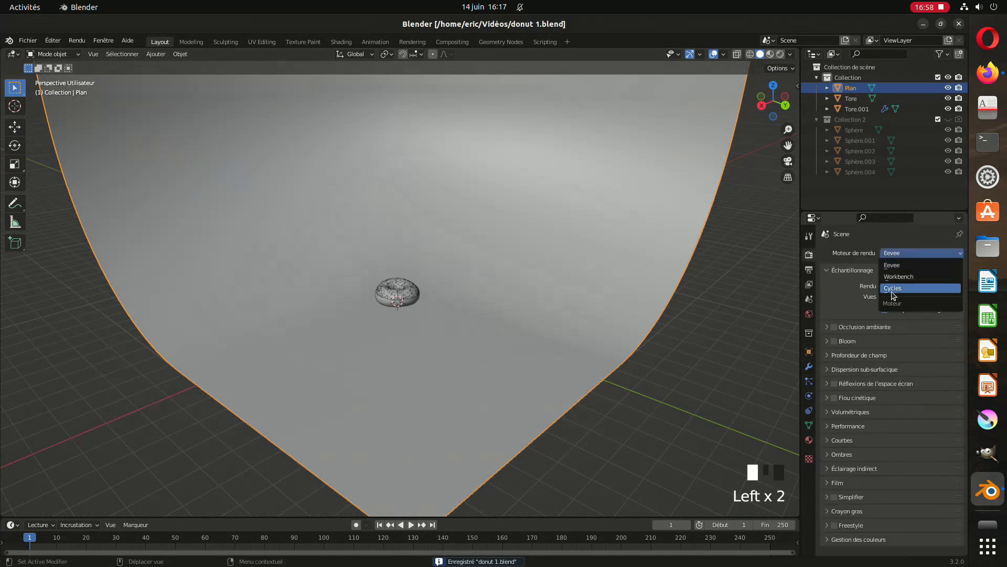
pyautogui.click(894, 293)
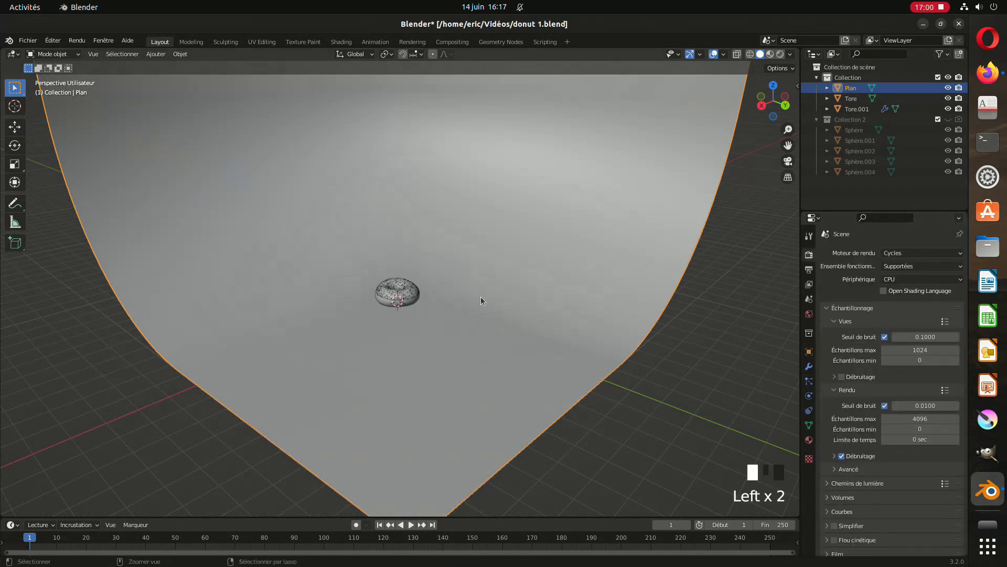
pyautogui.hotkey('ctrl', 's')
# - Add a plain axes empty at the world origin beside the donut and scale it up about 3.26 times
pyautogui.hotkey('shift', 'a')
pyautogui.moveTo(434, 285)
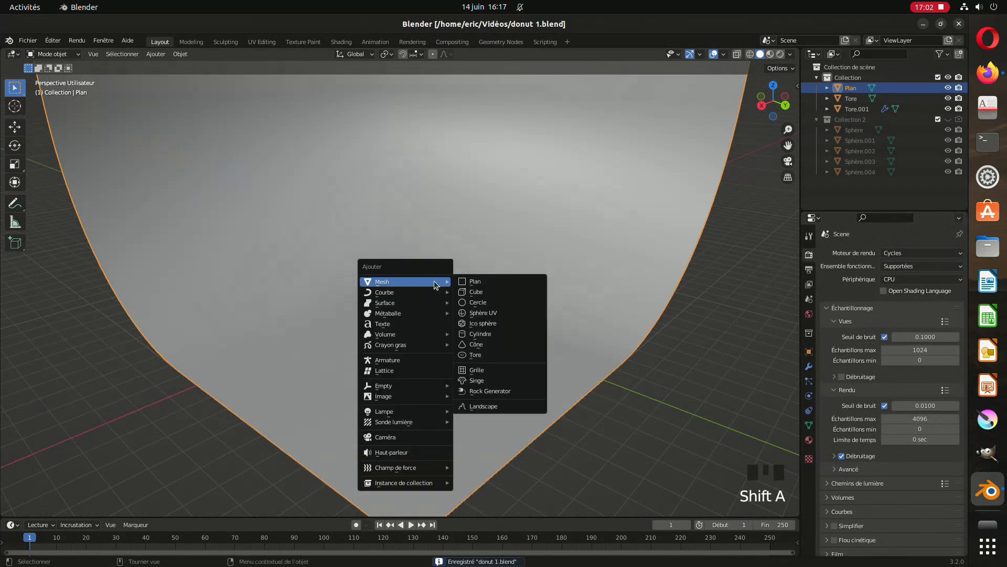
pyautogui.moveTo(415, 386)
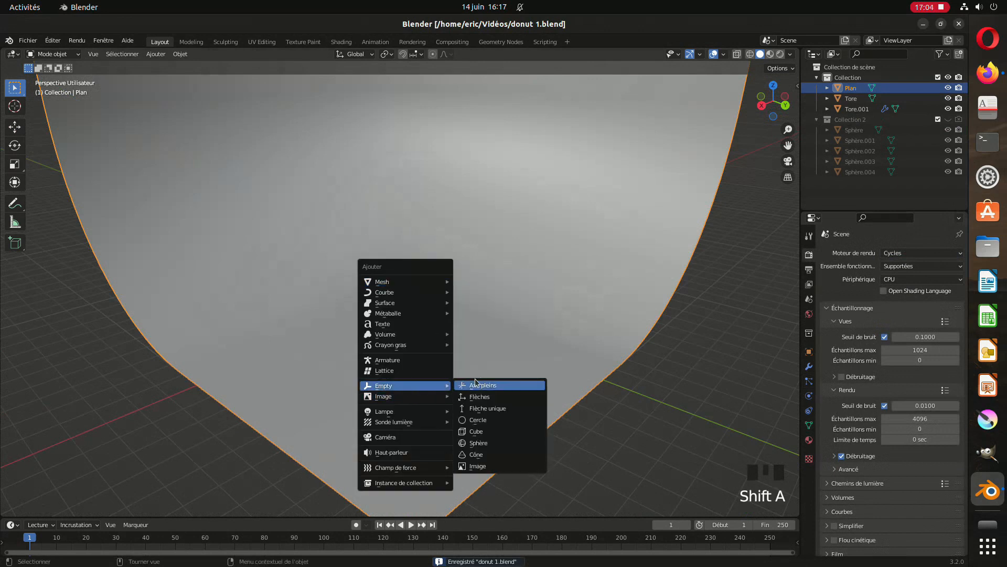
pyautogui.click(481, 386)
pyautogui.scroll(5, 484, 282)
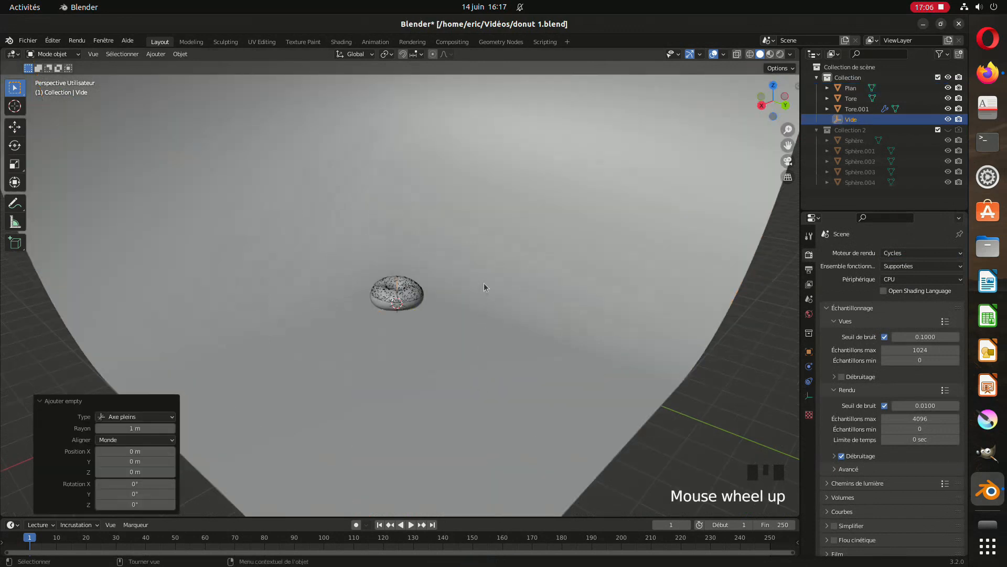
pyautogui.press('s')
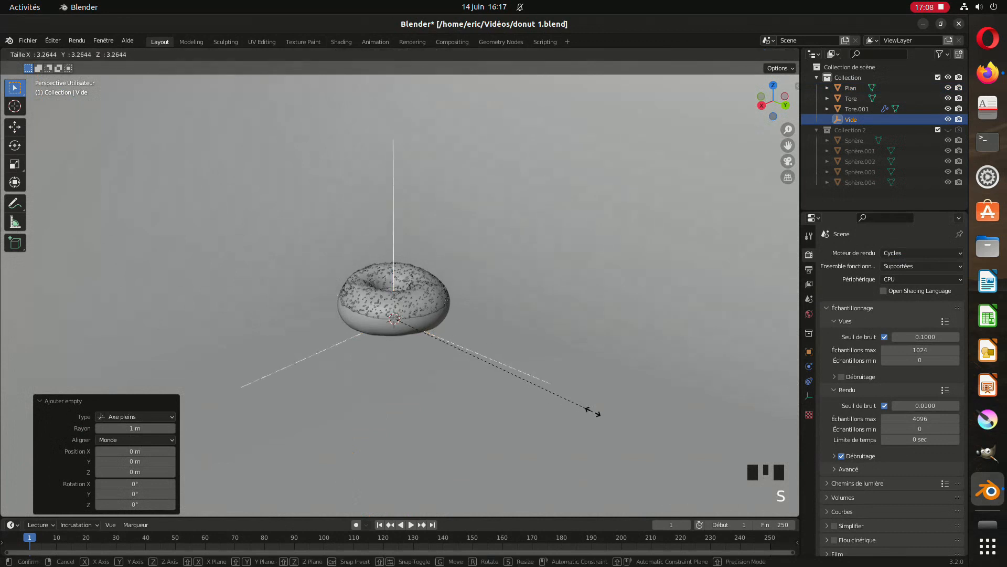
pyautogui.click(596, 413)
# - Raise the empty about 0.89 m along the Z axis
pyautogui.press('g')
pyautogui.press('z')
pyautogui.click(487, 298)
# - Add a camera and, in top view, move it about 11.56 m in X and 11.99 m in Y to the backdrop's open corner
pyautogui.hotkey('shift', 'a')
pyautogui.moveTo(487, 297)
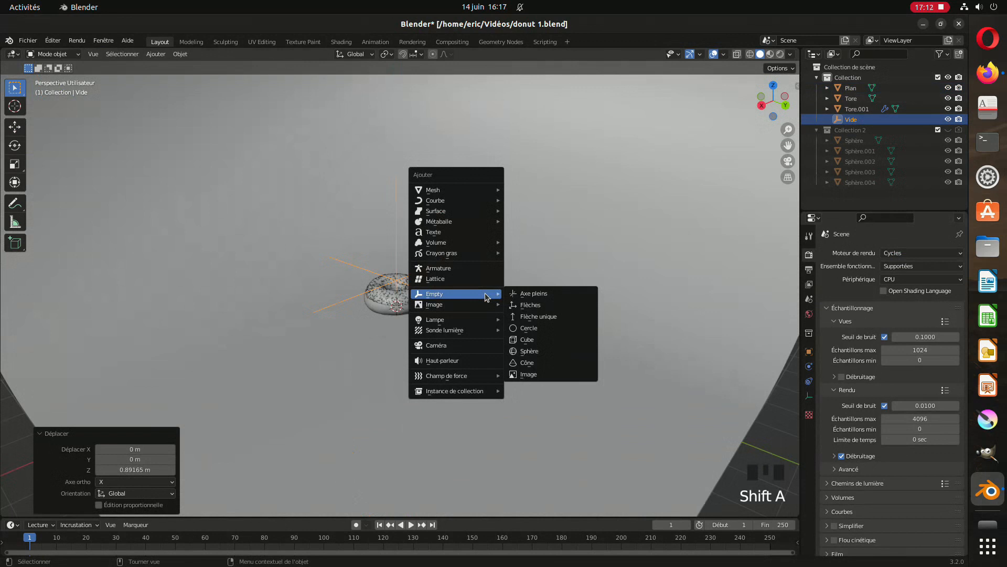
pyautogui.click(458, 346)
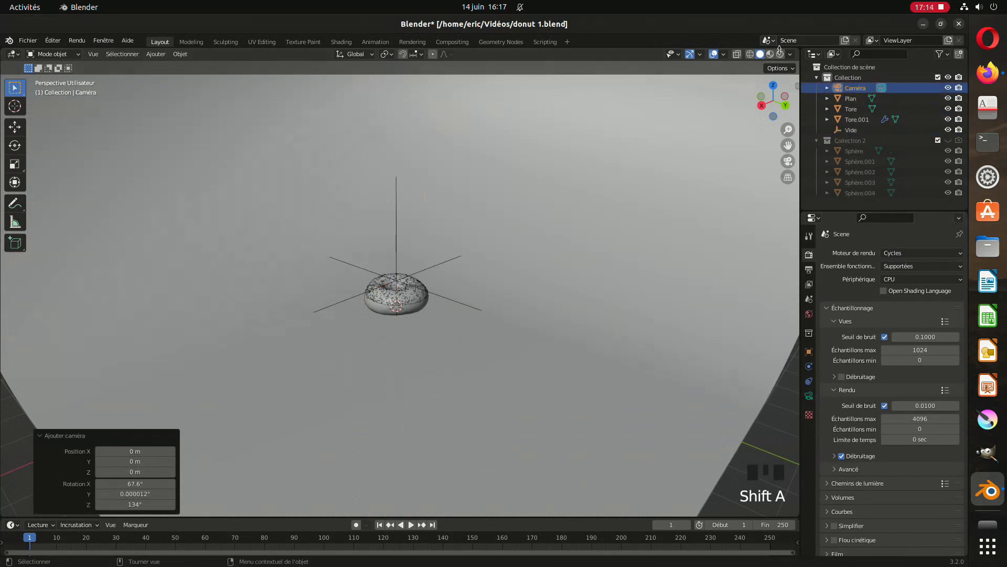
pyautogui.click(774, 85)
pyautogui.scroll(-7, 561, 227)
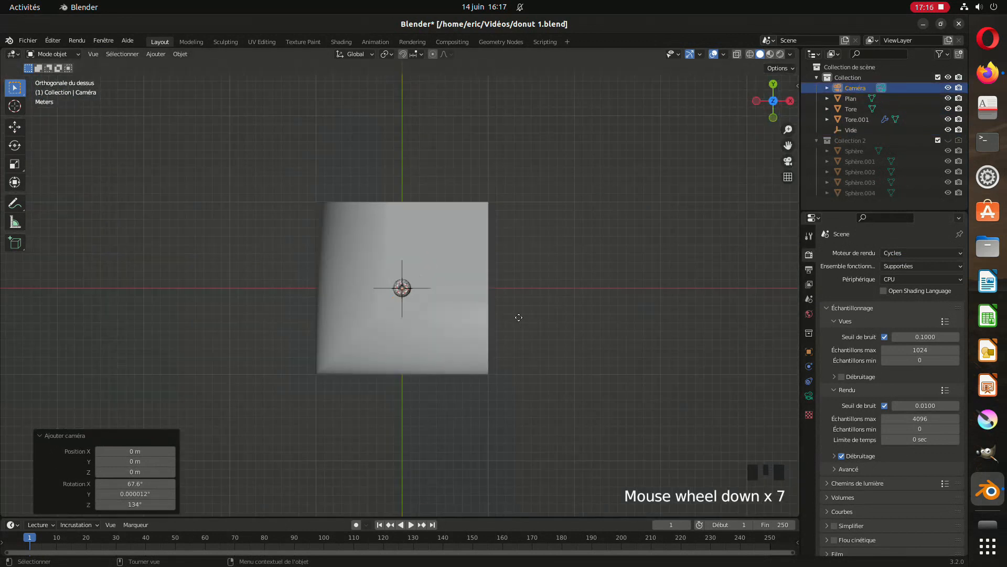
pyautogui.press('g')
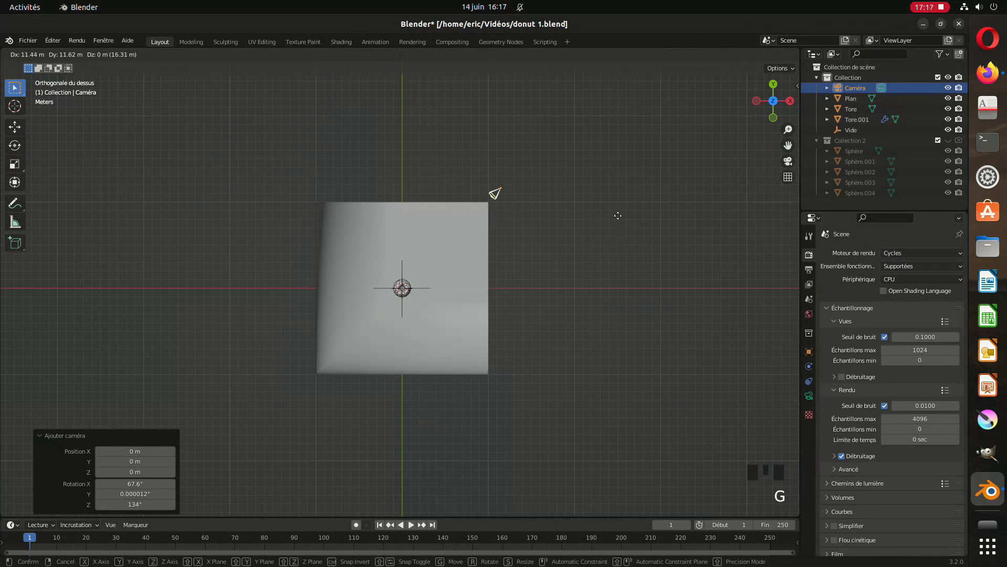
pyautogui.click(619, 217)
# - Scale the camera up about 2.395 times and shift it a further 1.16 m in X and 0.49 m in Y
pyautogui.press('s')
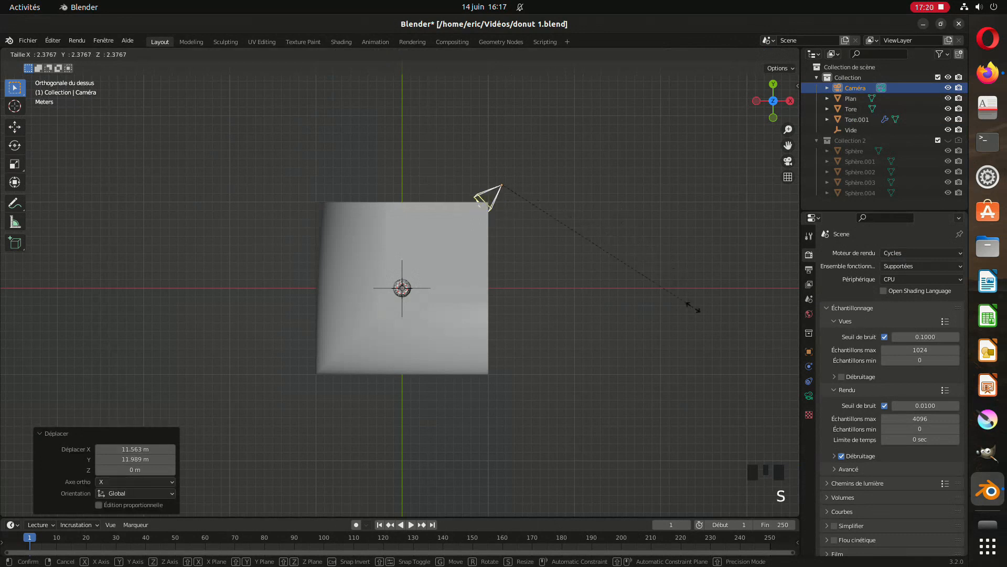
pyautogui.click(694, 308)
pyautogui.press('g')
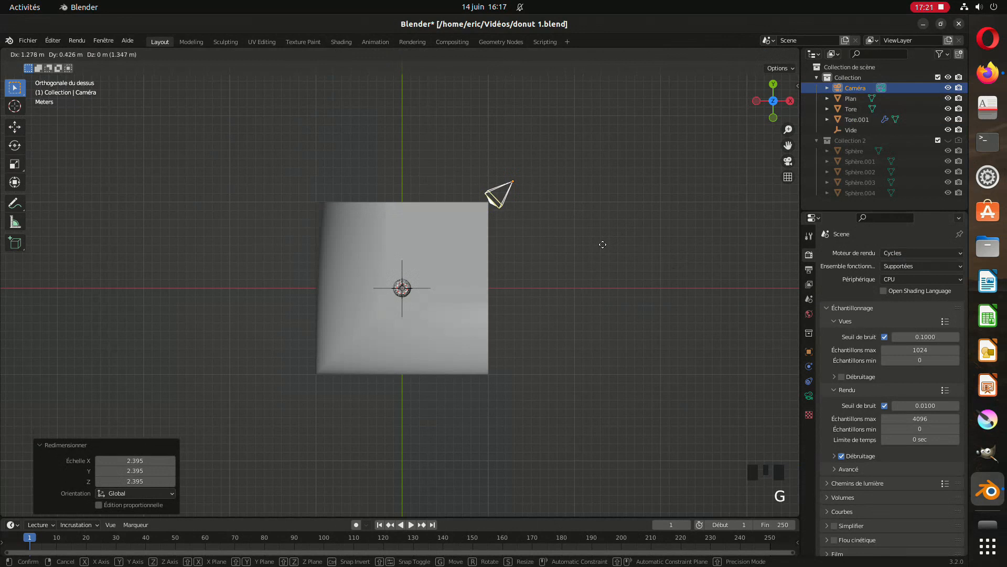
pyautogui.click(603, 244)
# - Turn the Outliner area into a second 3D viewport that looks through the camera
pyautogui.click(813, 54)
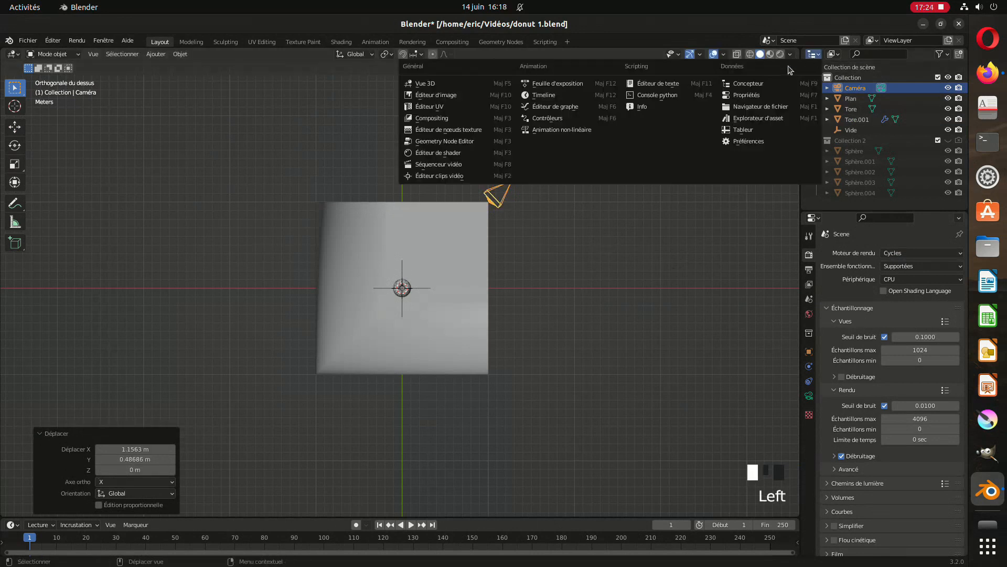
pyautogui.click(455, 84)
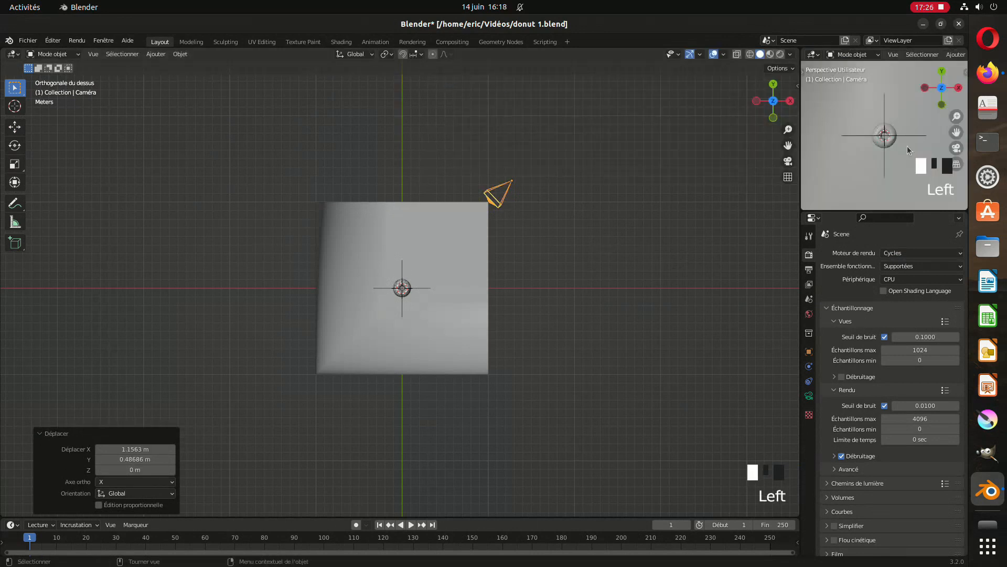
pyautogui.click(957, 147)
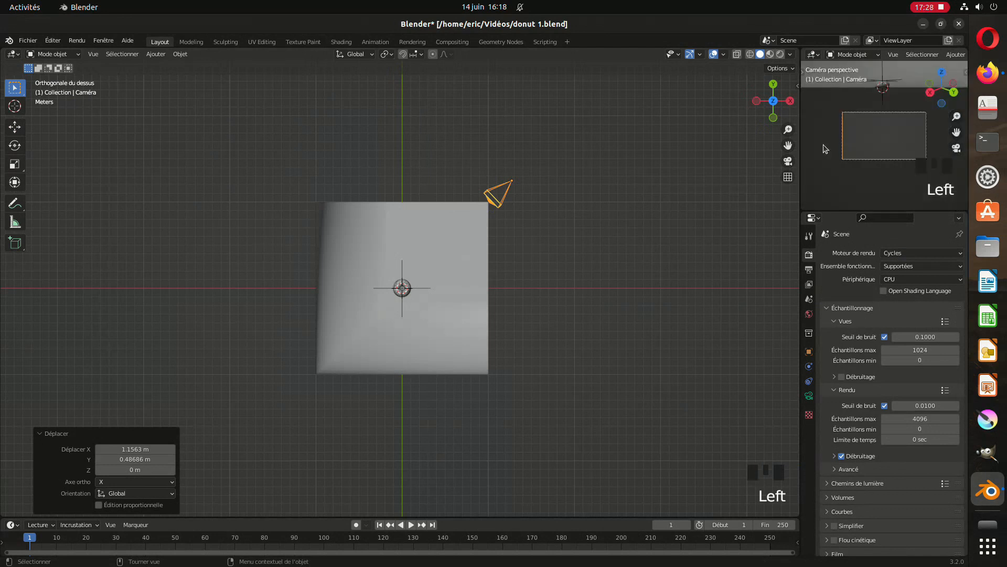
# - Give the camera a Track To constraint that targets the empty at the donut
pyautogui.moveTo(523, 247); pyautogui.dragTo(563, 291, button='middle')
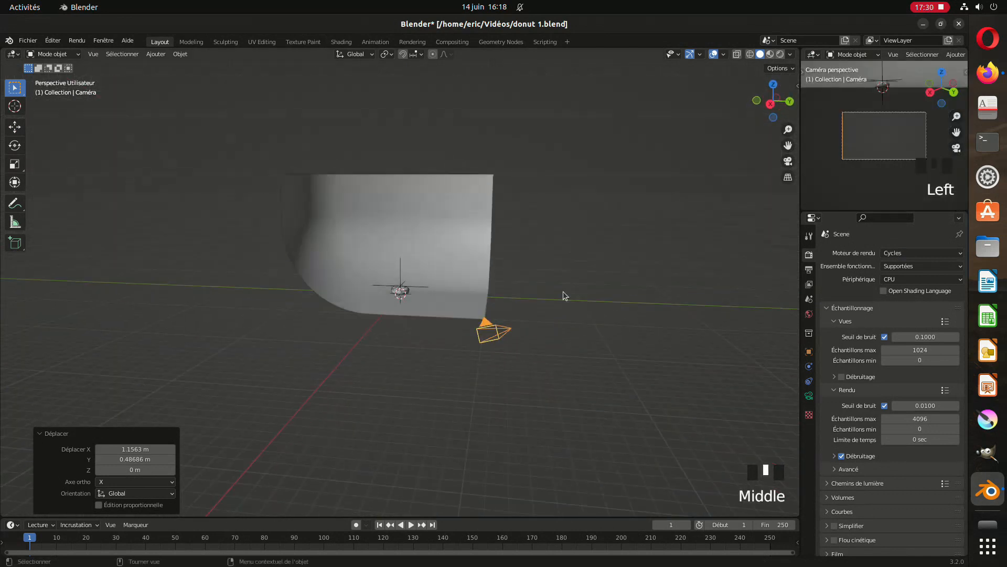
pyautogui.scroll(2, 619, 366)
pyautogui.click(809, 381)
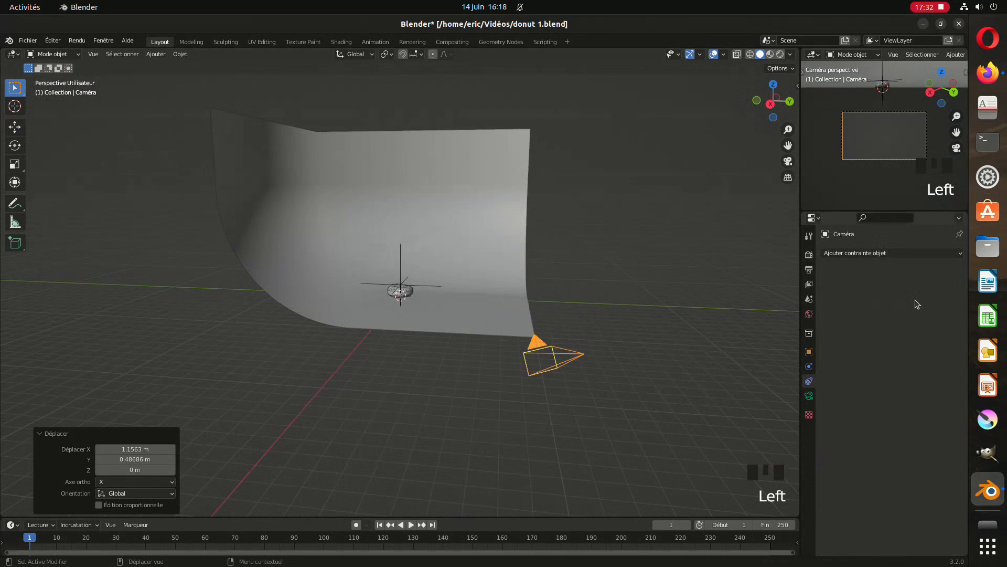
pyautogui.click(882, 254)
pyautogui.click(843, 327)
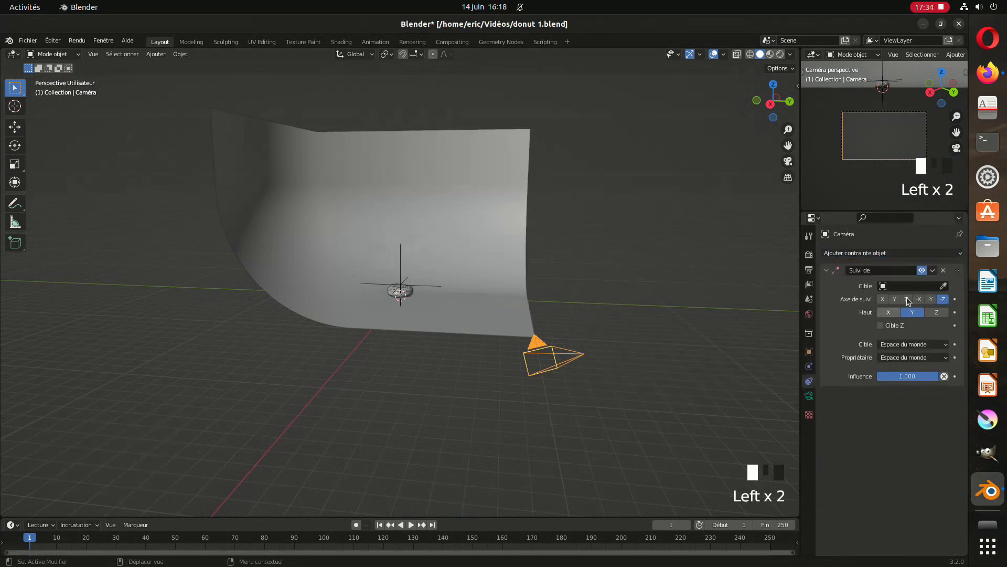
pyautogui.click(943, 286)
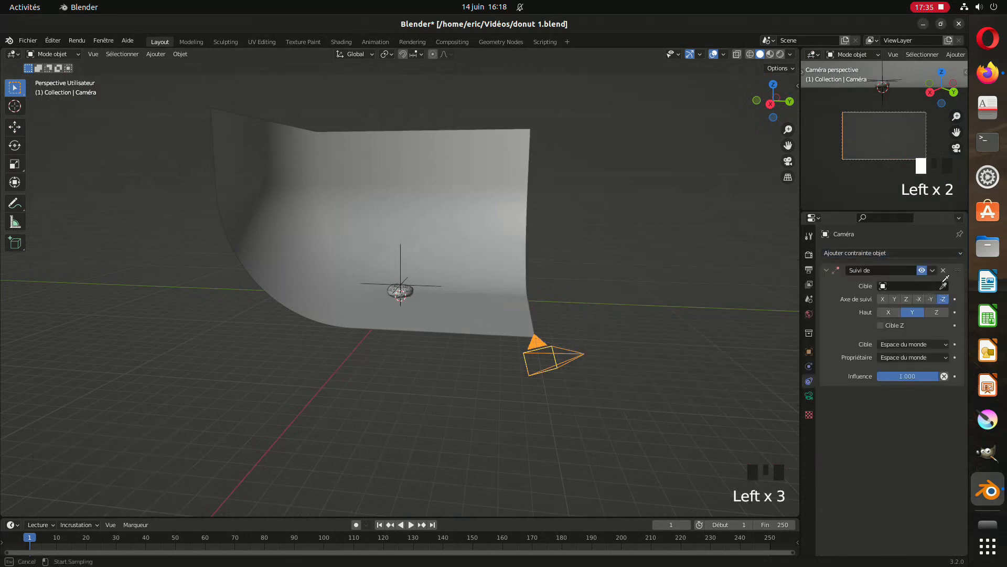
pyautogui.click(420, 282)
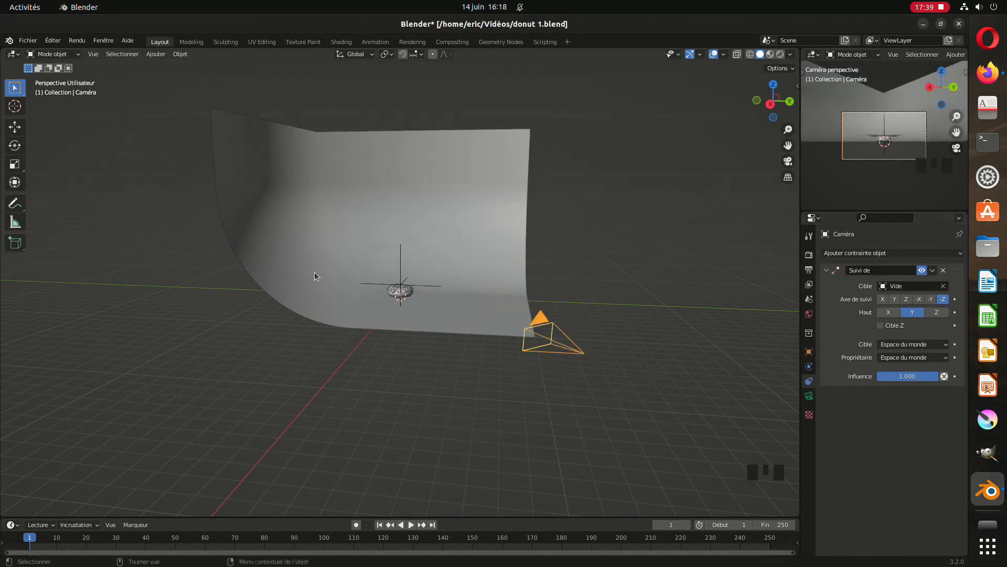
# - Raise the camera about 3.03 m along the Z axis with the Move tool
pyautogui.click(15, 127)
pyautogui.moveTo(588, 312); pyautogui.dragTo(584, 261)
pyautogui.scroll(3, 492, 323)
pyautogui.scroll(3, 492, 324)
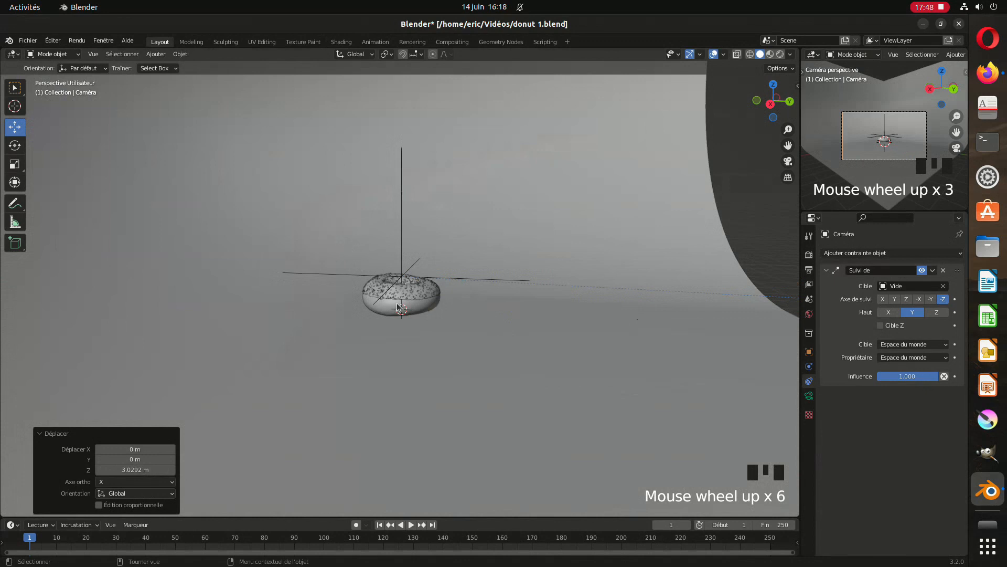
pyautogui.click(415, 303)
pyautogui.keyDown('shift'); pyautogui.click(417, 303); pyautogui.keyUp('shift')
pyautogui.click(424, 298)
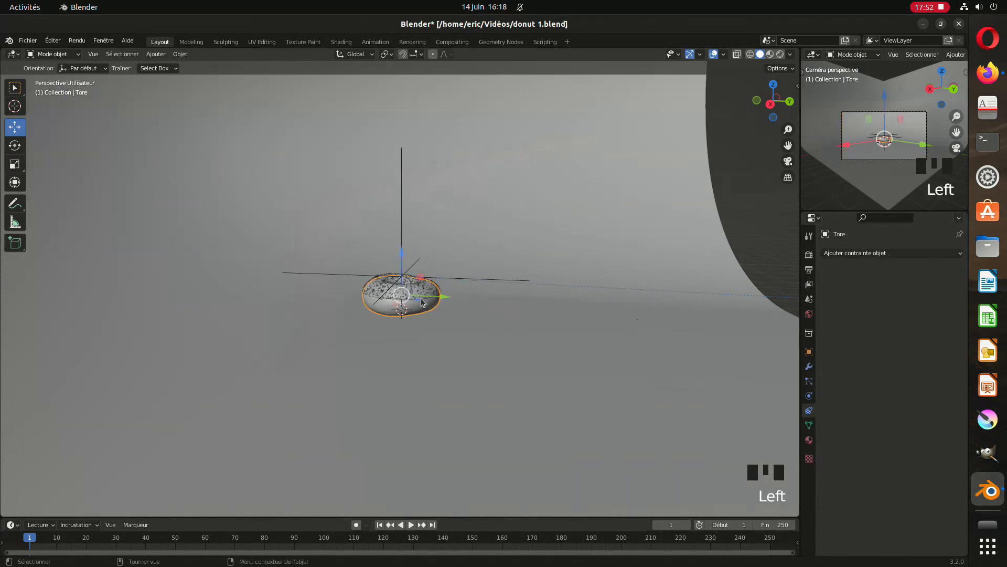
pyautogui.keyDown('shift'); pyautogui.click(433, 292); pyautogui.keyUp('shift')
pyautogui.moveTo(536, 331); pyautogui.dragTo(607, 281, button='middle')
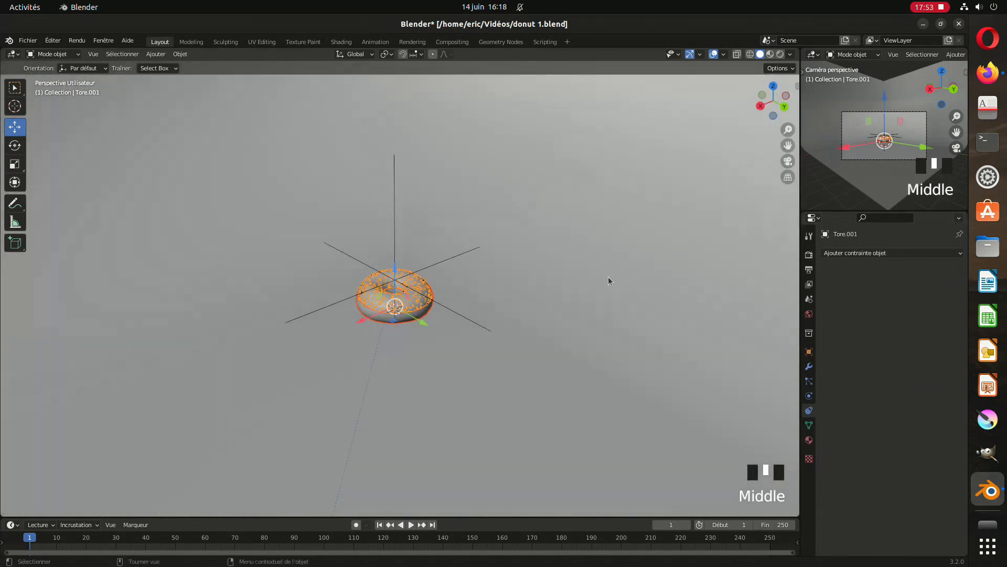
# - Select the camera in top view and adjust its focus distance
pyautogui.moveTo(772, 99); pyautogui.dragTo(776, 90)
pyautogui.click(774, 89)
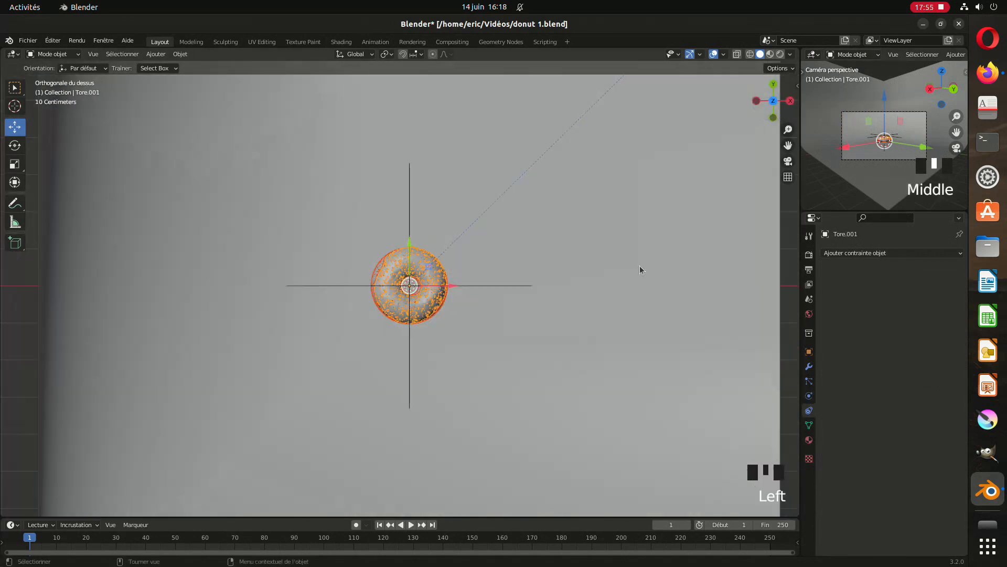
pyautogui.scroll(-4, 497, 348)
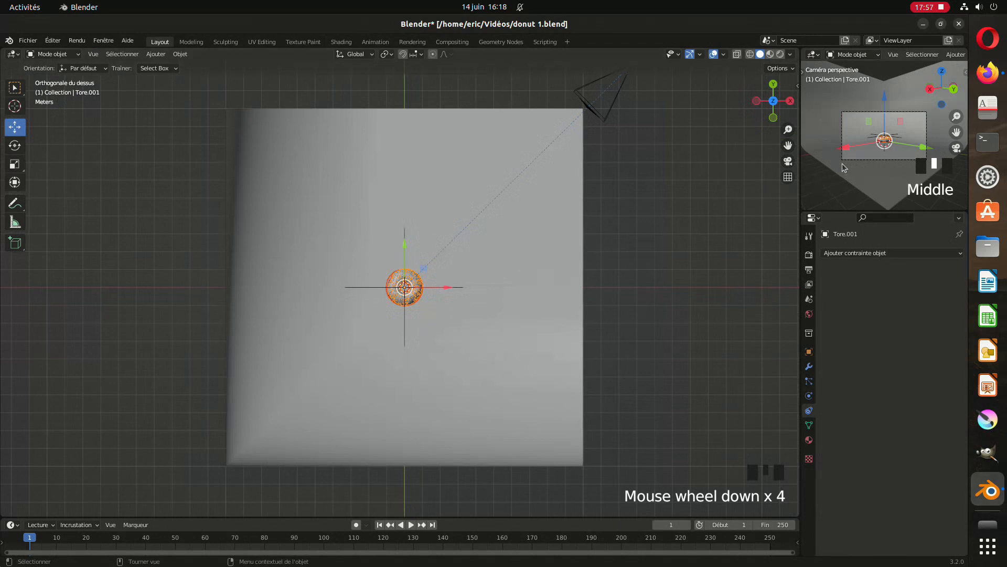
pyautogui.scroll(-1, 636, 227)
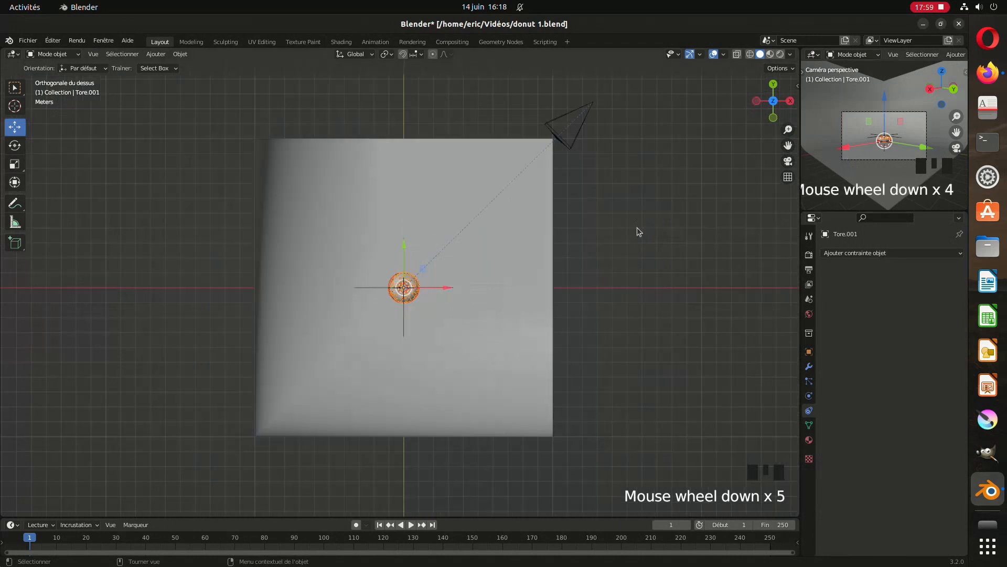
pyautogui.click(585, 124)
pyautogui.rightClick(594, 131)
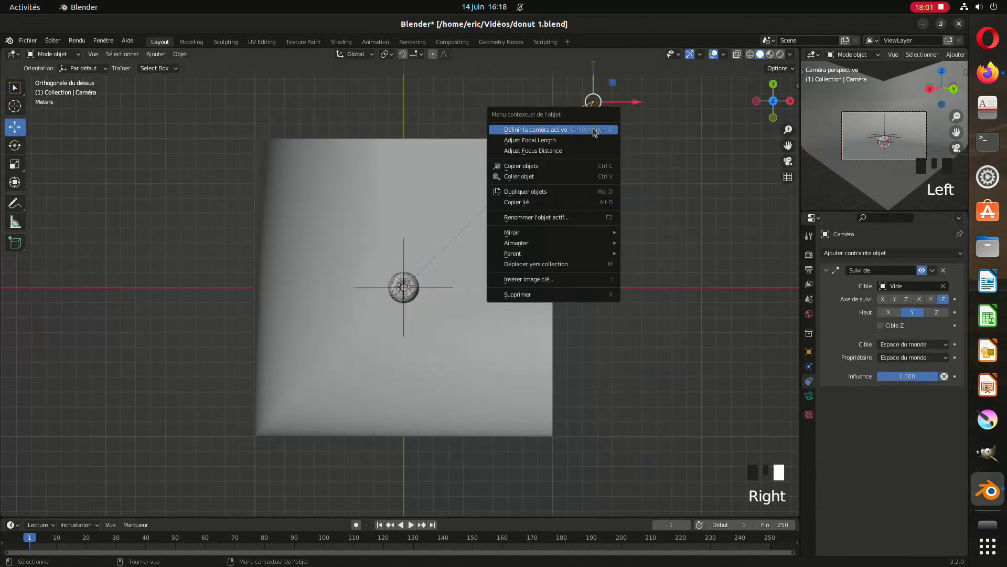
pyautogui.click(570, 151)
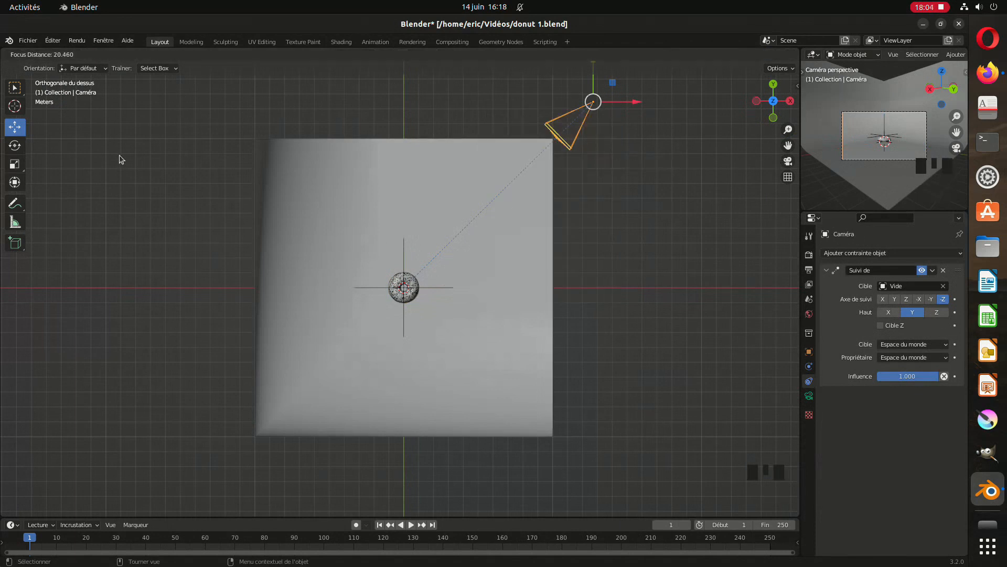
# - Increase the camera's focal length in repeated adjustments until the whole donut is framed closely in the camera view
pyautogui.rightClick(599, 143)
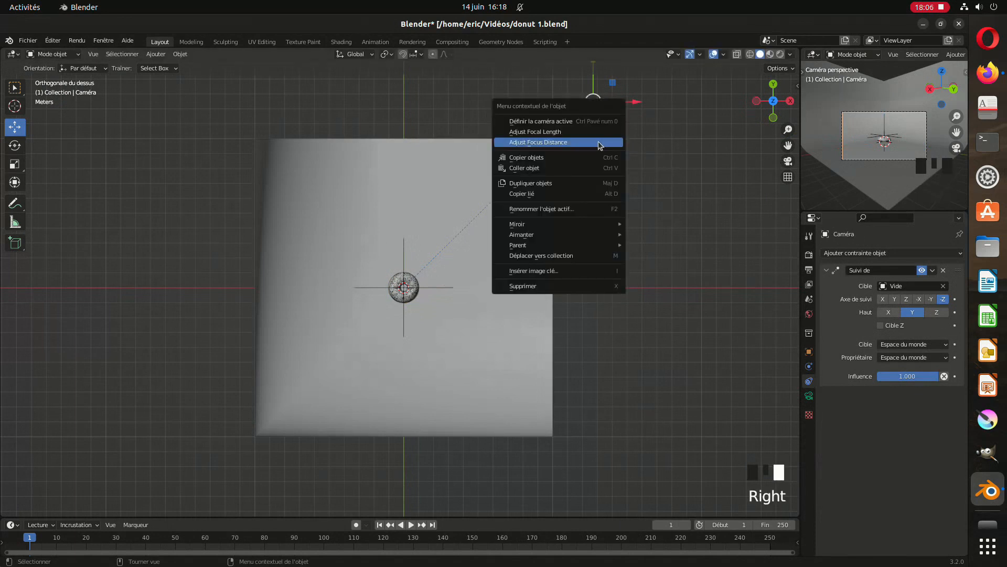
pyautogui.click(579, 132)
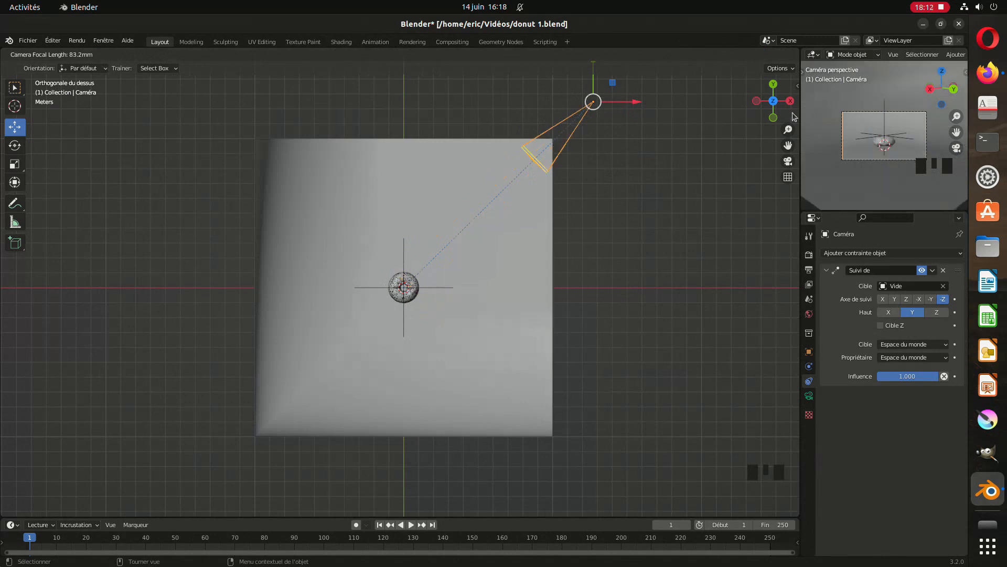
pyautogui.click(139, 57)
pyautogui.rightClick(434, 141)
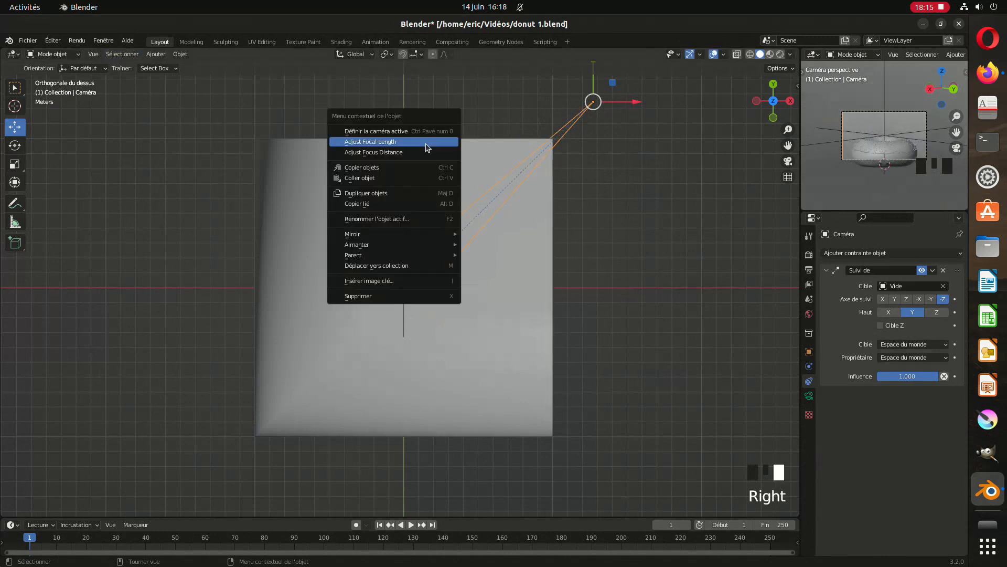
pyautogui.click(436, 141)
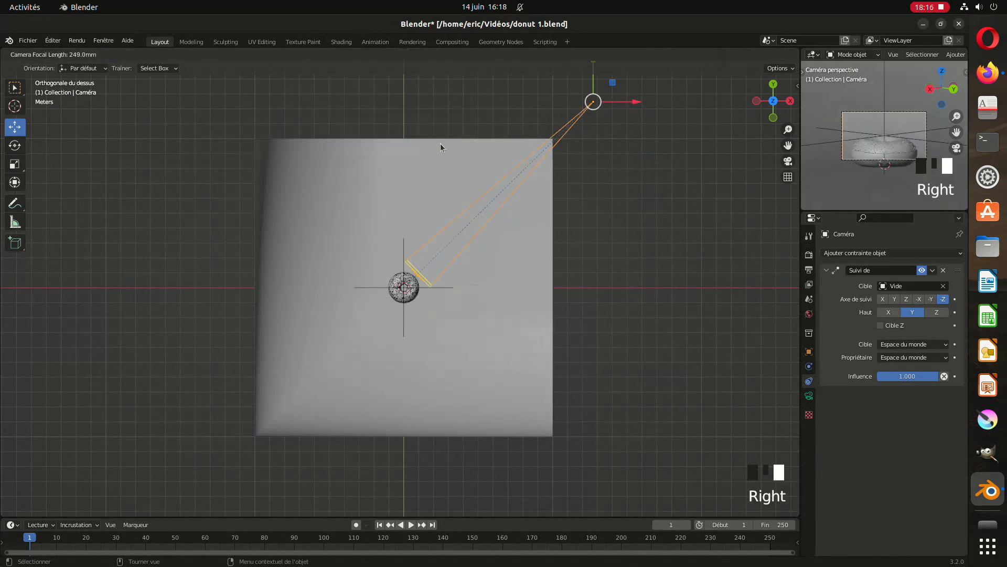
pyautogui.click(142, 231)
pyautogui.rightClick(403, 172)
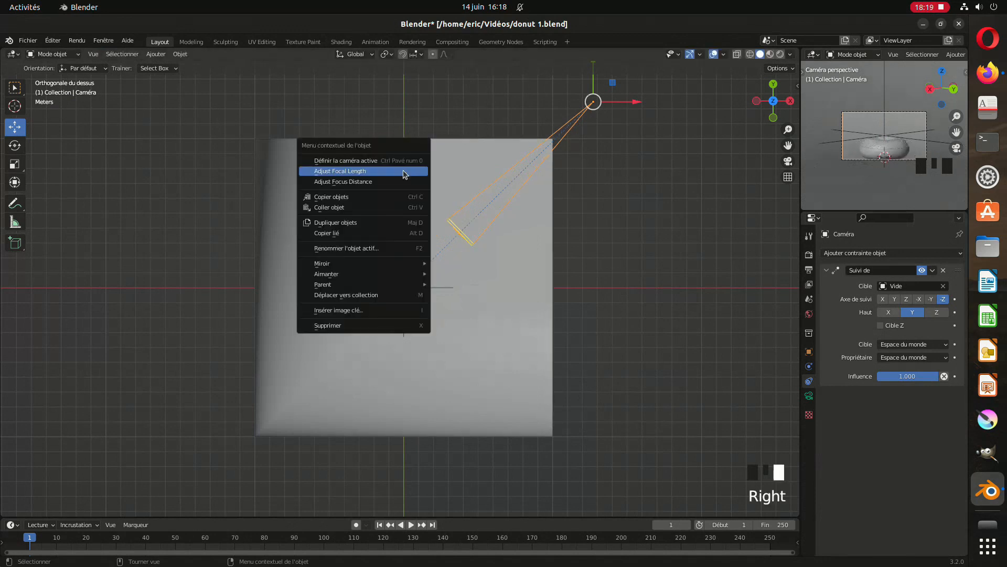
pyautogui.click(403, 173)
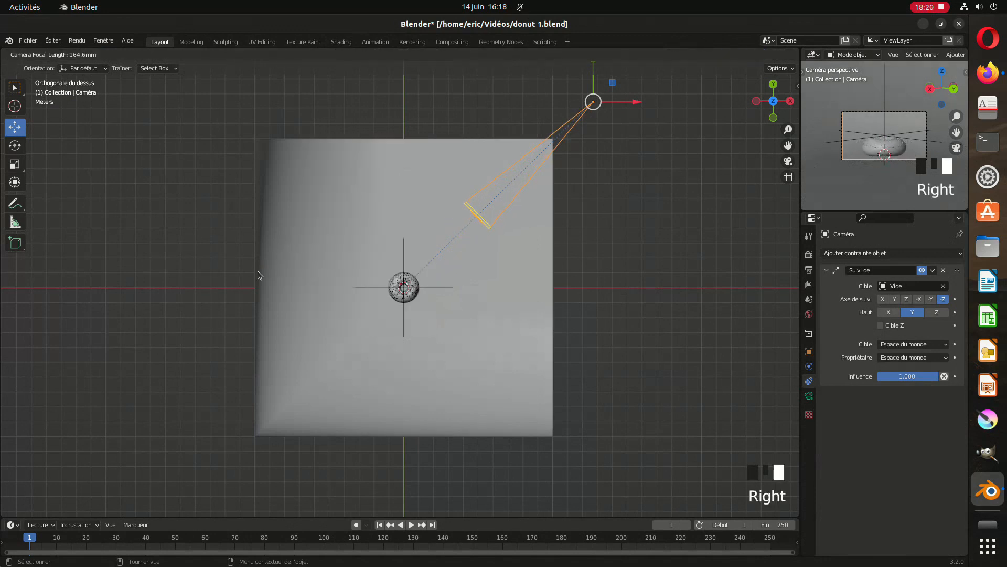
pyautogui.click(339, 309)
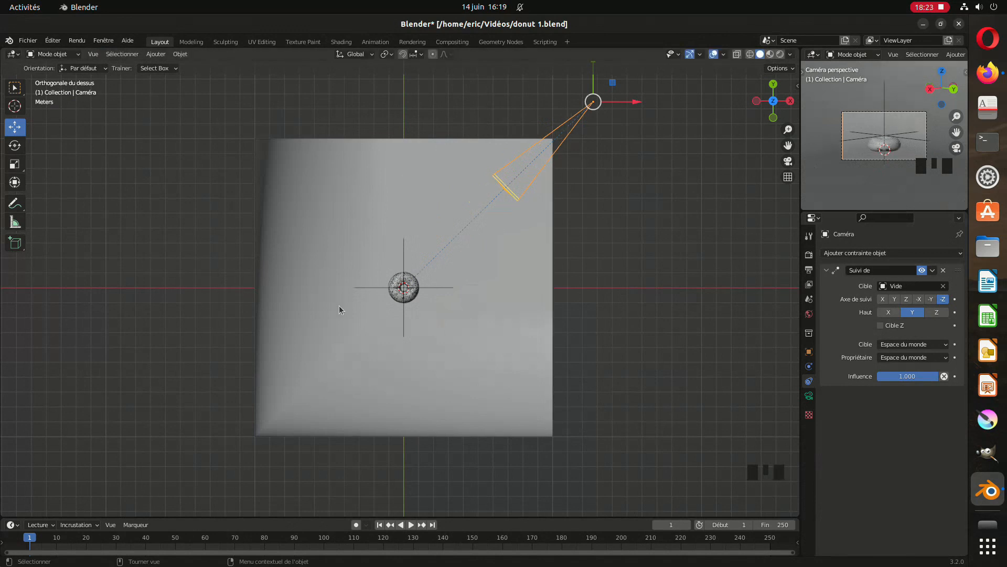
pyautogui.click(383, 277)
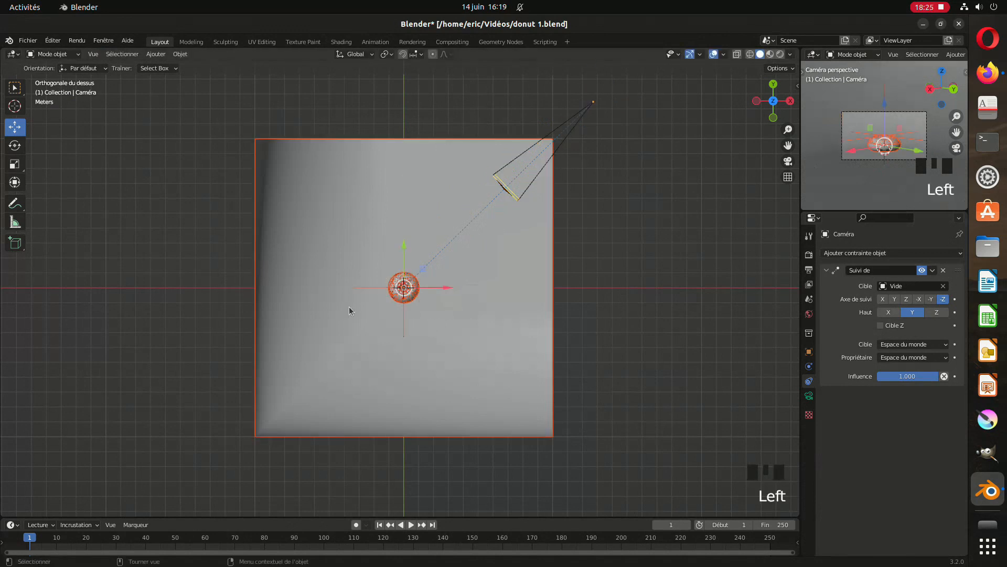
pyautogui.keyDown('ctrl'); pyautogui.click(373, 332); pyautogui.keyUp('ctrl')
pyautogui.scroll(2, 464, 320)
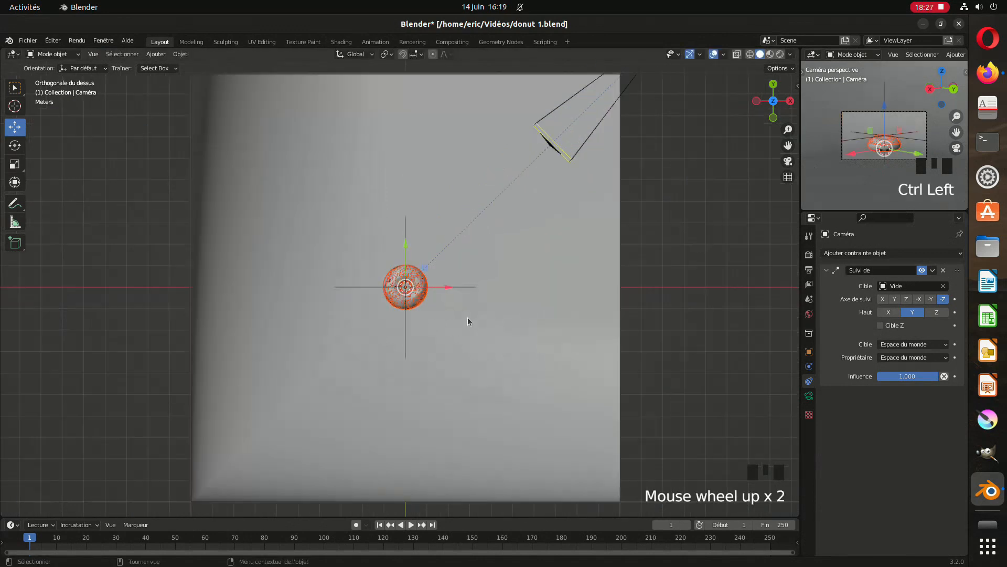
pyautogui.press('g')
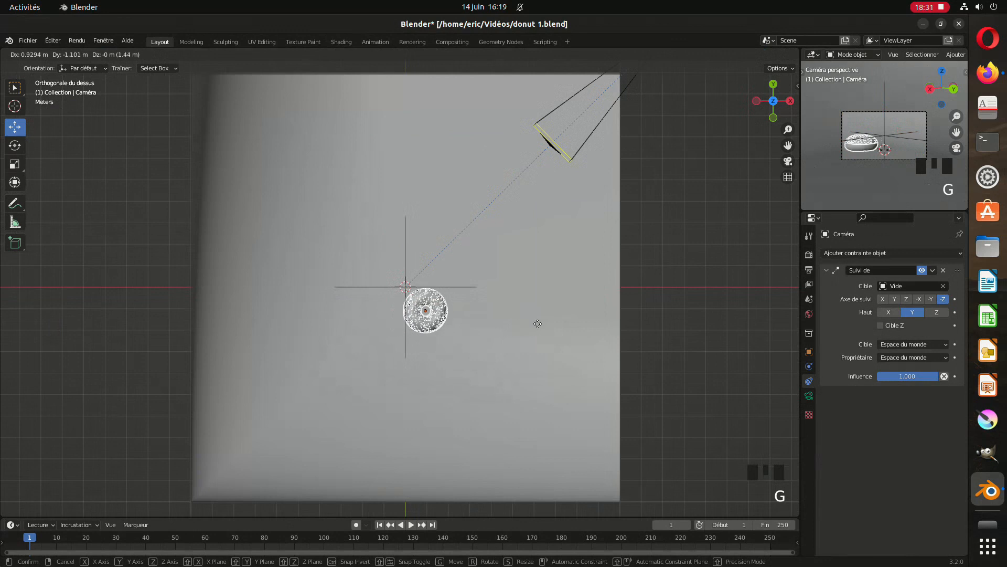
pyautogui.press('Escape')
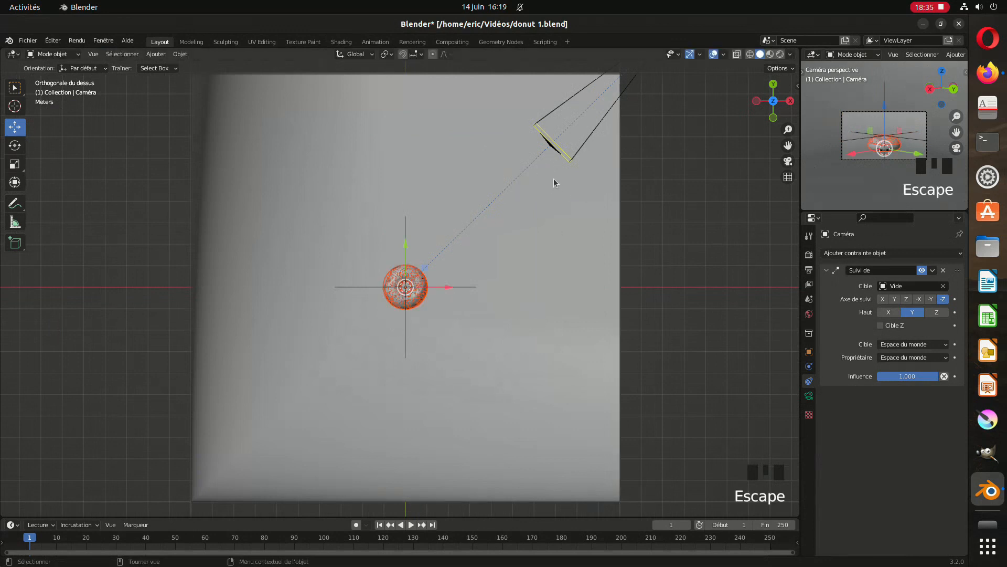
# - Select the camera in top view and slightly reduce its focal length
pyautogui.click(570, 157)
pyautogui.rightClick(571, 157)
pyautogui.click(571, 156)
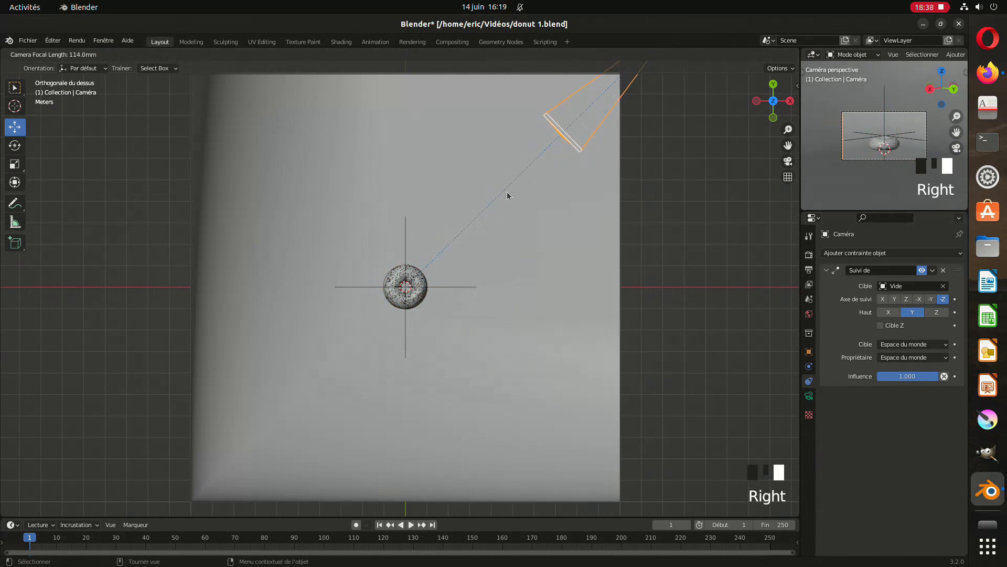
# - Select the donut and its icing without the backdrop, and move them about 2.03 m along X and 0.17 m along Y
pyautogui.click(417, 273)
pyautogui.click(397, 273)
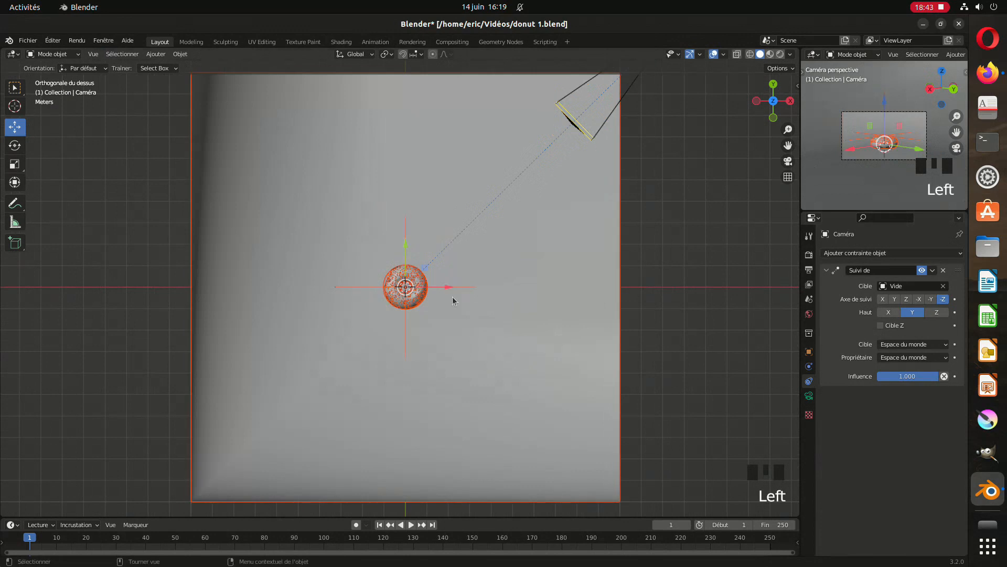
pyautogui.keyDown('ctrl'); pyautogui.click(564, 368); pyautogui.keyUp('ctrl')
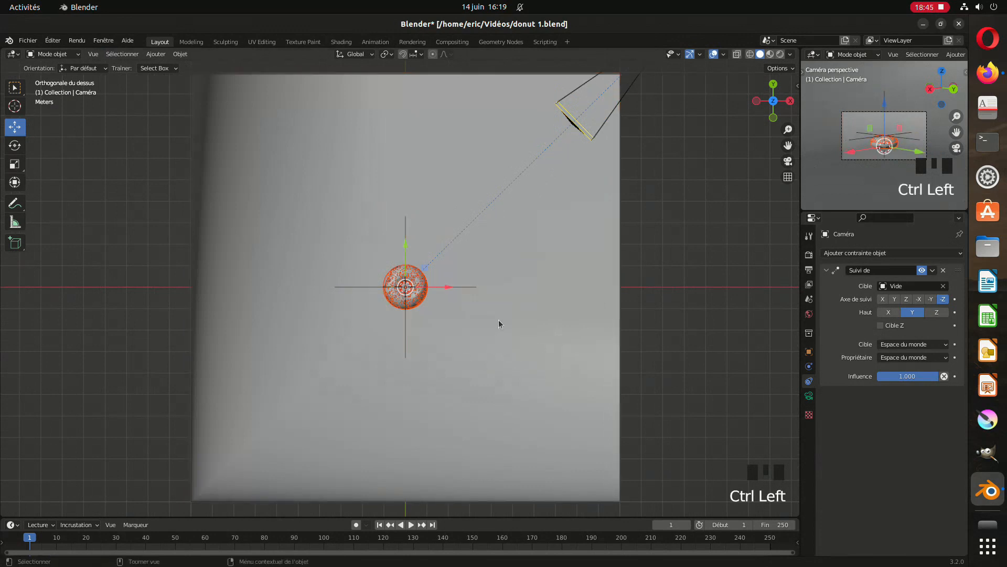
pyautogui.press('g')
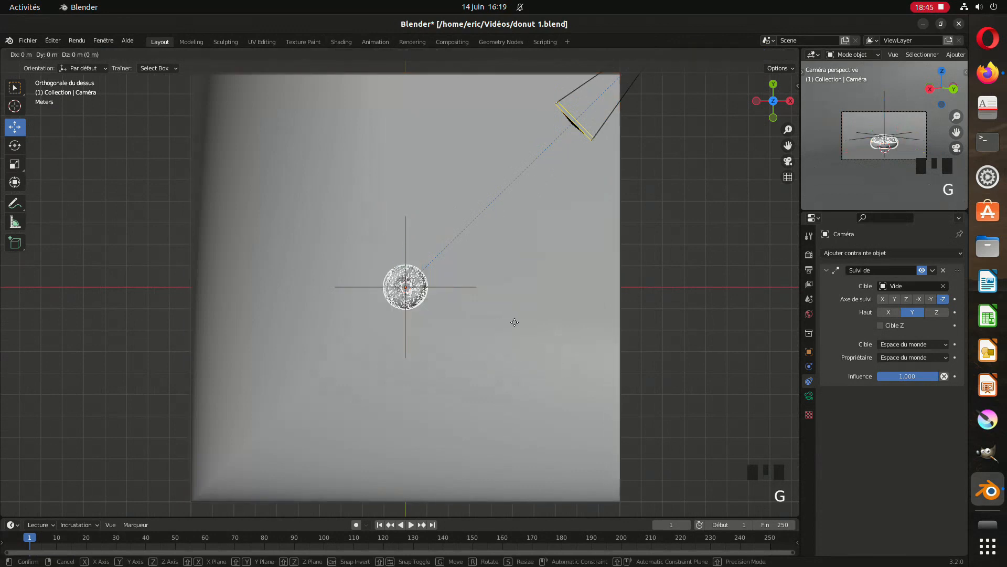
pyautogui.click(543, 320)
# - Lower the camera slightly along the Z axis in the right orthographic view, and clear the selection
pyautogui.moveTo(720, 150); pyautogui.dragTo(775, 9, button='middle')
pyautogui.click(773, 101)
pyautogui.scroll(3, 571, 264)
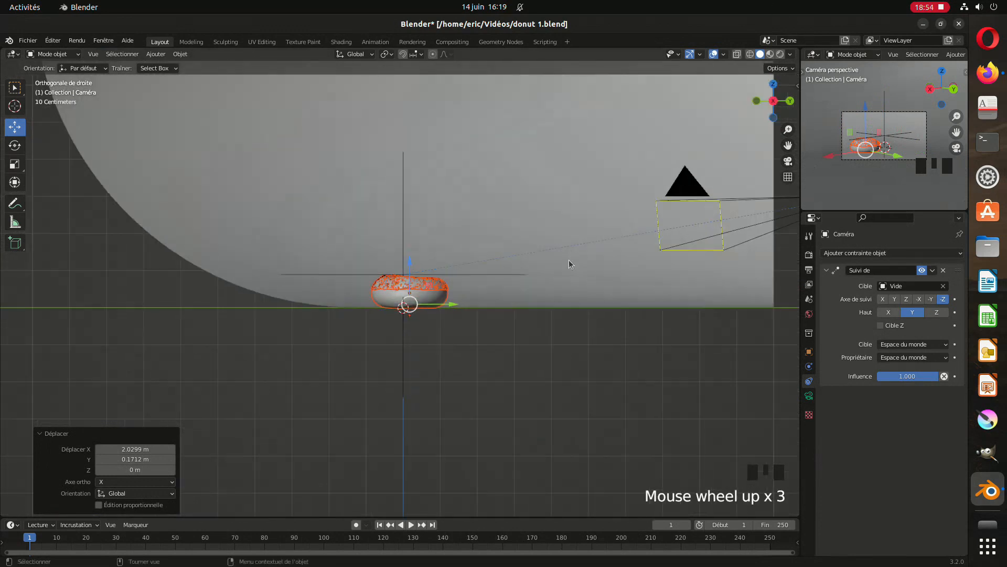
pyautogui.scroll(-2, 525, 295)
pyautogui.click(723, 225)
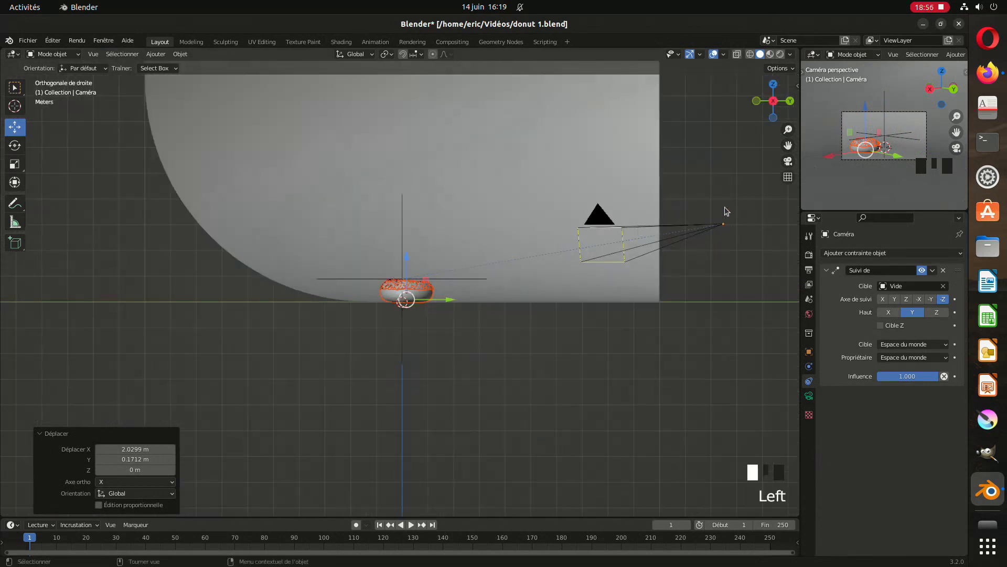
pyautogui.moveTo(726, 181); pyautogui.dragTo(723, 180)
pyautogui.moveTo(583, 401); pyautogui.dragTo(519, 338)
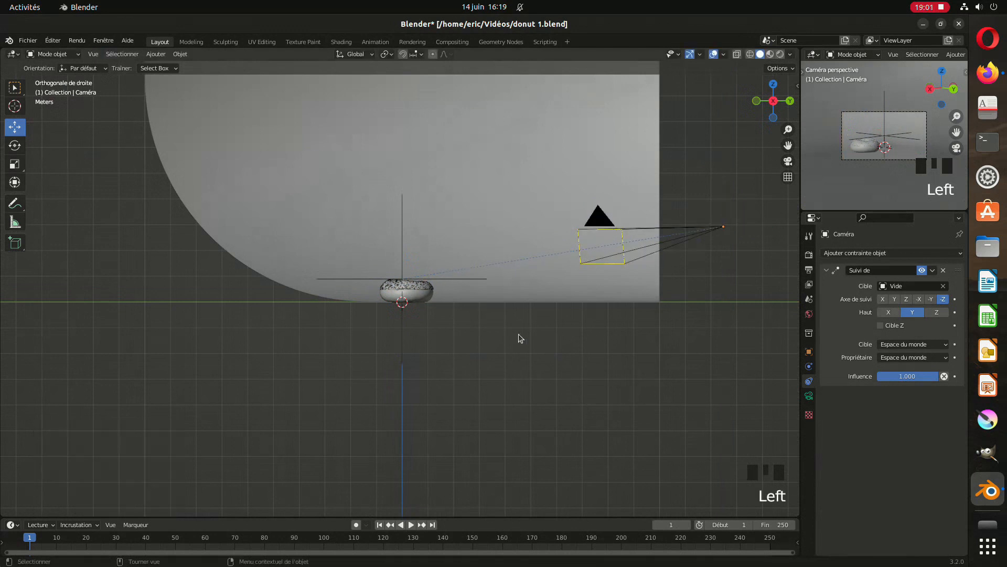
# - Select the empty, switch the small viewport to the Outliner, and hide the empty in both the viewport and renders
pyautogui.click(402, 234)
pyautogui.click(813, 55)
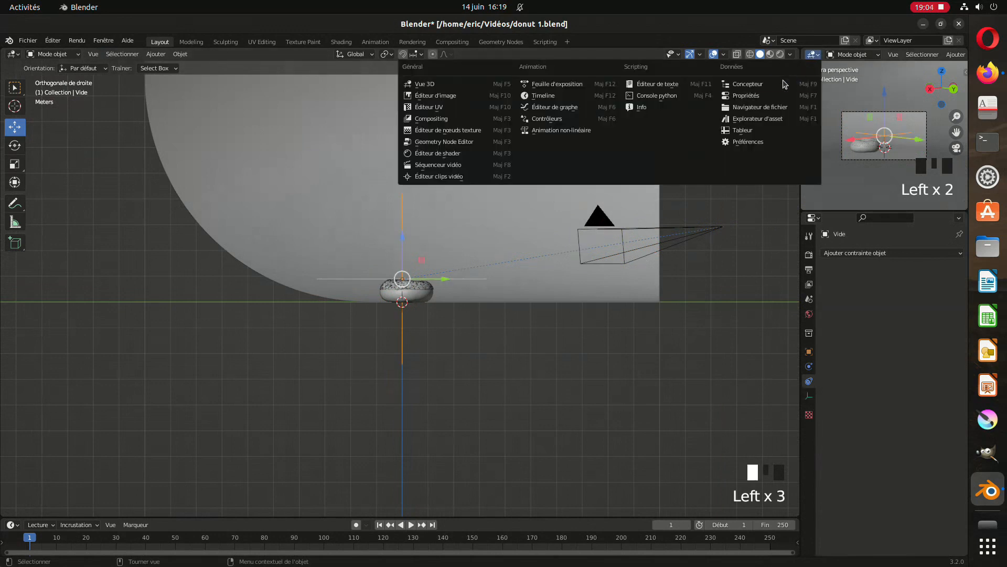
pyautogui.click(784, 85)
pyautogui.click(948, 130)
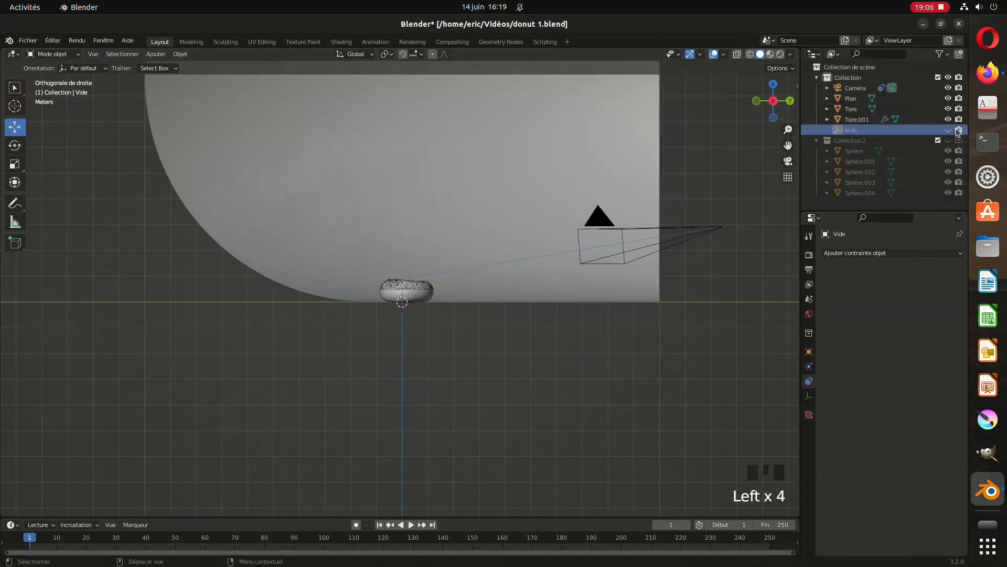
# - Disable the camera object in renders while keeping it visible in the viewport
pyautogui.click(948, 87)
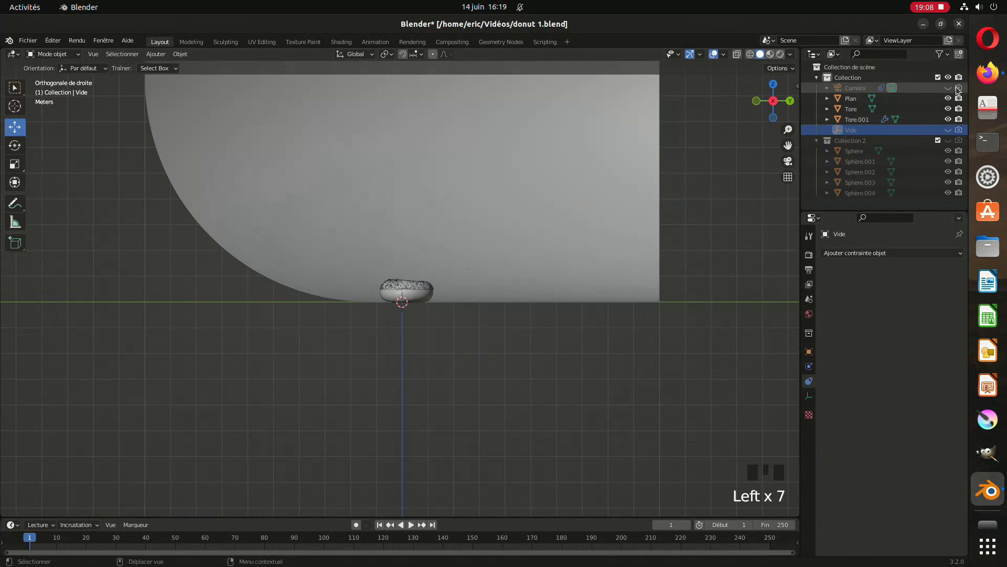
pyautogui.click(948, 88)
pyautogui.click(954, 91)
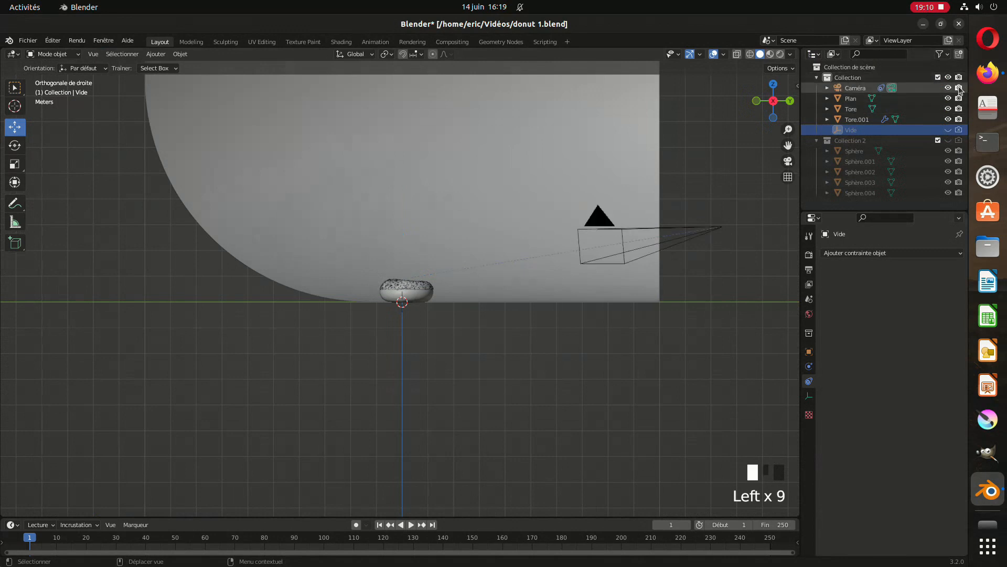
pyautogui.click(957, 88)
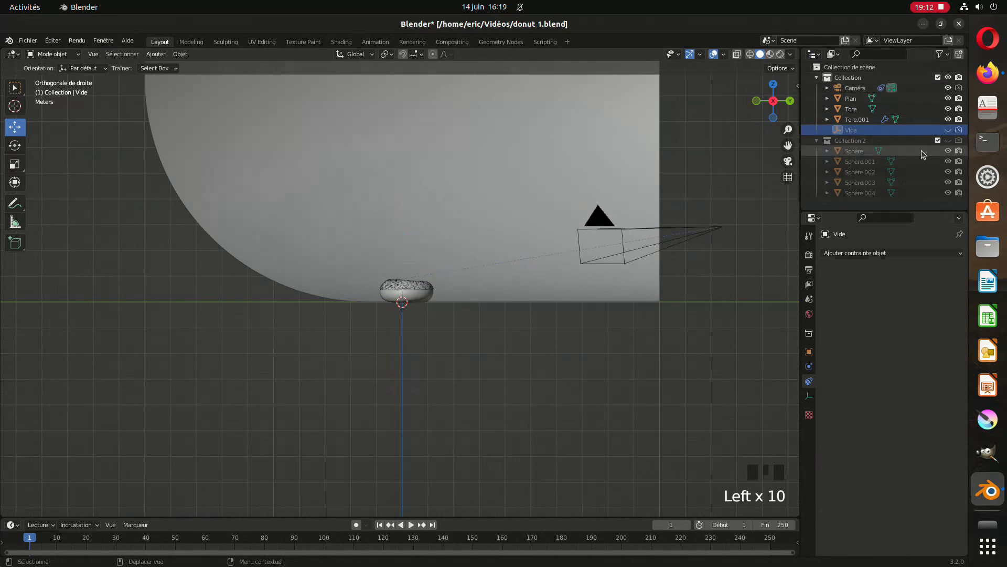
# - Save the changes to donut 1.blend
pyautogui.moveTo(722, 245); pyautogui.dragTo(559, 339, button='middle')
pyautogui.scroll(-2, 559, 339)
pyautogui.click(603, 353)
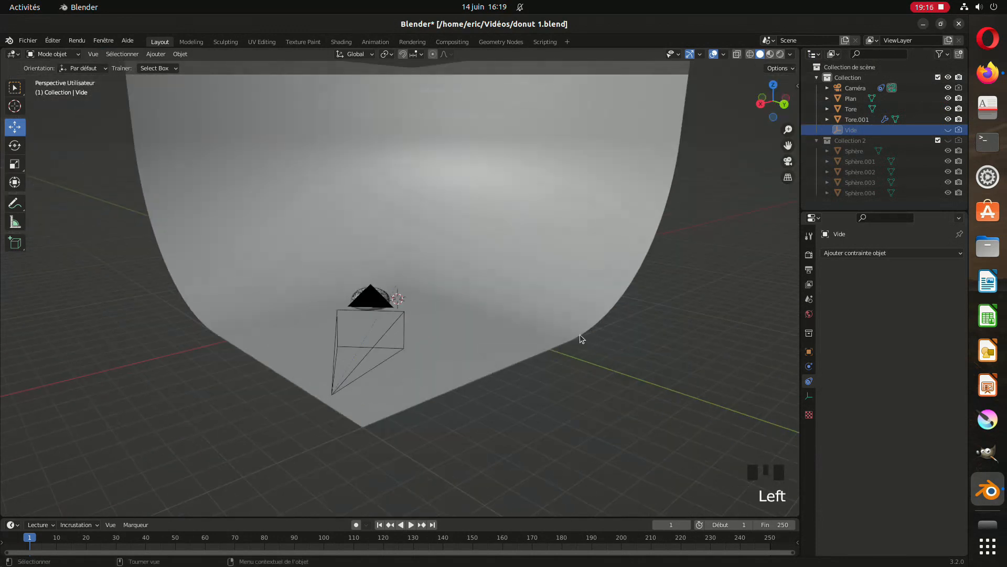
pyautogui.hotkey('ctrl', 's')
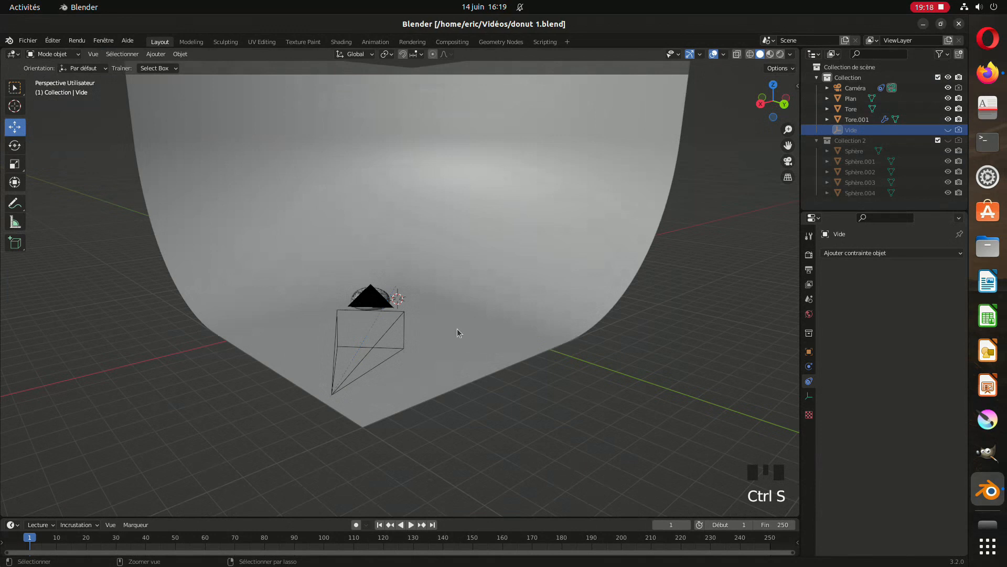
# - Add a point light and move it about 4.73 m along X and 1.79 m along Z, between the camera and the donut
pyautogui.hotkey('shift', 'a')
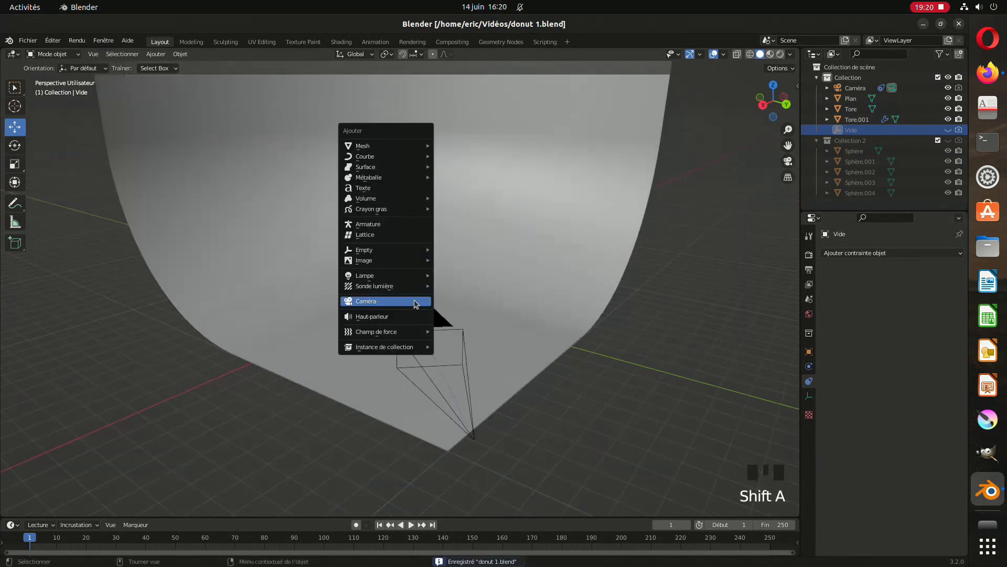
pyautogui.moveTo(411, 274)
pyautogui.click(454, 275)
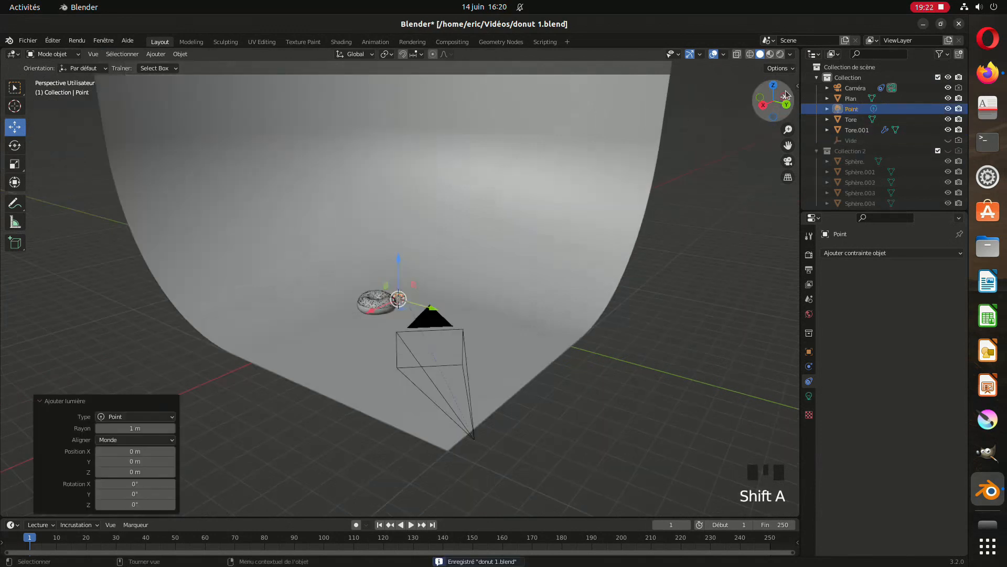
pyautogui.click(791, 107)
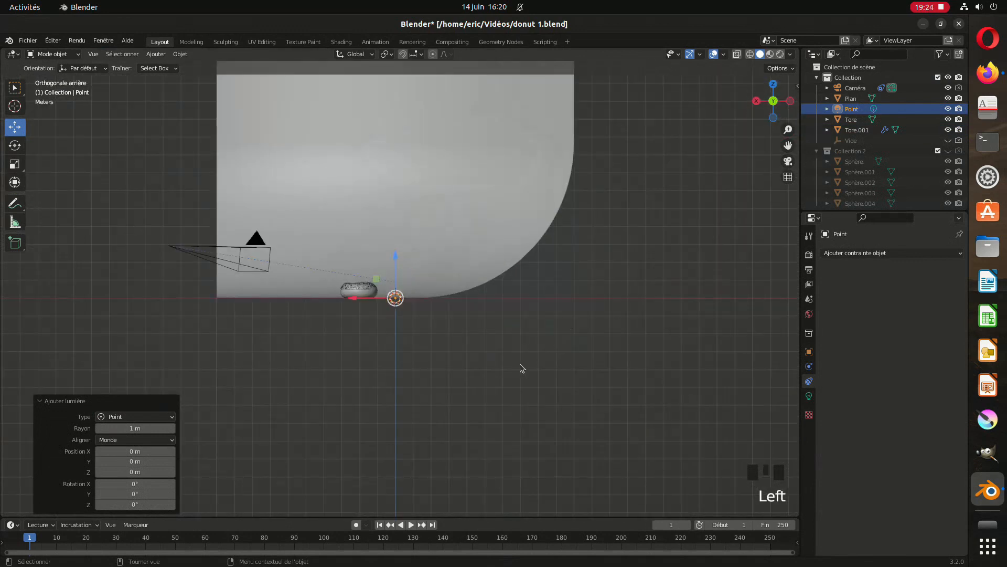
pyautogui.press('g')
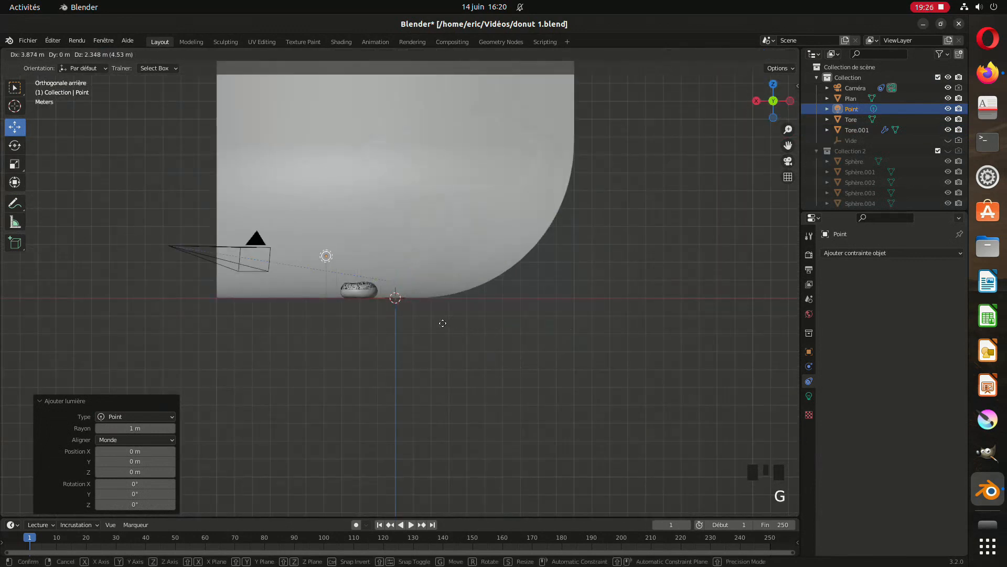
pyautogui.click(438, 336)
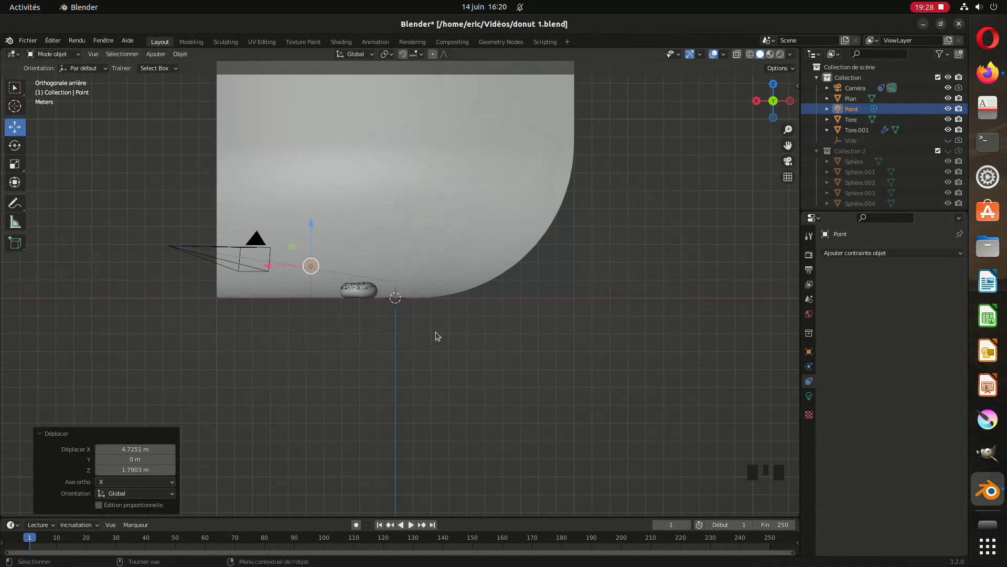
# - Set the point light's power to 100 W
pyautogui.click(808, 396)
pyautogui.doubleClick(890, 325)
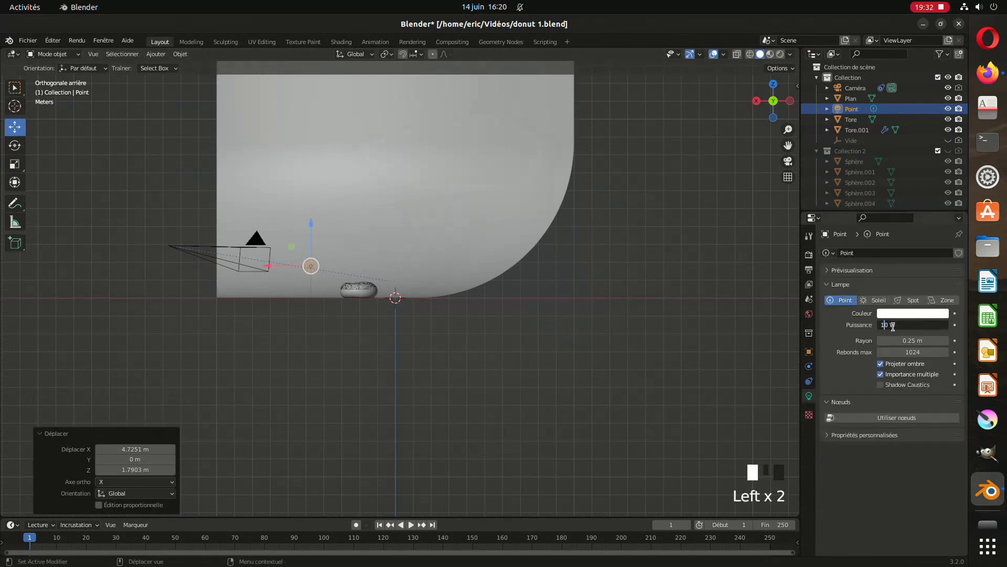
pyautogui.write('0')
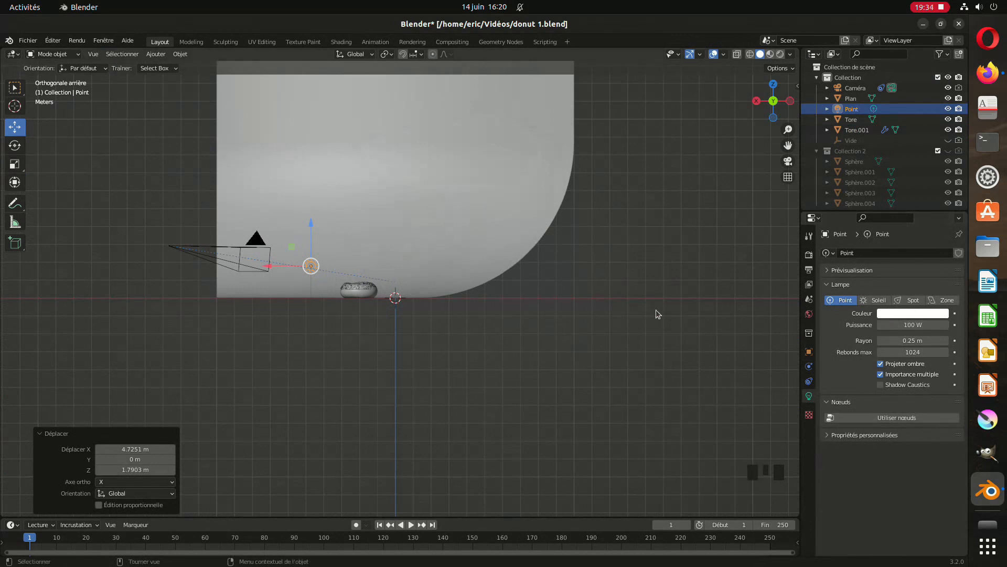
# - Show the scene through the camera with the frame filling the viewport, and save the file
pyautogui.moveTo(656, 310); pyautogui.dragTo(670, 320, button='middle')
pyautogui.press('KP_0')
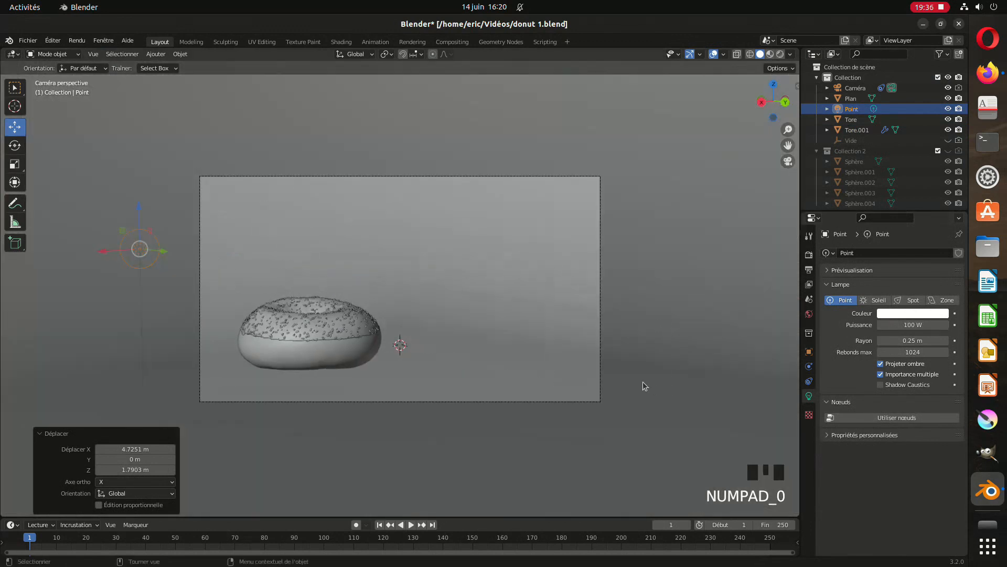
pyautogui.scroll(-9, 643, 385)
pyautogui.scroll(7, 547, 321)
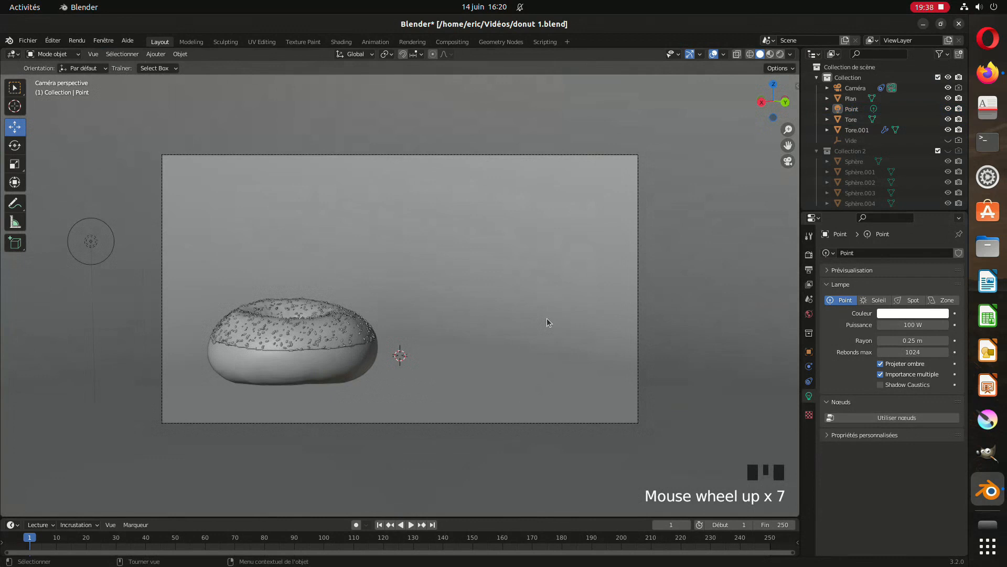
pyautogui.scroll(1, 547, 323)
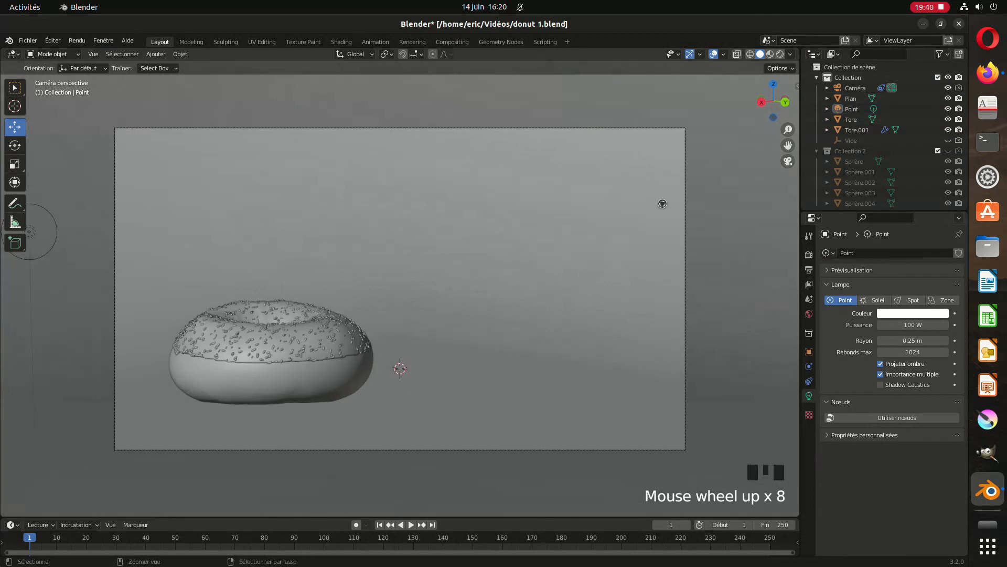
pyautogui.hotkey('ctrl', 's')
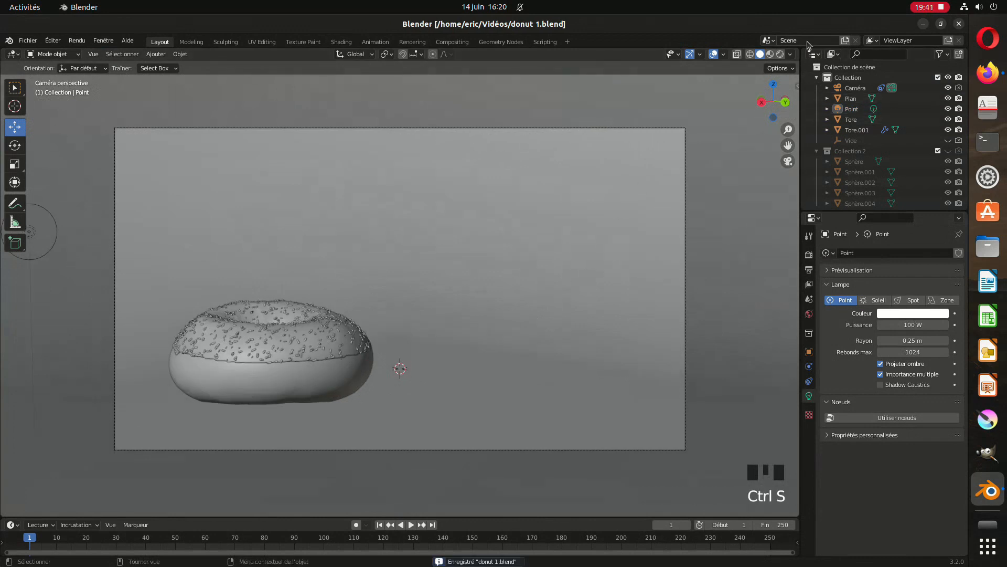
# - Try rendered viewport shading, relaunch Blender, reopen donut 1.blend, and switch the camera view to rendered shading
pyautogui.click(780, 55)
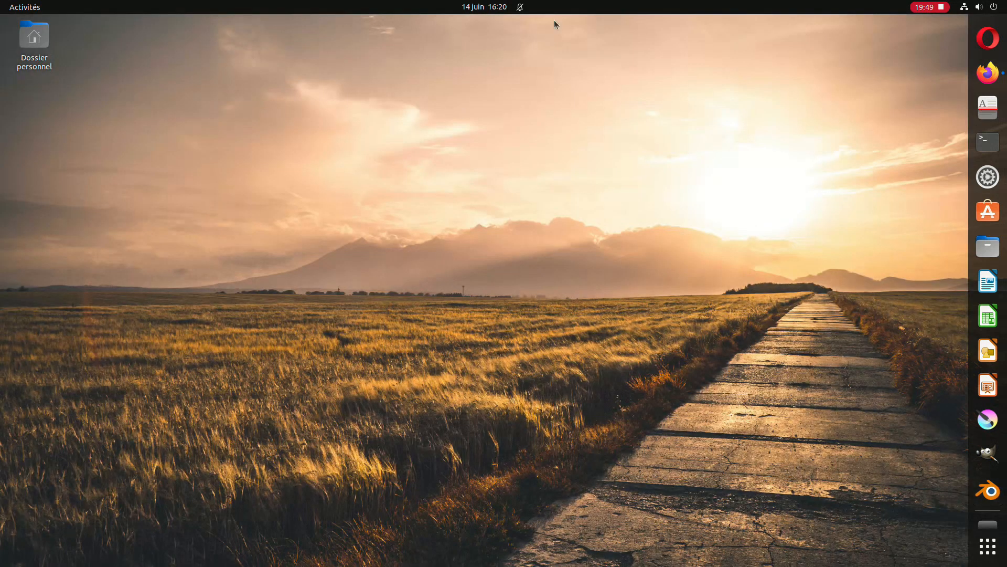
pyautogui.click(989, 478)
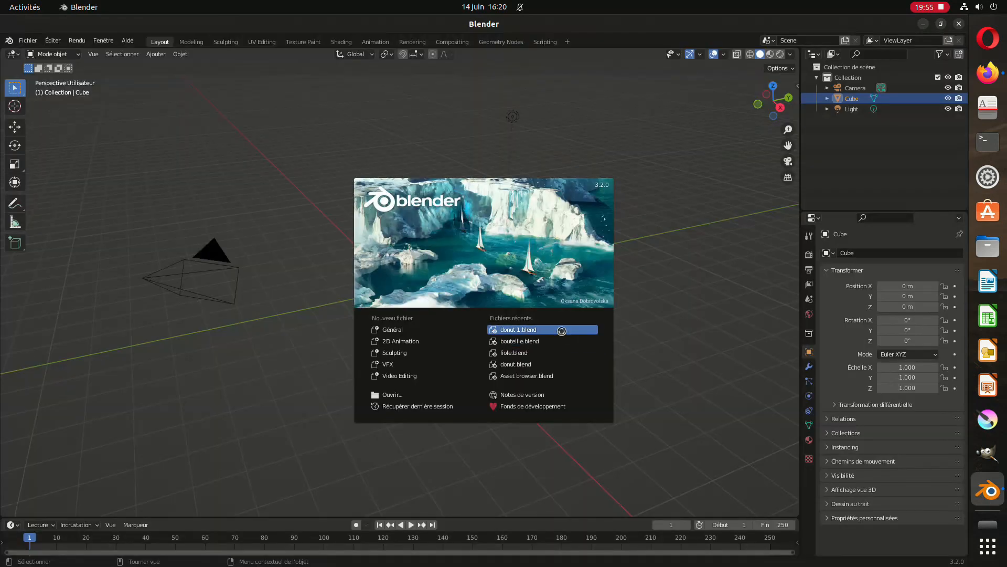
pyautogui.click(563, 332)
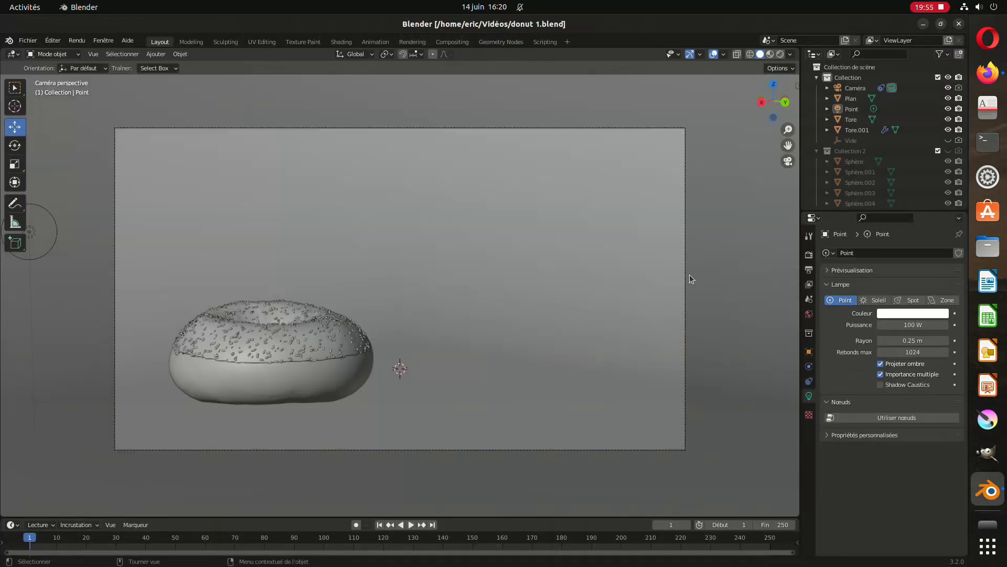
pyautogui.click(780, 54)
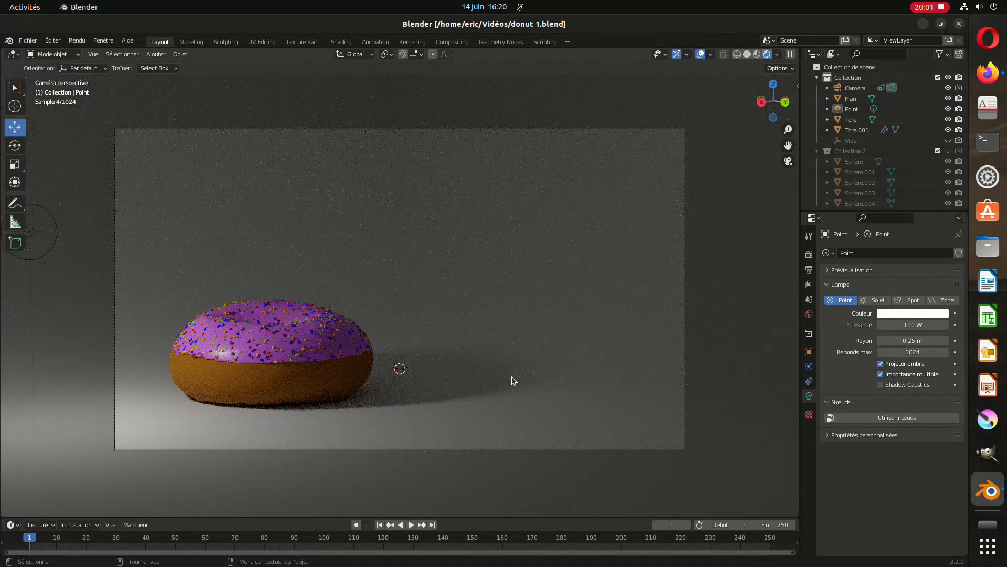
# - Pause the rendered preview and box-select the half of the donut base's mesh nearest the point light in Edit mode
pyautogui.click(790, 54)
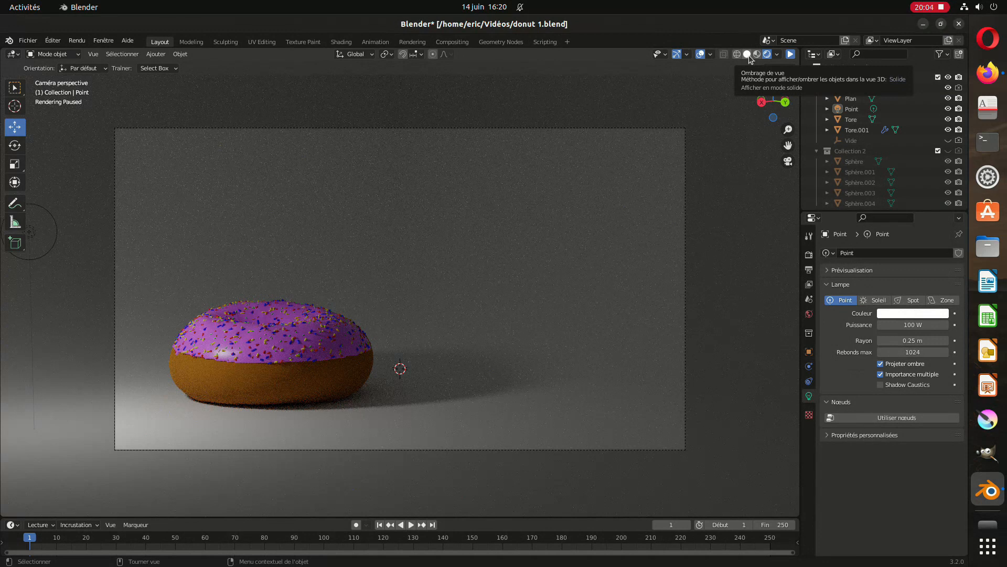
pyautogui.click(347, 377)
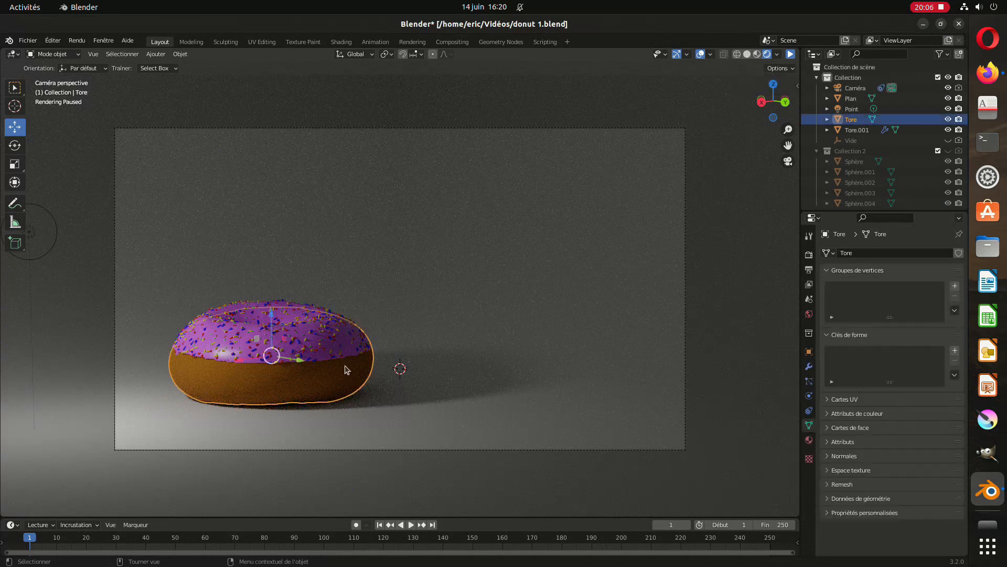
pyautogui.press('Tab')
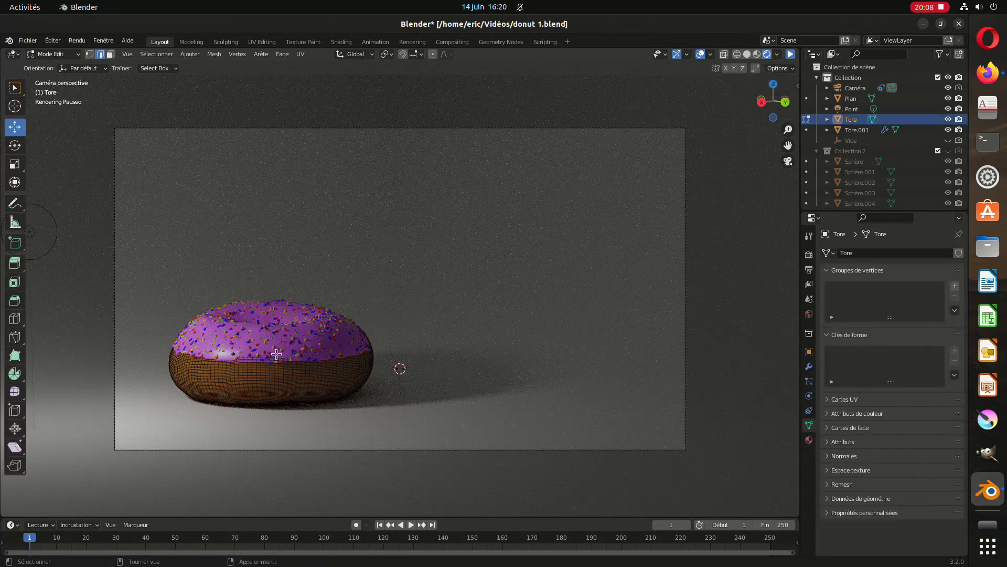
pyautogui.moveTo(119, 333); pyautogui.dragTo(260, 413)
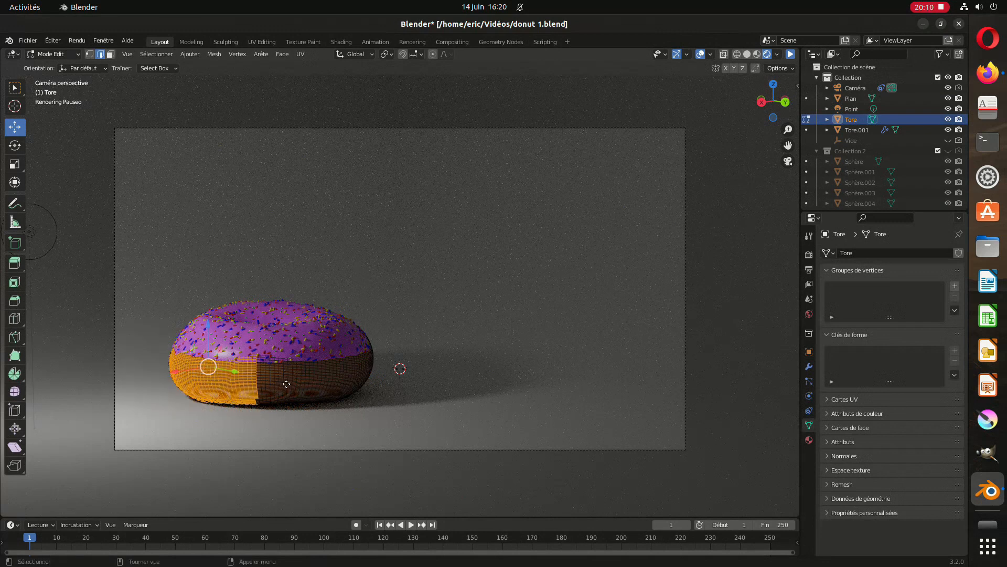
pyautogui.press('g')
pyautogui.press('Escape')
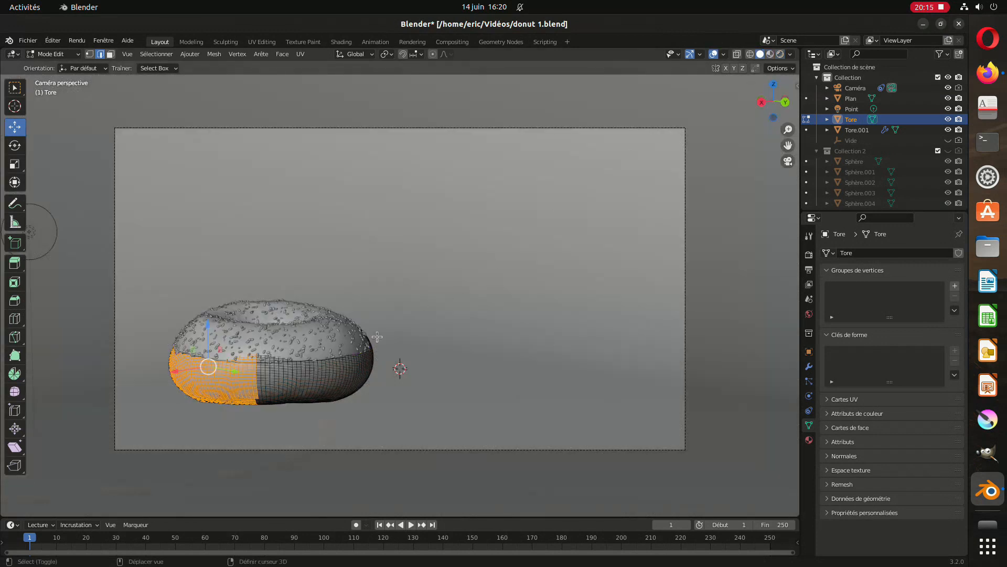
# - Enable proportional editing for the donut base's mesh with the Sphère falloff
pyautogui.moveTo(371, 335)
pyautogui.keyDown('shift'); pyautogui.mouseDown(button='middle')
pyautogui.moveTo(371, 323)
pyautogui.moveTo(414, 294)
pyautogui.moveTo(487, 277)
pyautogui.moveTo(510, 256)
pyautogui.mouseUp(button='middle'); pyautogui.keyUp('shift')
pyautogui.scroll(2, 510, 255)
pyautogui.scroll(-2, 510, 256)
pyautogui.moveTo(452, 287)
pyautogui.keyDown('shift'); pyautogui.mouseDown(button='middle')
pyautogui.moveTo(372, 343)
pyautogui.moveTo(399, 343)
pyautogui.moveTo(401, 322)
pyautogui.moveTo(386, 324)
pyautogui.moveTo(446, 299)
pyautogui.mouseUp(button='middle'); pyautogui.keyUp('shift')
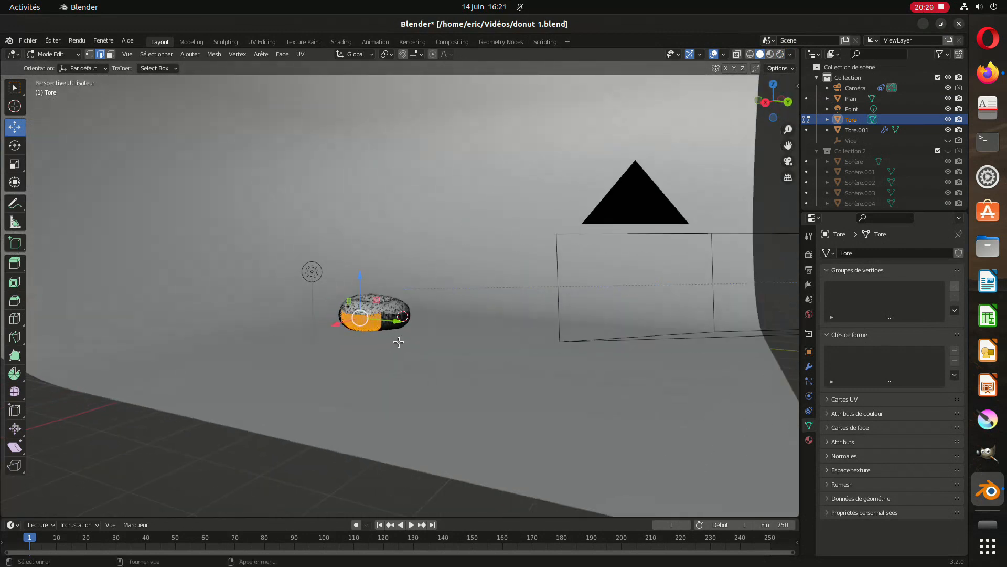
pyautogui.scroll(6, 406, 322)
pyautogui.click(432, 54)
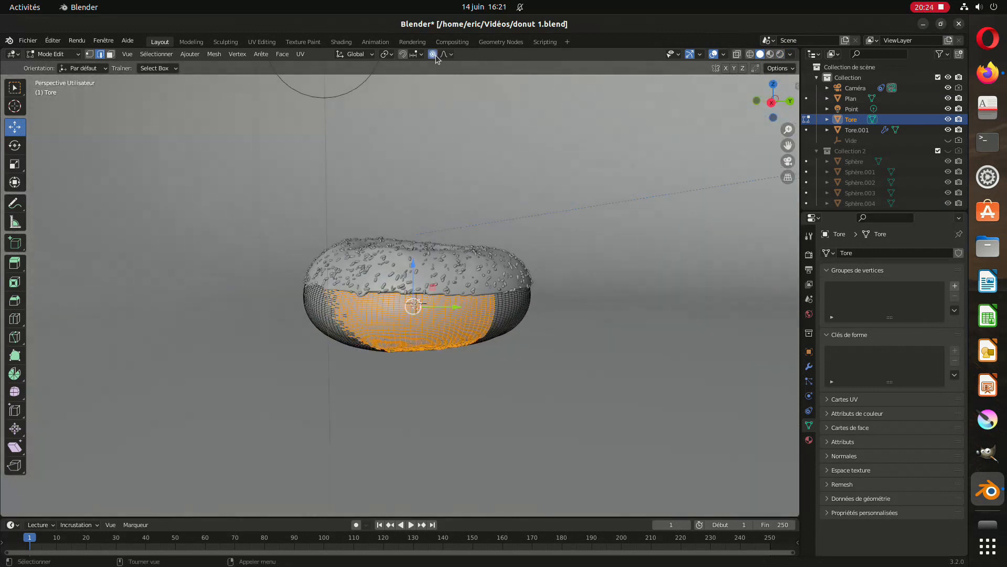
pyautogui.click(447, 54)
pyautogui.click(442, 112)
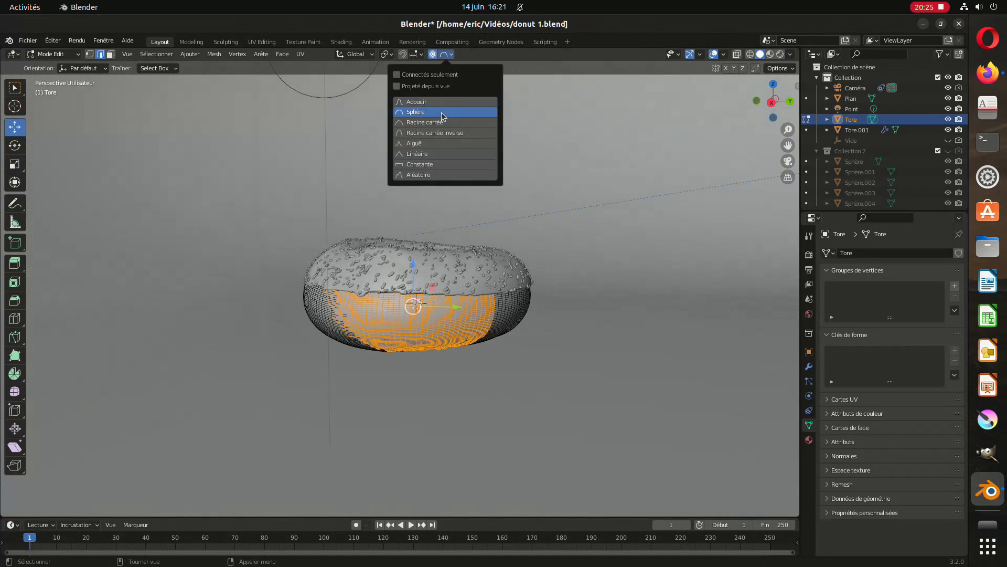
# - In face selection mode, nudge a face on the side of the donut base, enlarging the proportional editing size to about 0.75 m
pyautogui.click(412, 321)
pyautogui.moveTo(461, 353); pyautogui.dragTo(440, 360, button='middle')
pyautogui.scroll(2, 440, 360)
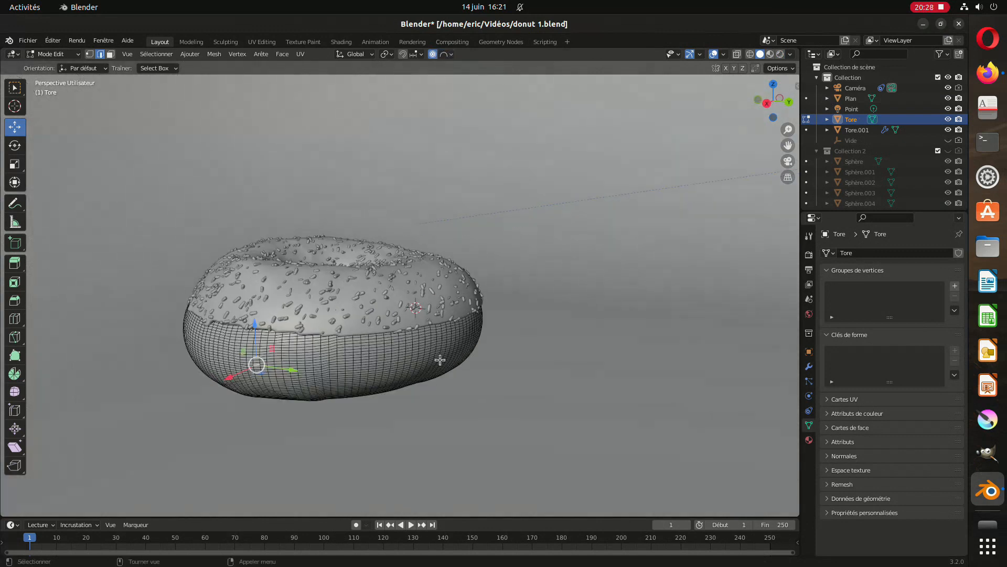
pyautogui.click(110, 54)
pyautogui.click(251, 356)
pyautogui.press('g')
pyautogui.click(296, 351)
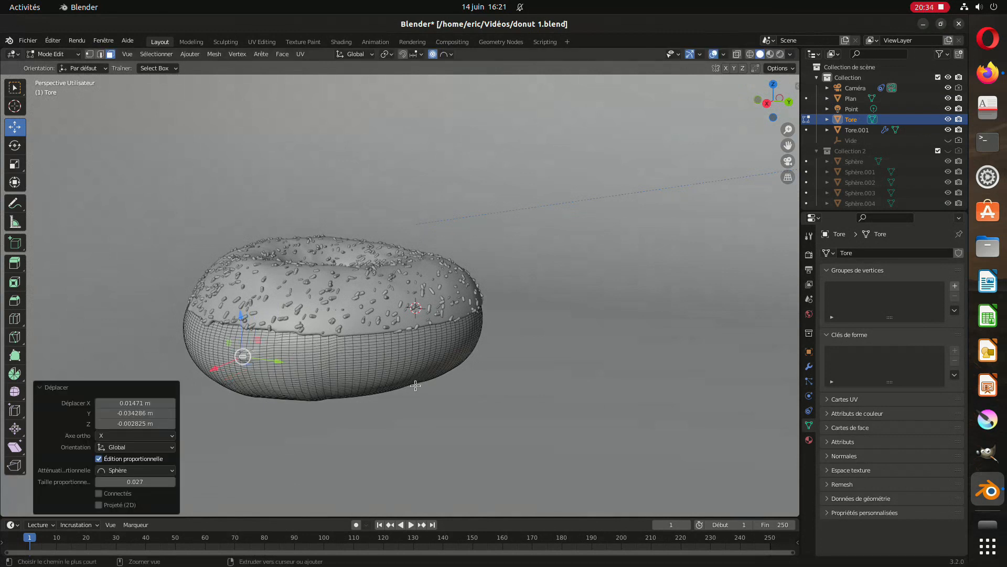
pyautogui.press('g')
pyautogui.scroll(-10, 326, 339)
pyautogui.scroll(-20, 326, 339)
pyautogui.scroll(-5, 319, 342)
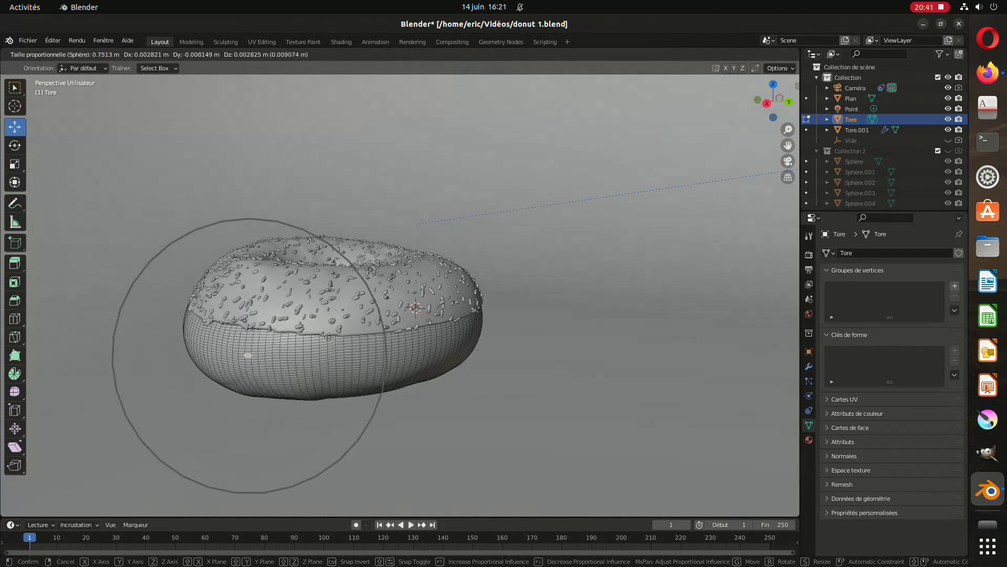
pyautogui.click(361, 339)
# - Nudge two faces near the far end of the donut base, moving the first about -0.008 m in X and 0.018 m in Y
pyautogui.click(465, 336)
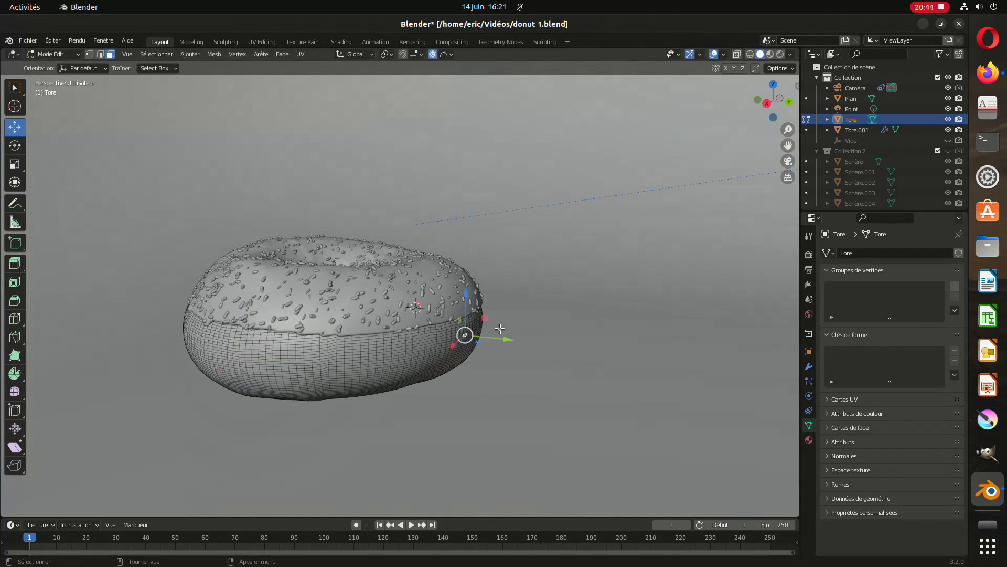
pyautogui.press('g')
pyautogui.click(454, 356)
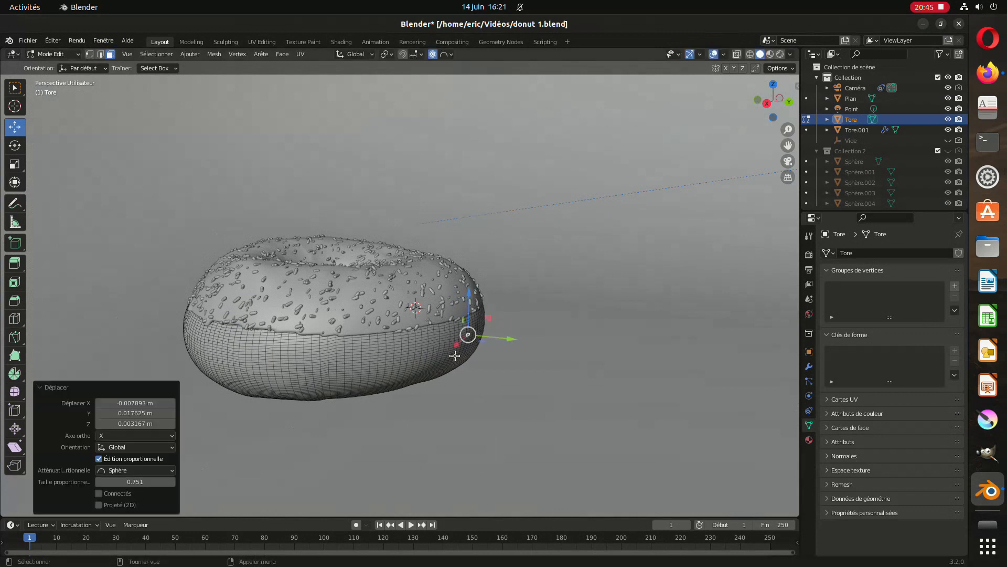
pyautogui.click(392, 367)
pyautogui.moveTo(442, 368); pyautogui.dragTo(475, 381, button='middle')
pyautogui.press('g')
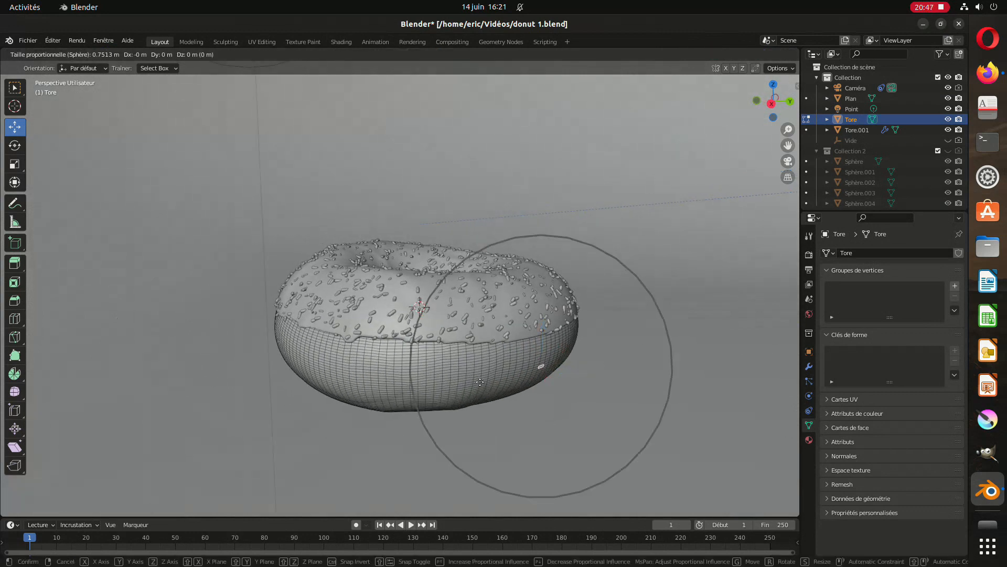
pyautogui.click(481, 383)
# - Lower a face near the bottom edge of the donut base about 0.036 m along Z with proportional editing
pyautogui.moveTo(554, 398); pyautogui.dragTo(434, 333, button='middle')
pyautogui.click(398, 318)
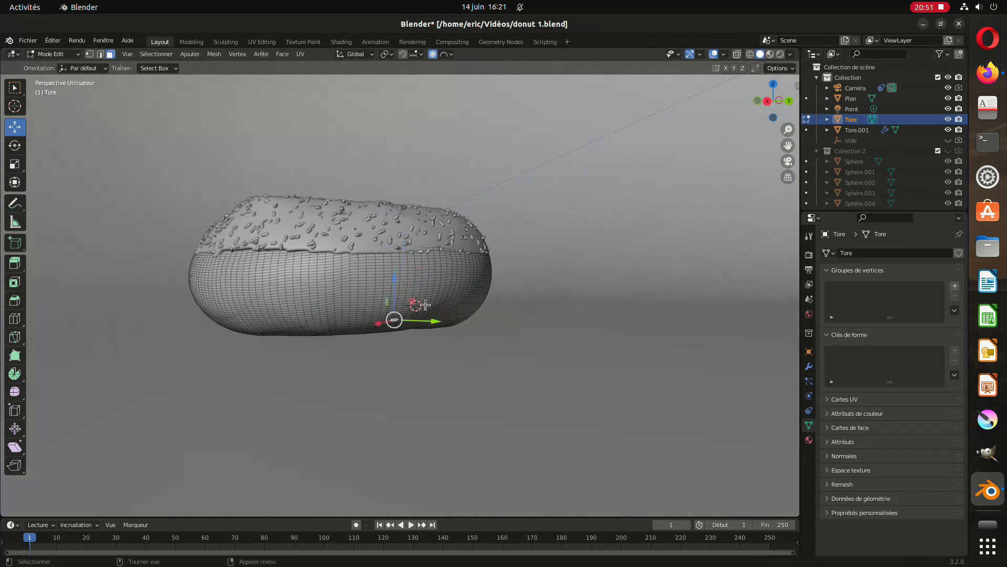
pyautogui.press('g')
pyautogui.press('z')
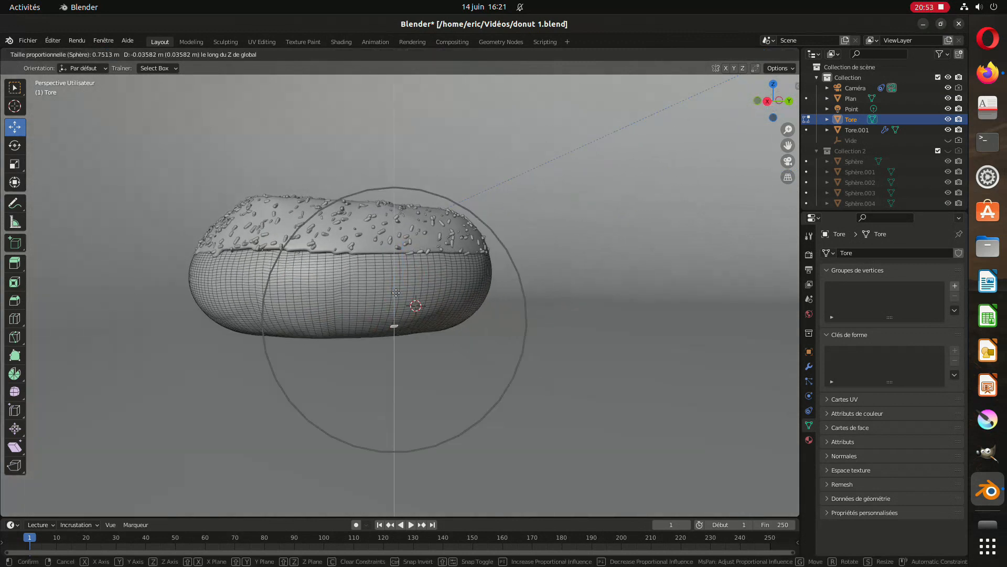
pyautogui.click(396, 293)
# - Nudge two faces on another side of the donut base, reducing the proportional editing size to about 0.42 m for the second
pyautogui.moveTo(491, 290); pyautogui.dragTo(282, 310, button='middle')
pyautogui.click(245, 310)
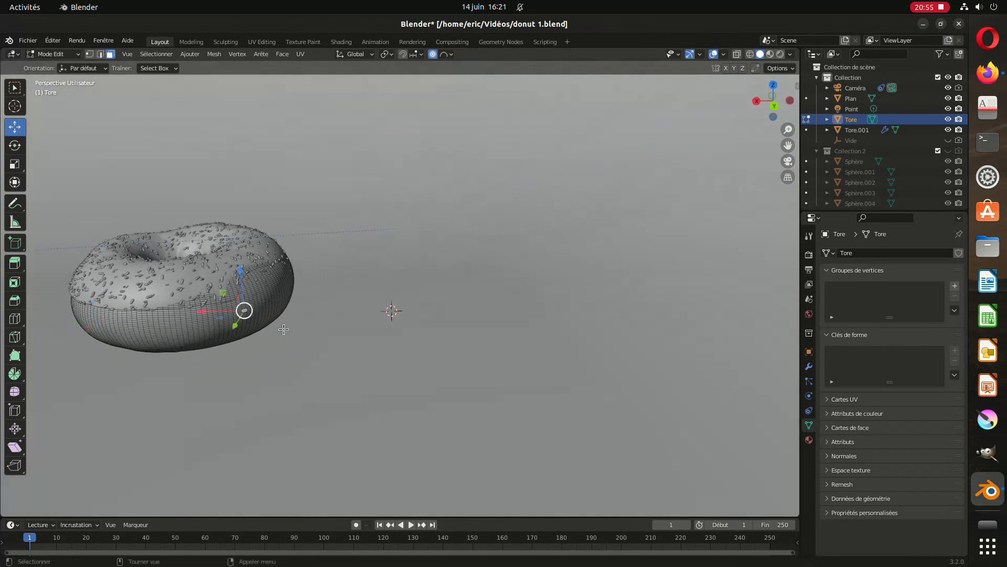
pyautogui.press('g')
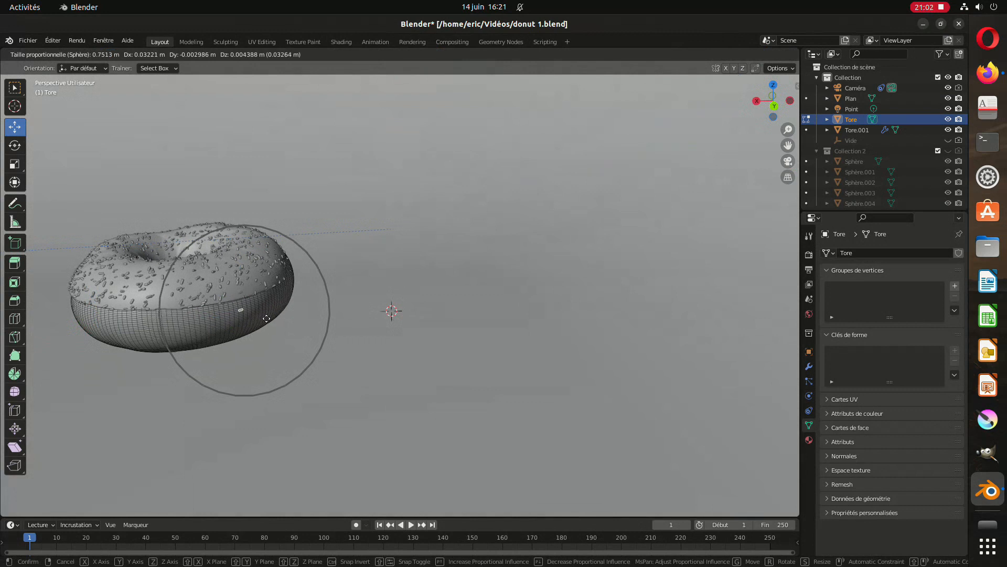
pyautogui.click(267, 319)
pyautogui.click(218, 338)
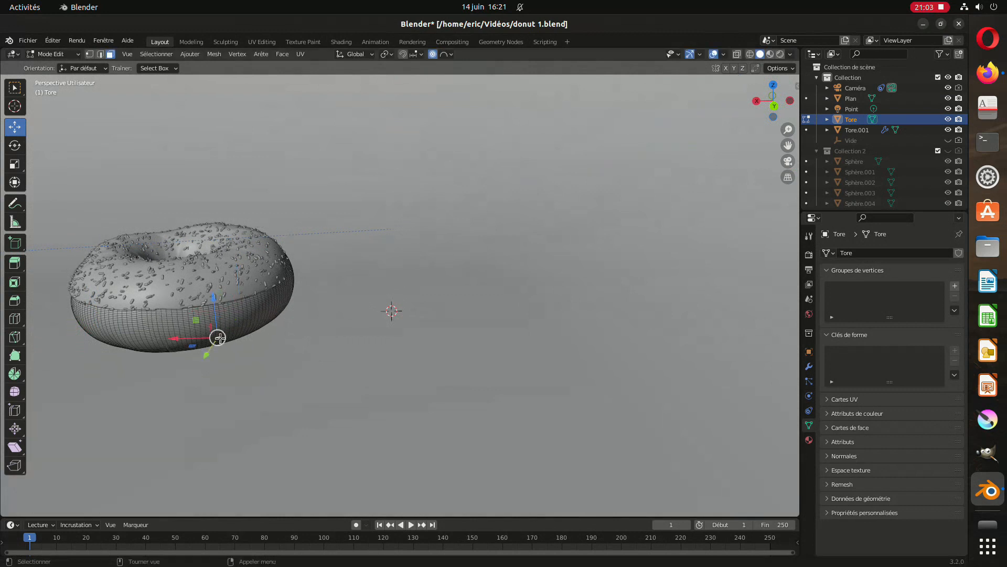
pyautogui.press('g')
pyautogui.scroll(3, 286, 349)
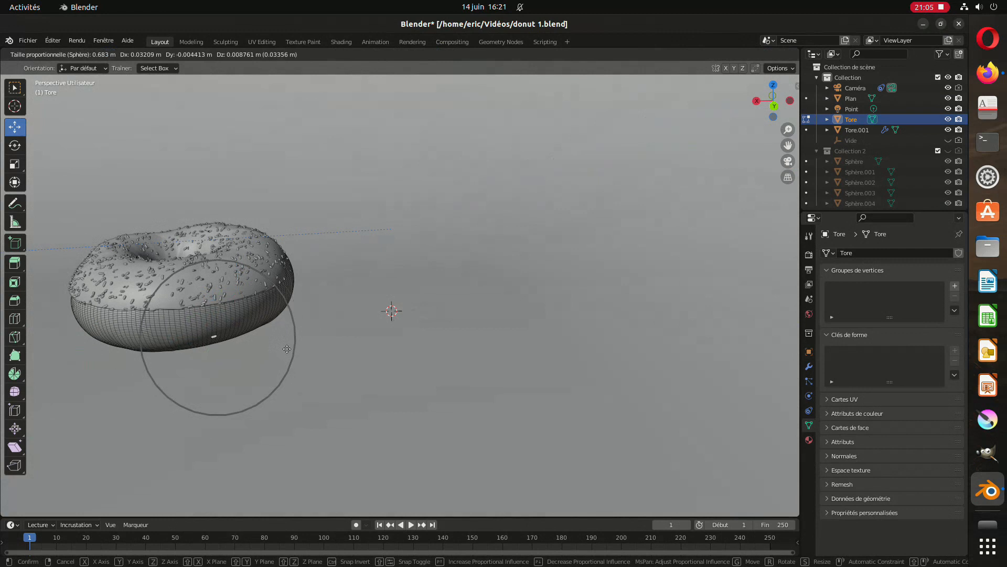
pyautogui.scroll(2, 287, 349)
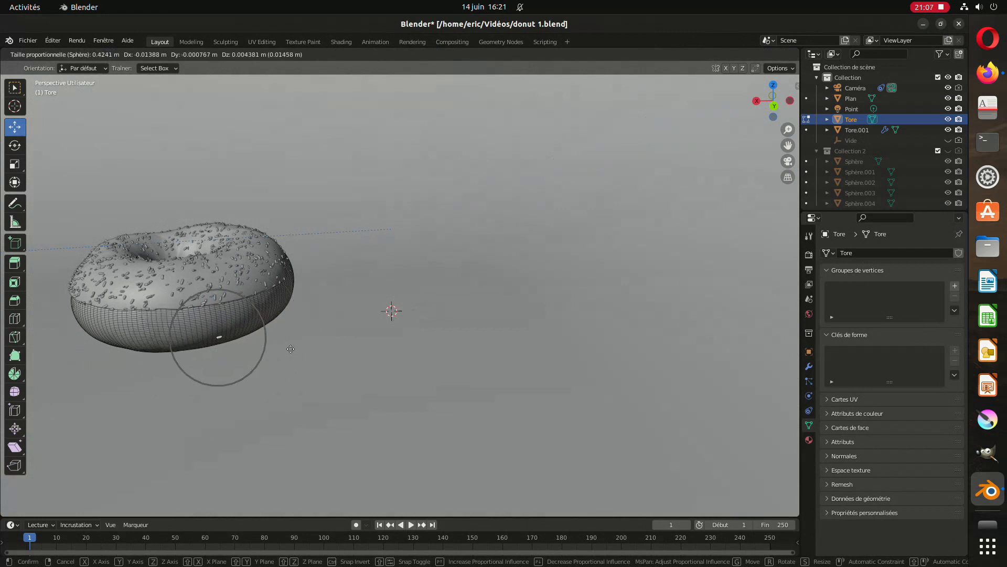
pyautogui.click(289, 349)
# - Nudge two more faces on the donut base's side, moving the second about -0.011 m in X, 0.016 m in Y and -0.011 m in Z
pyautogui.scroll(1, 299, 348)
pyautogui.moveTo(324, 344); pyautogui.dragTo(360, 329, button='middle')
pyautogui.click(342, 322)
pyautogui.press('g')
pyautogui.click(383, 349)
pyautogui.click(282, 311)
pyautogui.press('g')
pyautogui.click(288, 316)
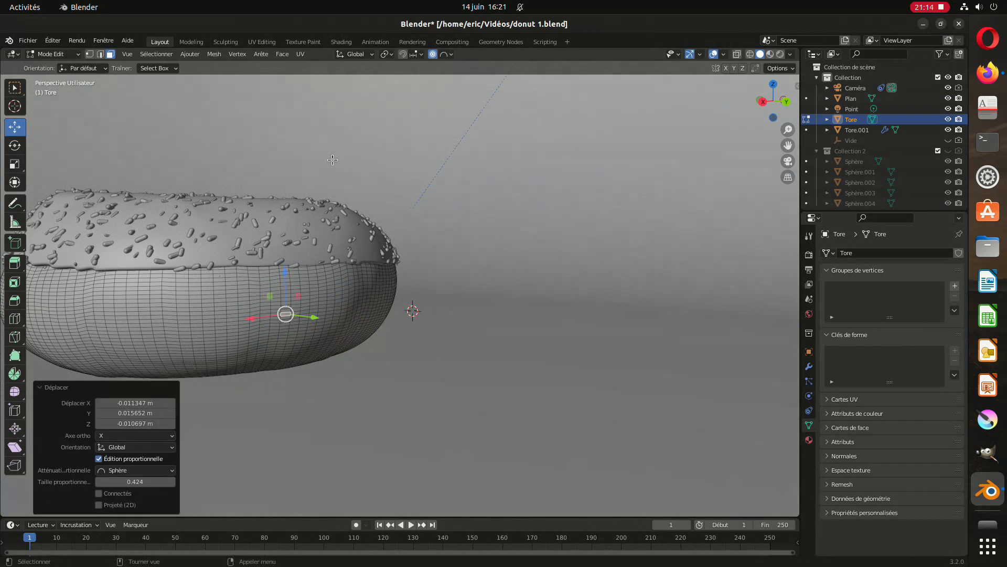
# - Set the proportional editing falloff to Adoucir and return the donut base to Object mode
pyautogui.click(447, 54)
pyautogui.click(444, 101)
pyautogui.click(53, 54)
pyautogui.click(77, 68)
# - Show the scene through the camera and save the file with the reshaped donut base
pyautogui.scroll(-10, 346, 221)
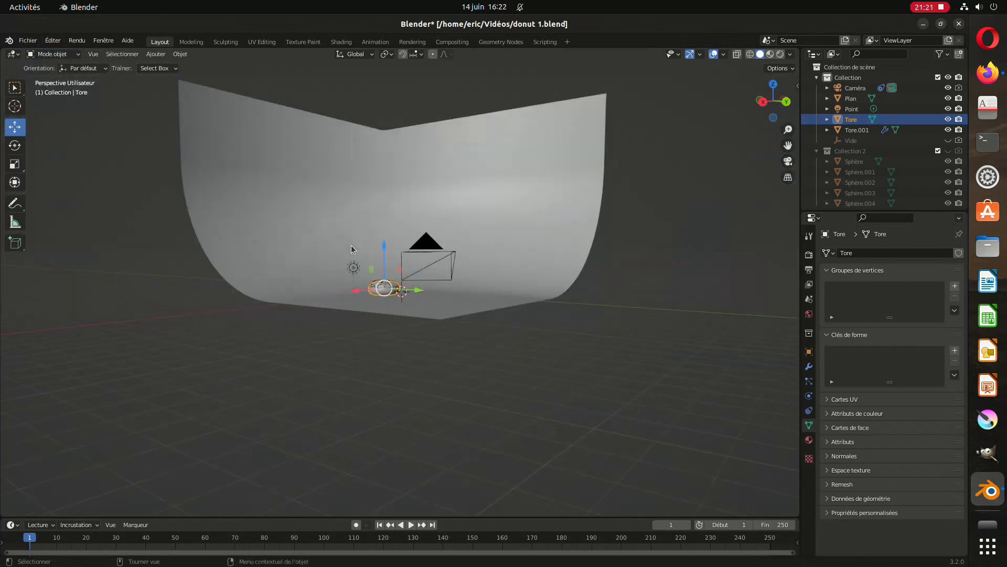
pyautogui.press('KP_0')
pyautogui.scroll(-3, 430, 202)
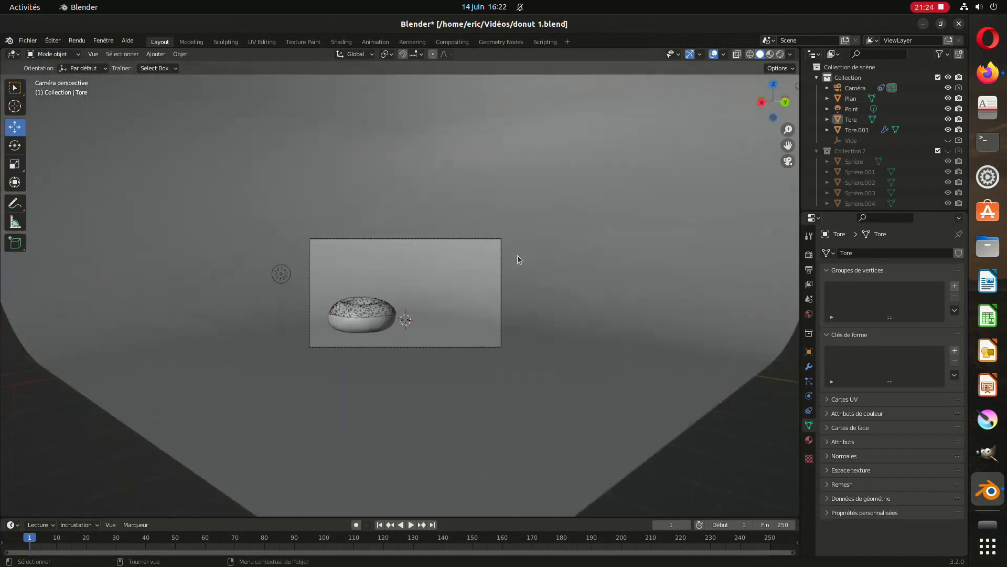
pyautogui.scroll(6, 516, 257)
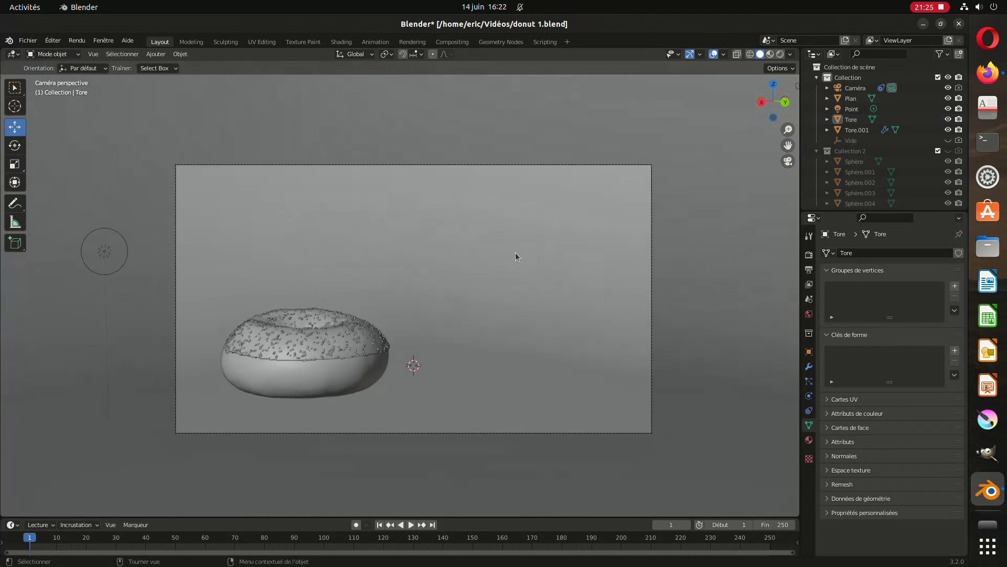
pyautogui.hotkey('ctrl', 's')
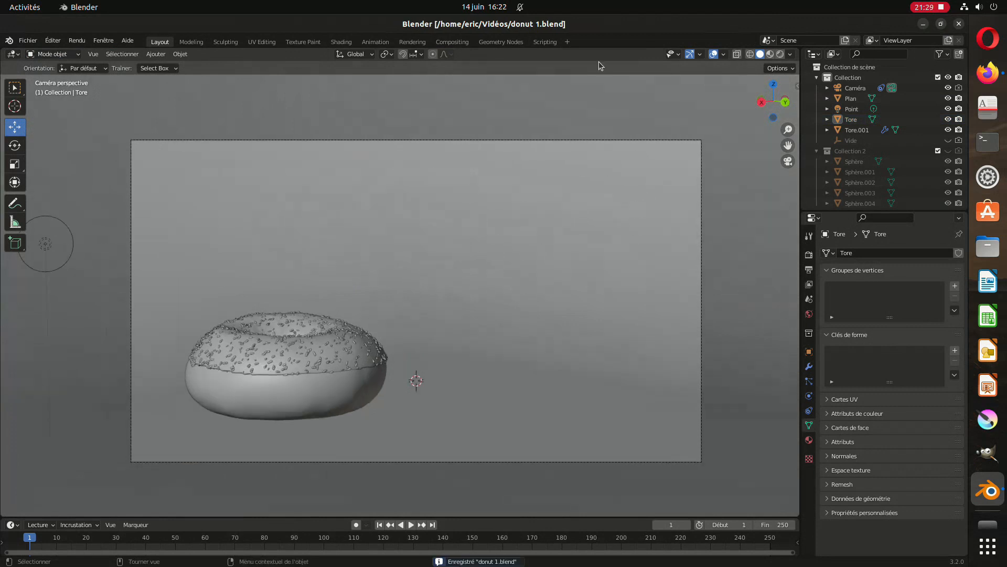
# - Raise the point light about 0.32 m along Z, lower it back about 0.10 m, and save the file
pyautogui.click(68, 248)
pyautogui.moveTo(42, 200); pyautogui.dragTo(78, 210)
pyautogui.rightClick(78, 210)
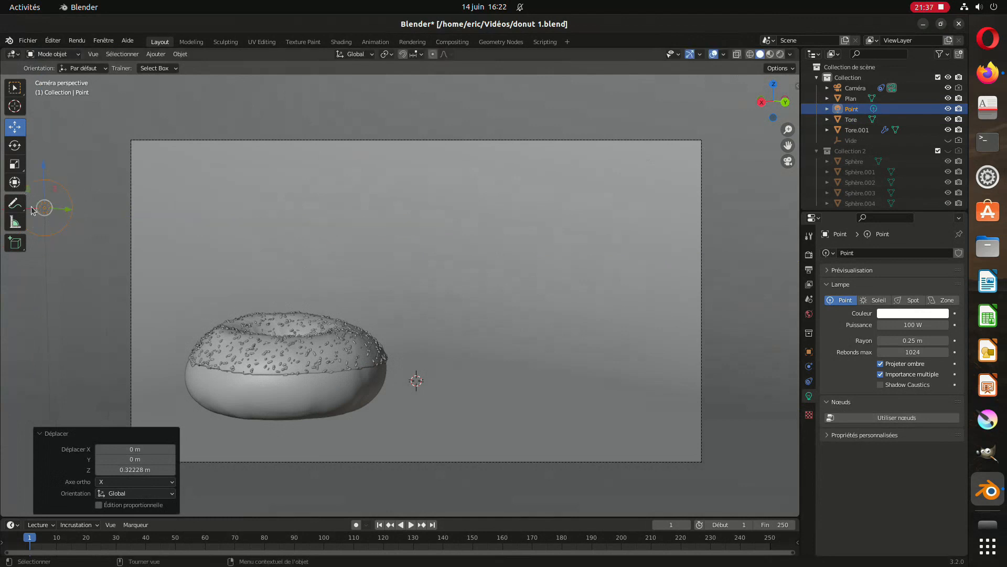
pyautogui.moveTo(47, 169); pyautogui.dragTo(47, 205)
pyautogui.scroll(-6, 423, 224)
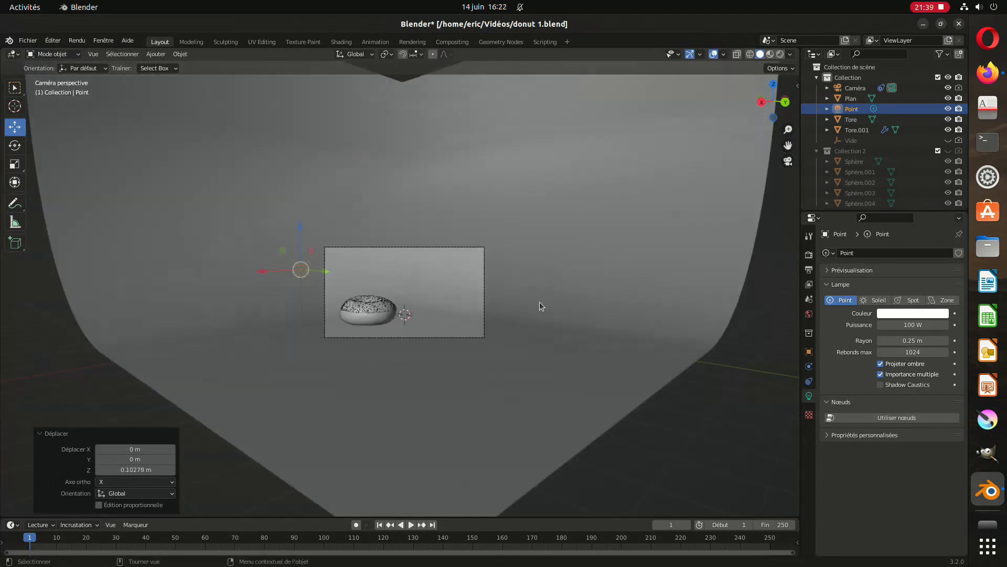
pyautogui.click(445, 287)
pyautogui.scroll(4, 444, 288)
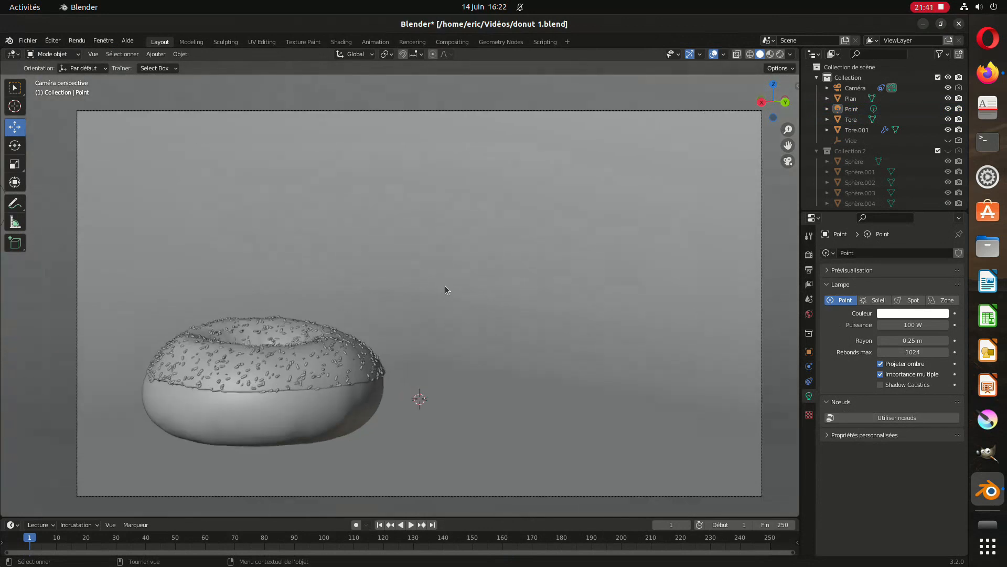
pyautogui.hotkey('ctrl', 's')
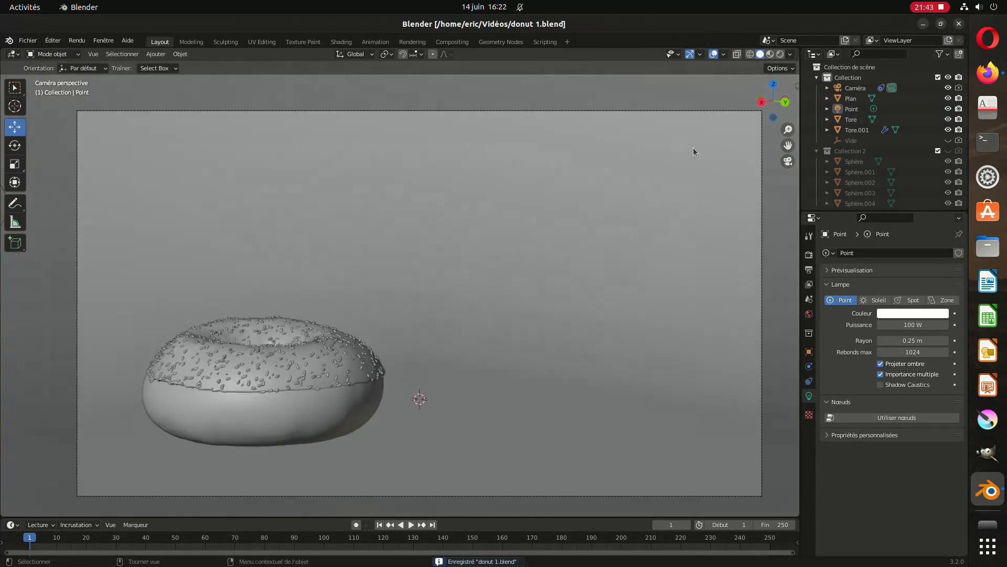
# - Preview the camera view in rendered shading, pause it, and save the file after returning to solid shading
pyautogui.click(781, 54)
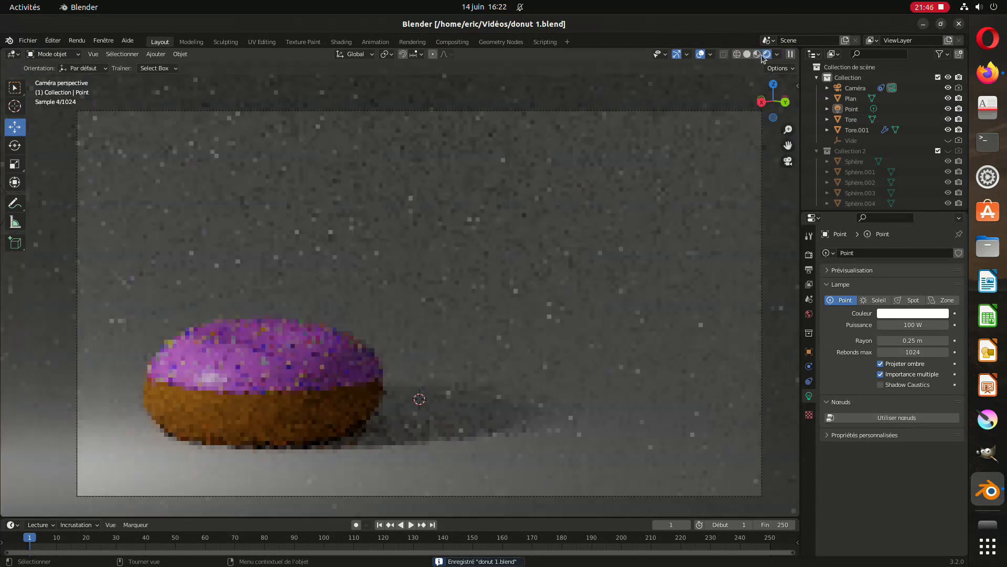
pyautogui.click(791, 55)
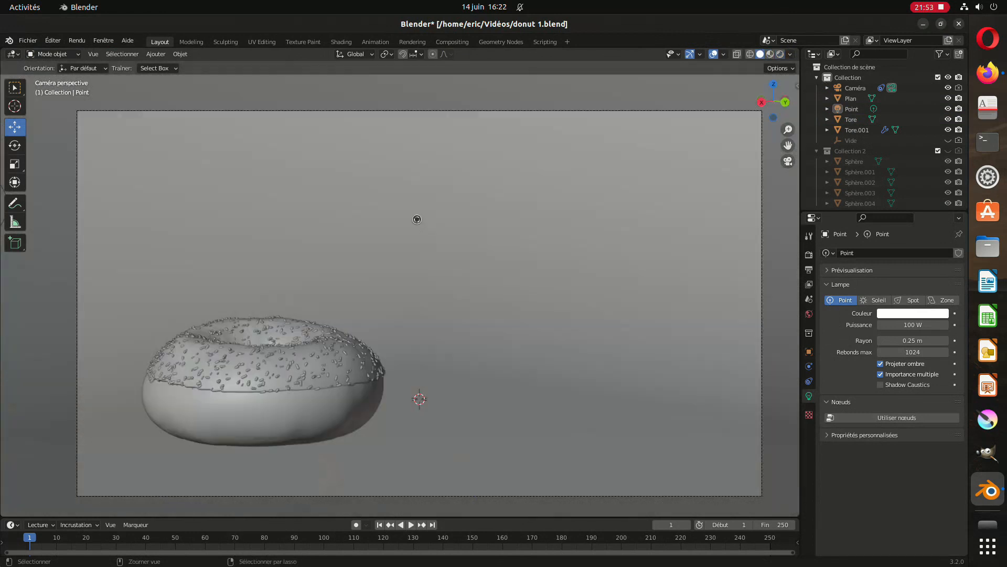
pyautogui.hotkey('ctrl', 's')
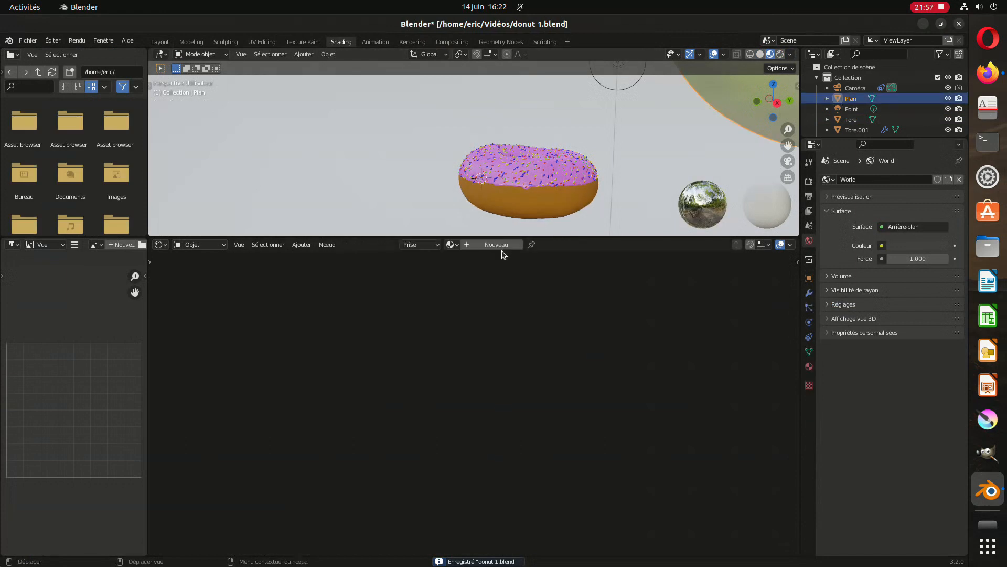
# - Give the backdrop plane a new material with a magenta base color, hue 0.833, saturation 1.000 and value 0.800
pyautogui.click(496, 244)
pyautogui.click(547, 325)
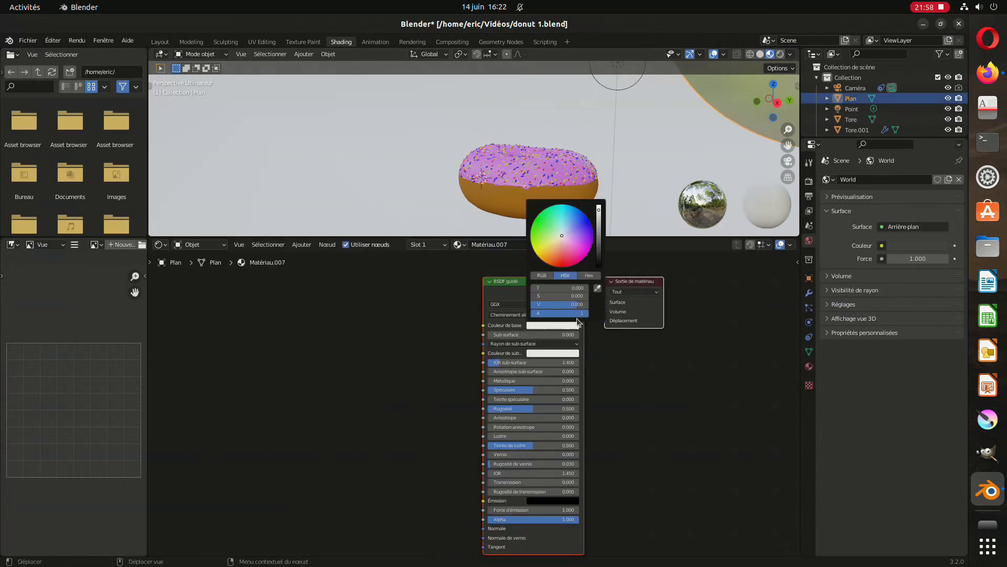
pyautogui.click(588, 252)
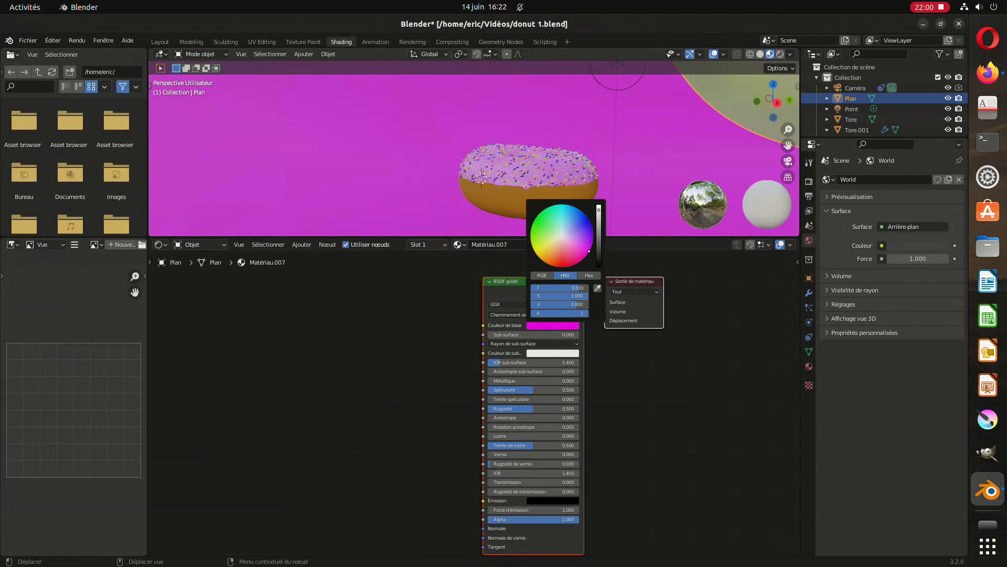
# - Lighten the backdrop material's base color to a brighter pinkish magenta and check it through the camera, with the camera frame fitted to the viewport
pyautogui.moveTo(601, 219)
pyautogui.mouseDown()
pyautogui.moveTo(599, 236)
pyautogui.moveTo(599, 205)
pyautogui.mouseUp()
pyautogui.moveTo(590, 252)
pyautogui.mouseDown()
pyautogui.moveTo(573, 244)
pyautogui.moveTo(598, 255)
pyautogui.moveTo(599, 206)
pyautogui.mouseUp()
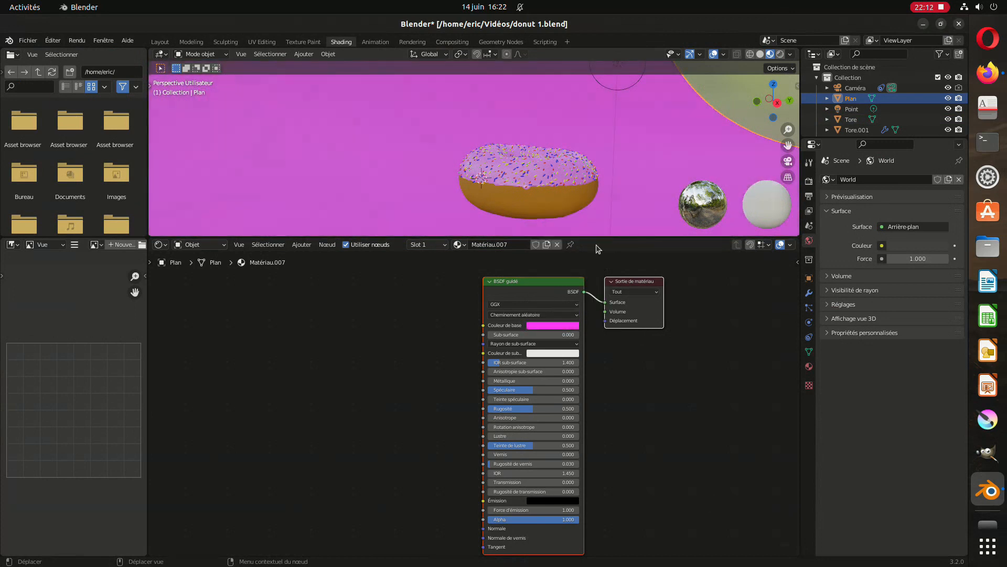
pyautogui.moveTo(676, 178); pyautogui.dragTo(601, 173, button='middle')
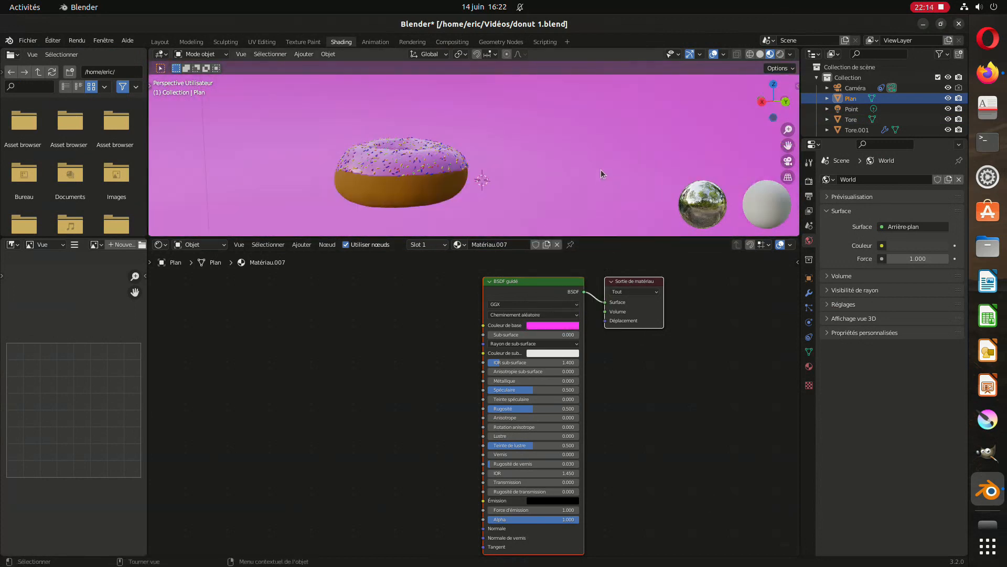
pyautogui.press('KP_0')
pyautogui.click(770, 151)
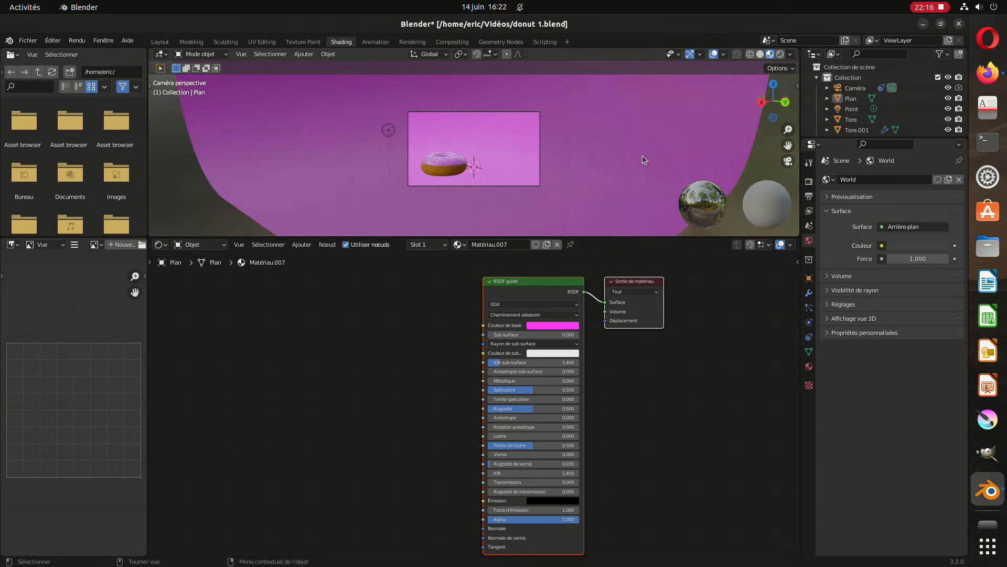
pyautogui.press('Home')
pyautogui.click(546, 162)
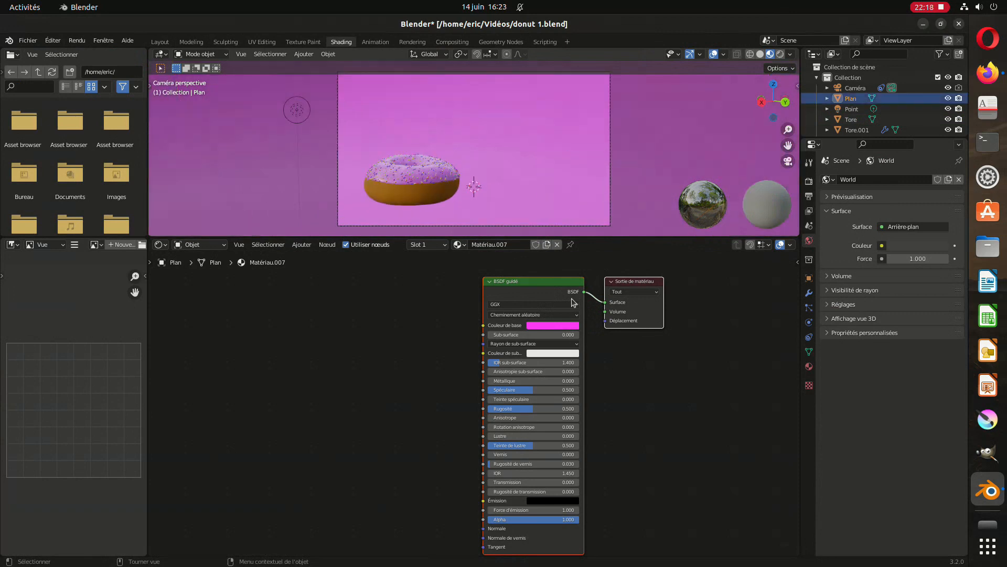
# - Darken the backdrop material's base color to a deeper magenta and save the file
pyautogui.click(571, 326)
pyautogui.moveTo(600, 217); pyautogui.dragTo(599, 223)
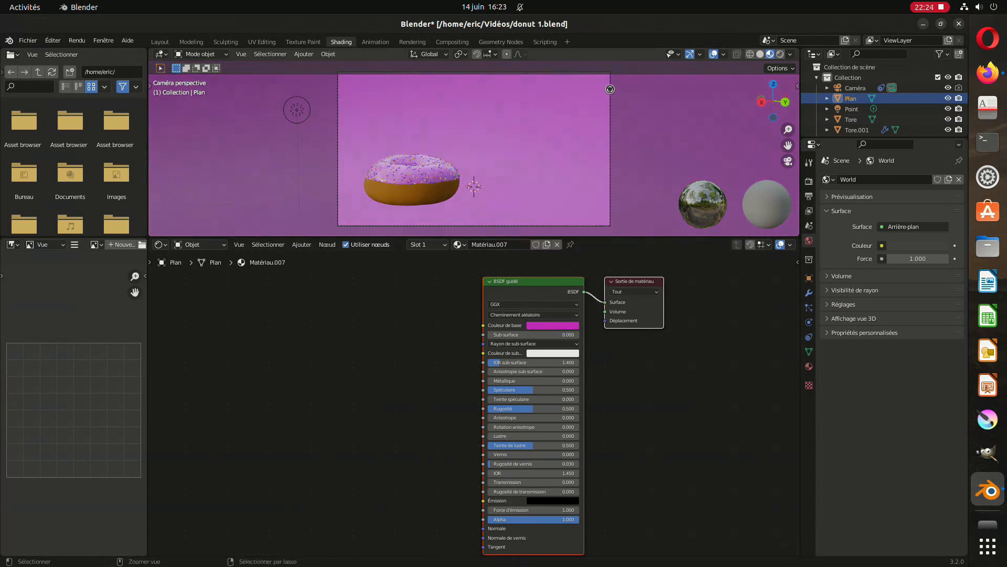
pyautogui.hotkey('ctrl', 's')
# - Preview the recolored backdrop in rendered shading, then return to solid shading and save the file
pyautogui.click(780, 54)
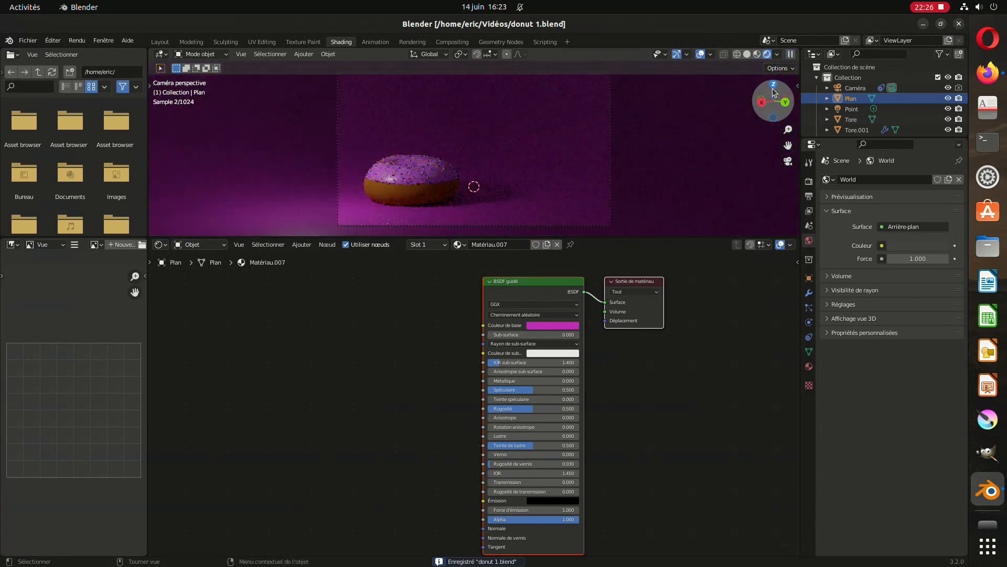
pyautogui.click(790, 54)
pyautogui.hotkey('ctrl', 'z')
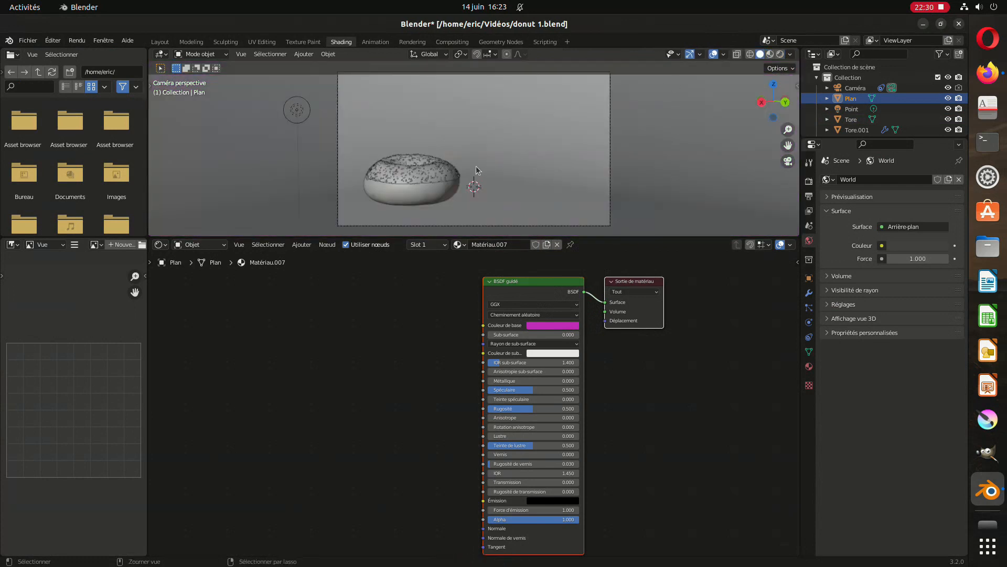
pyautogui.hotkey('ctrl', 's')
# - Fit the camera frame to the viewport in the Layout workspace, save the file and show the view in rendered shading
pyautogui.click(160, 42)
pyautogui.scroll(-1, 456, 288)
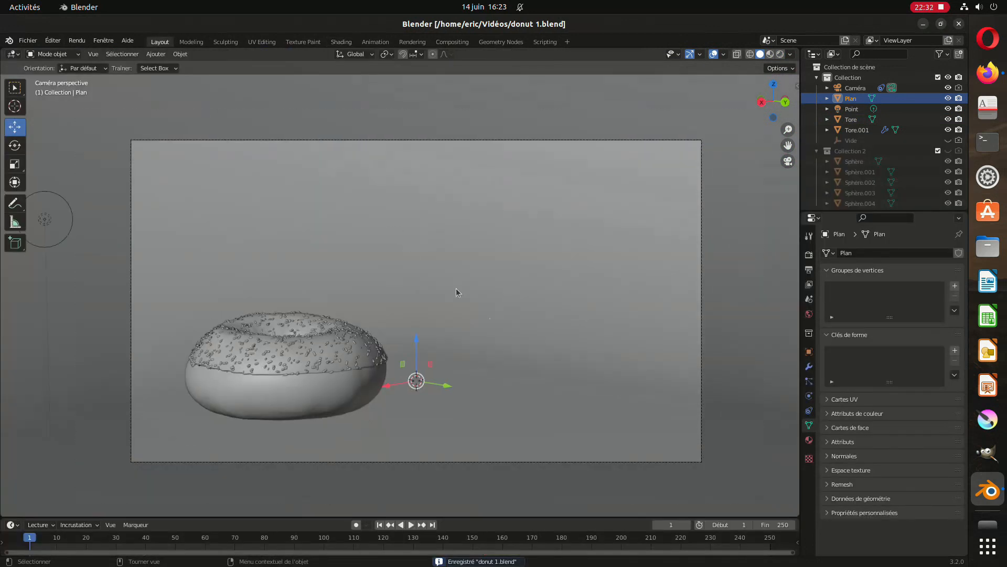
pyautogui.scroll(-7, 562, 322)
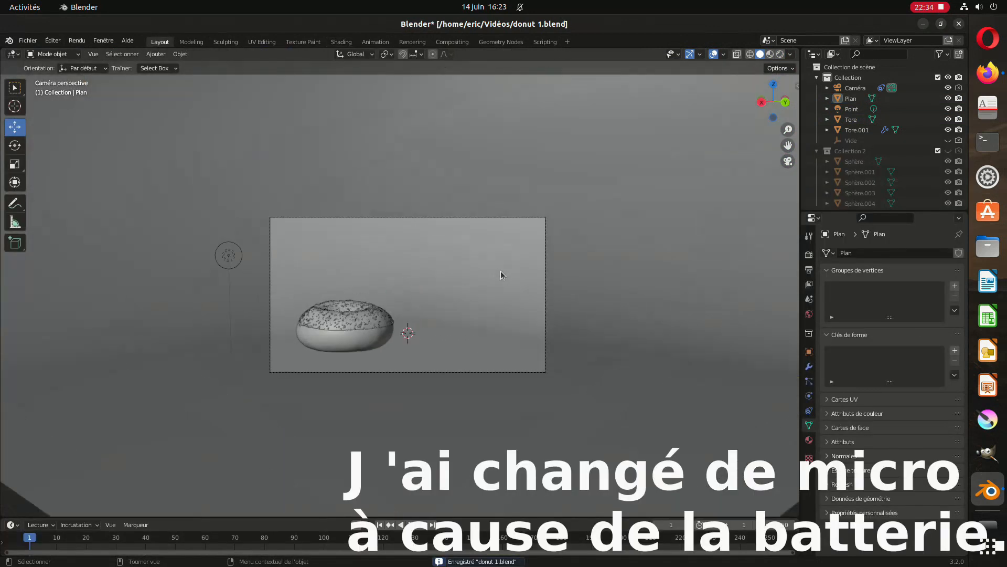
pyautogui.press('Home')
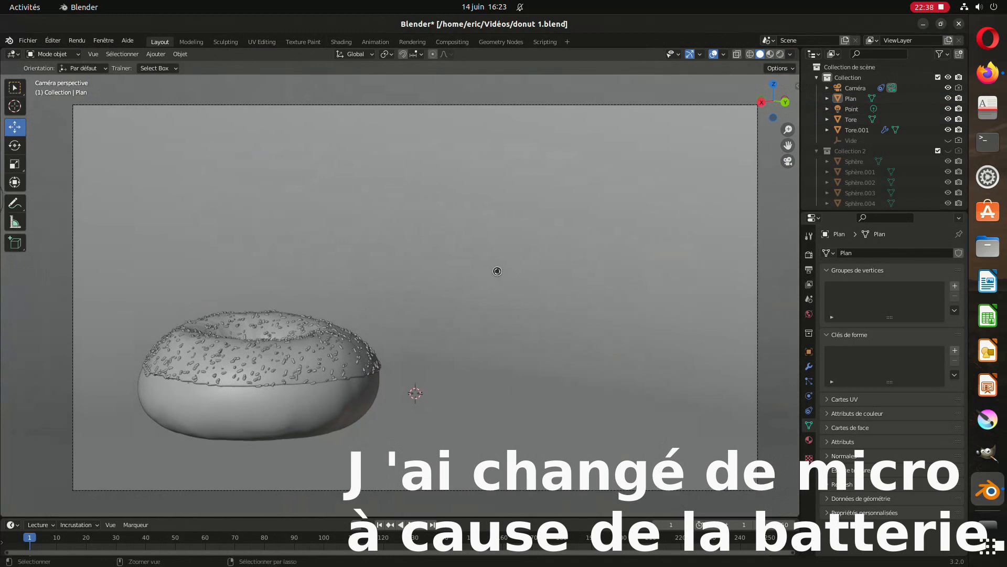
pyautogui.hotkey('ctrl', 's')
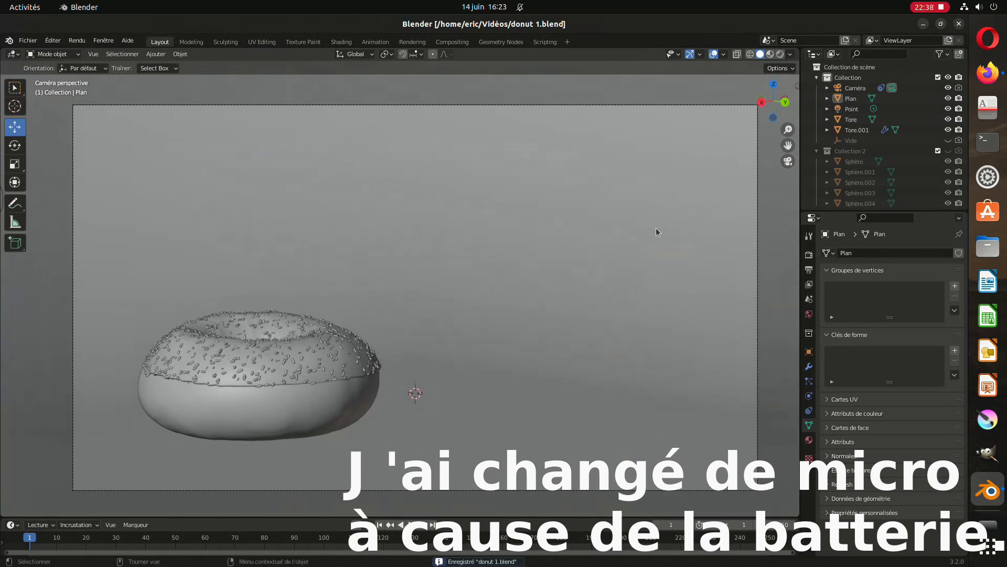
pyautogui.click(780, 54)
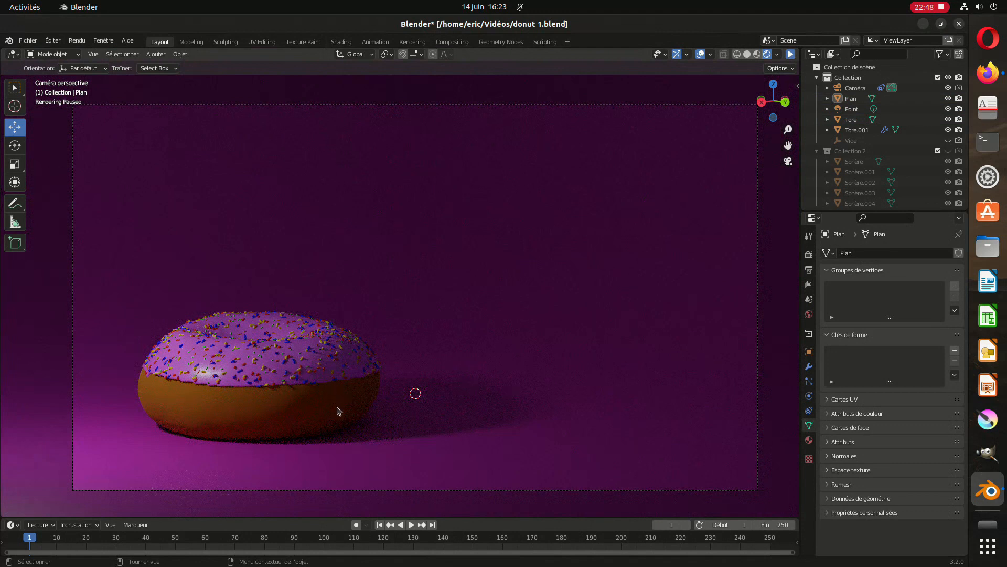
# - Move a face on the left side of the donut base about 0.015 m along X, using proportional editing with Sphere falloff
pyautogui.click(208, 411)
pyautogui.press('Tab')
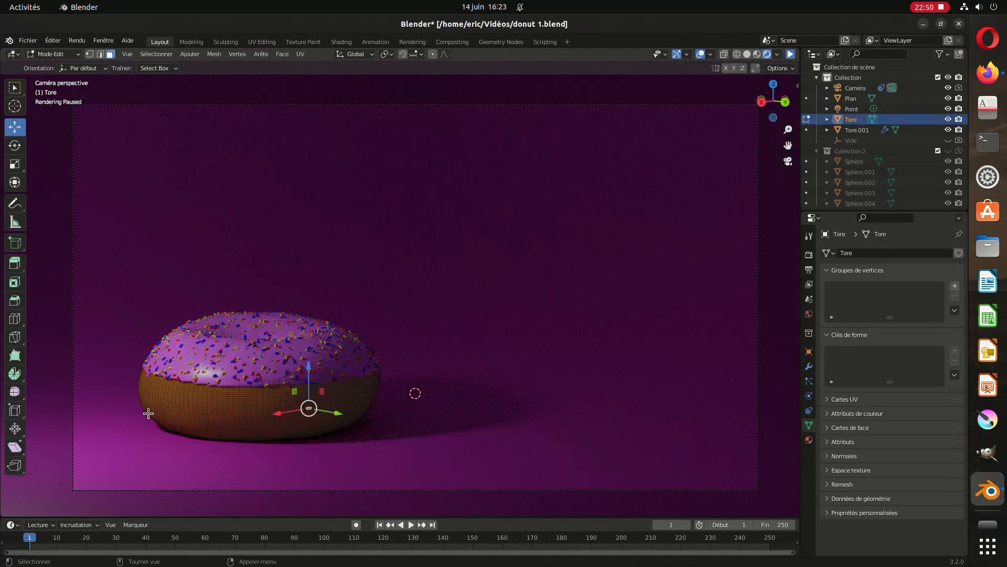
pyautogui.click(140, 392)
pyautogui.moveTo(106, 398); pyautogui.dragTo(99, 398)
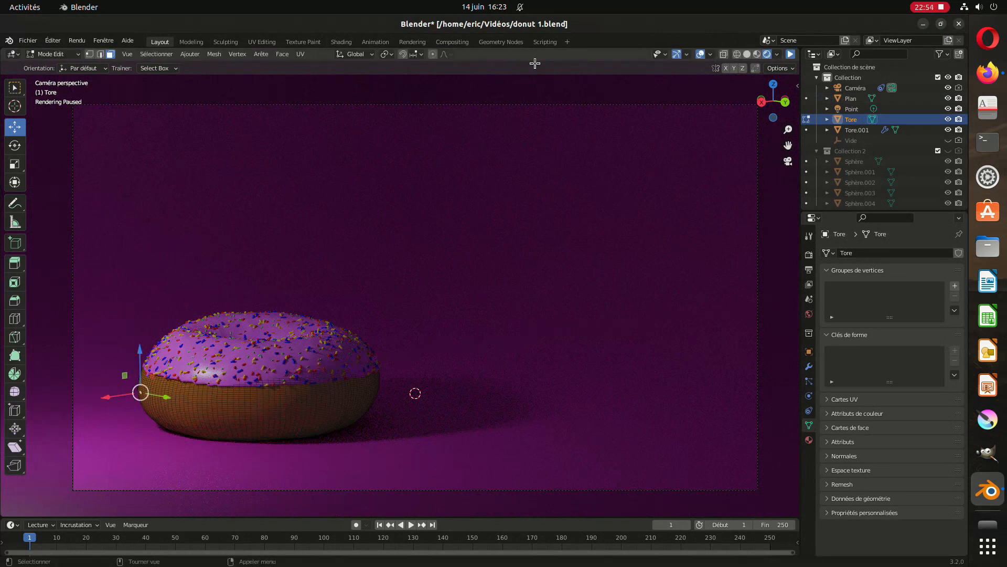
pyautogui.click(445, 54)
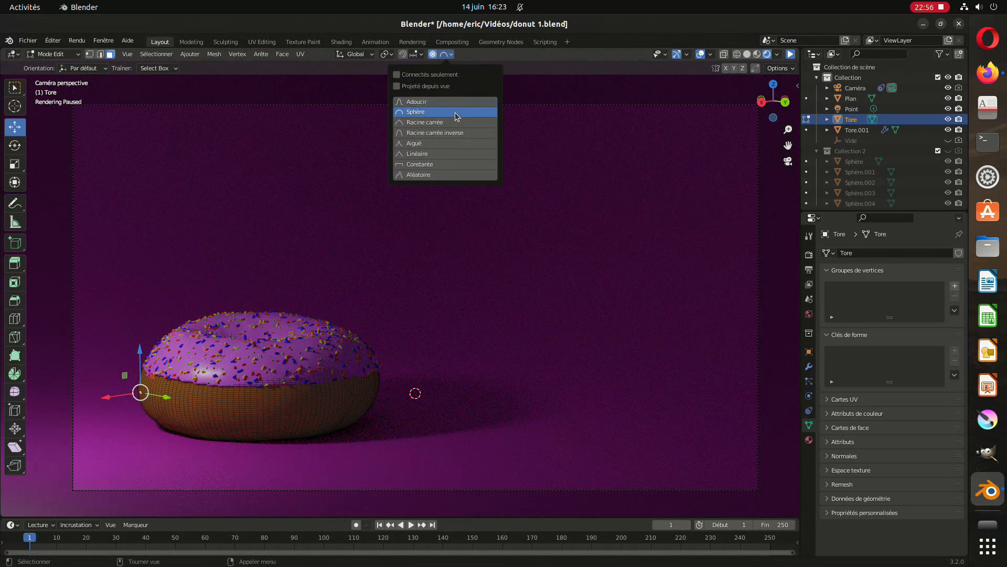
pyautogui.click(457, 111)
pyautogui.moveTo(105, 400); pyautogui.dragTo(105, 401)
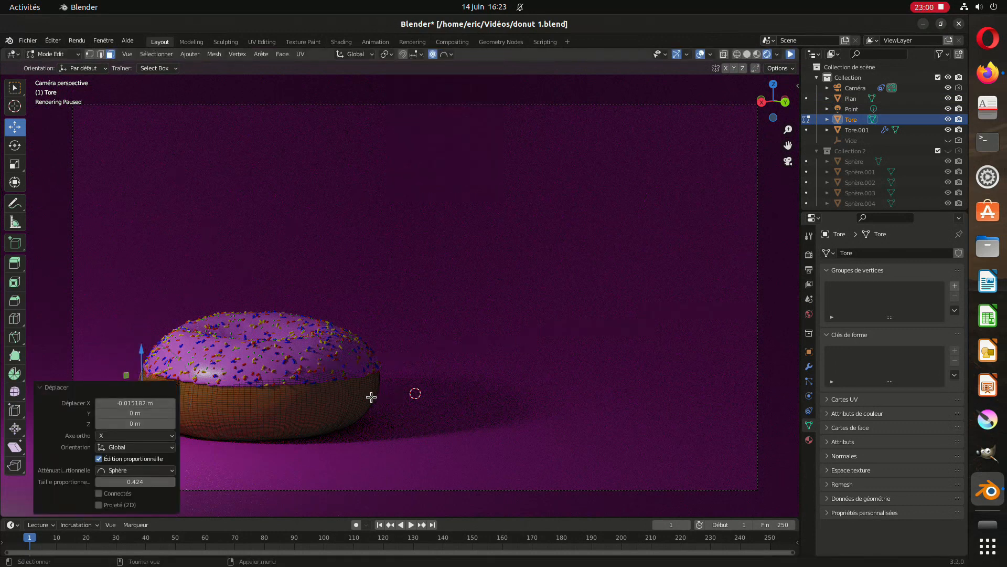
# - Slightly reshape the right side of the donut base with proportional editing and return to object mode
pyautogui.click(371, 398)
pyautogui.moveTo(392, 401); pyautogui.dragTo(344, 433)
pyautogui.click(338, 403)
pyautogui.click(310, 410)
pyautogui.click(336, 427)
pyautogui.click(324, 433)
pyautogui.press('Tab')
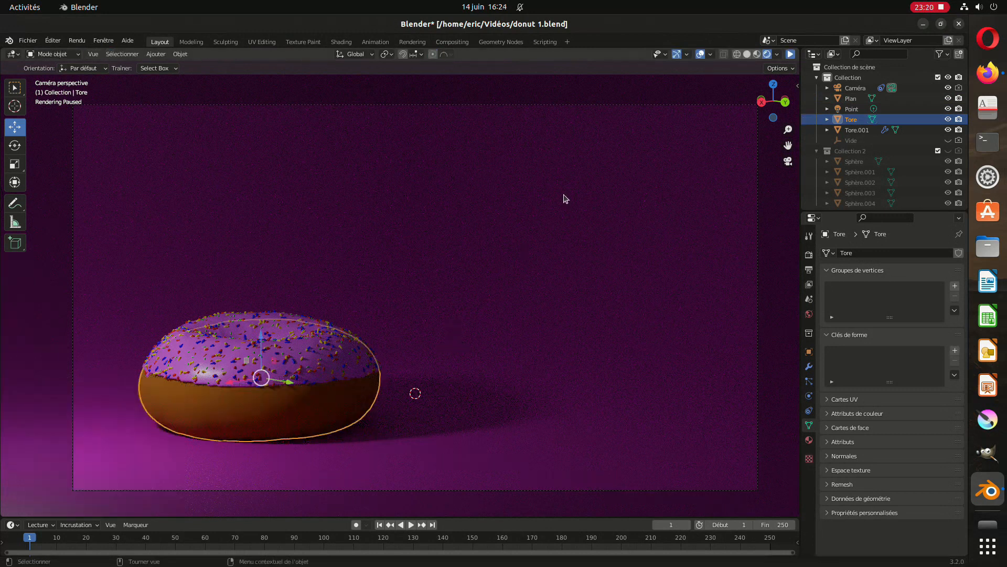
# - Set the donut base's origin to its geometry, centered on the barycentre
pyautogui.rightClick(341, 373)
pyautogui.moveTo(377, 399)
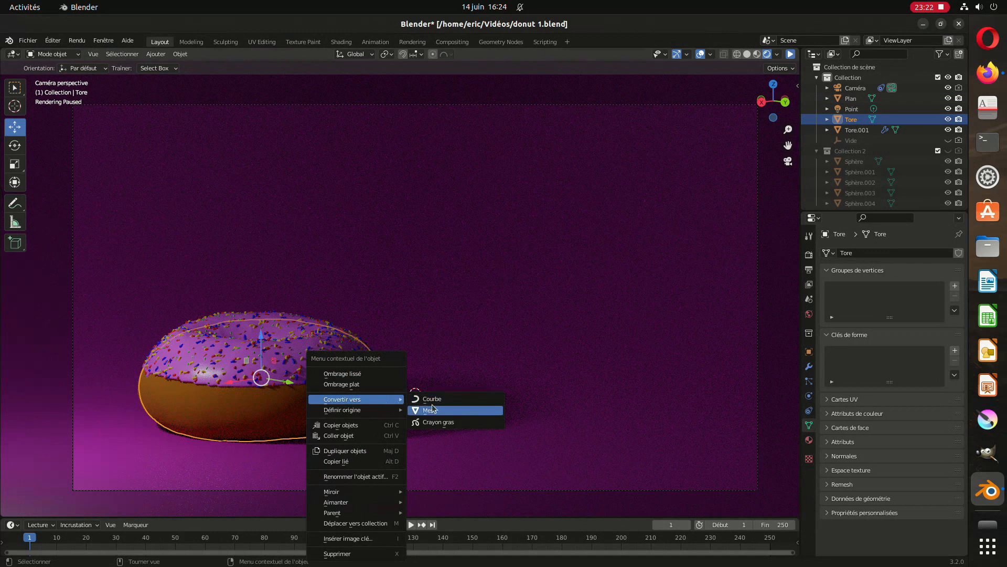
pyautogui.click(446, 418)
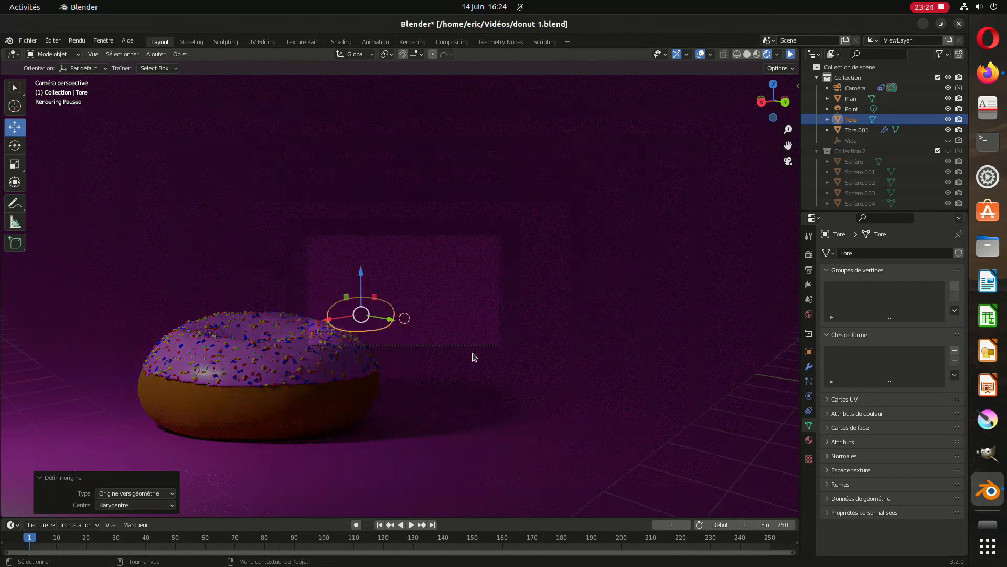
# - Deselect the donut base, save the file and refresh the paused rendered preview of the camera view
pyautogui.click(702, 439)
pyautogui.scroll(8, 433, 295)
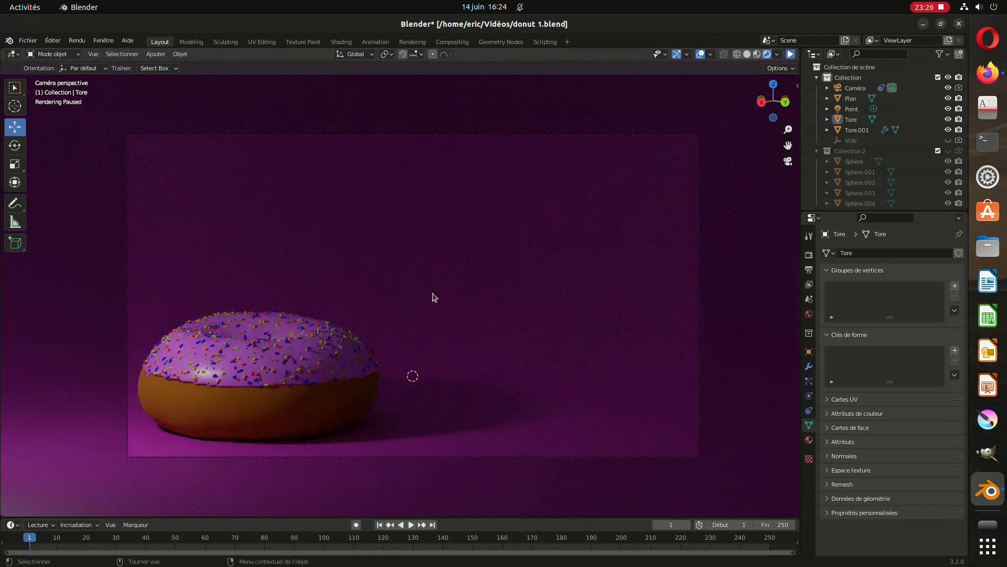
pyautogui.scroll(1, 497, 204)
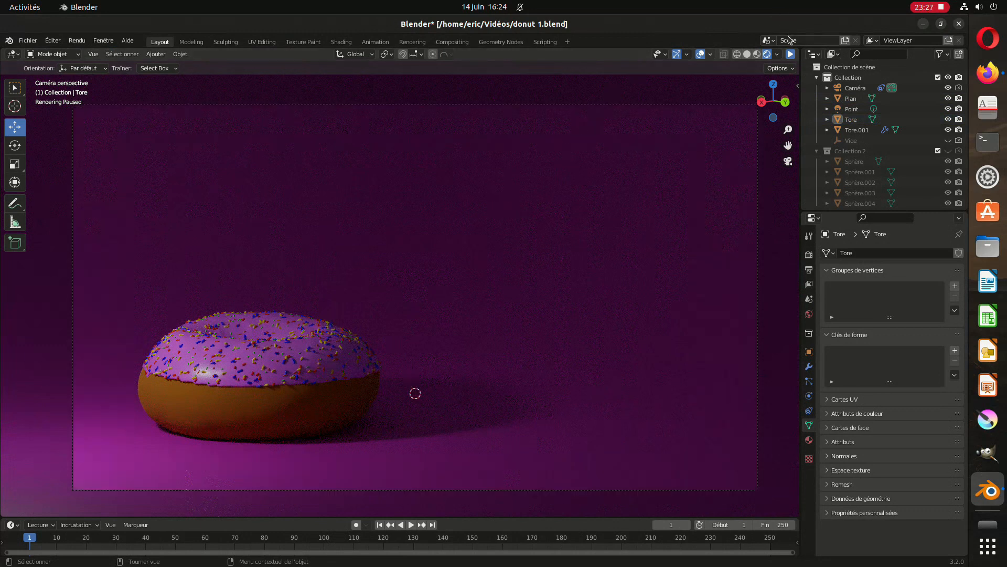
pyautogui.hotkey('ctrl', 's')
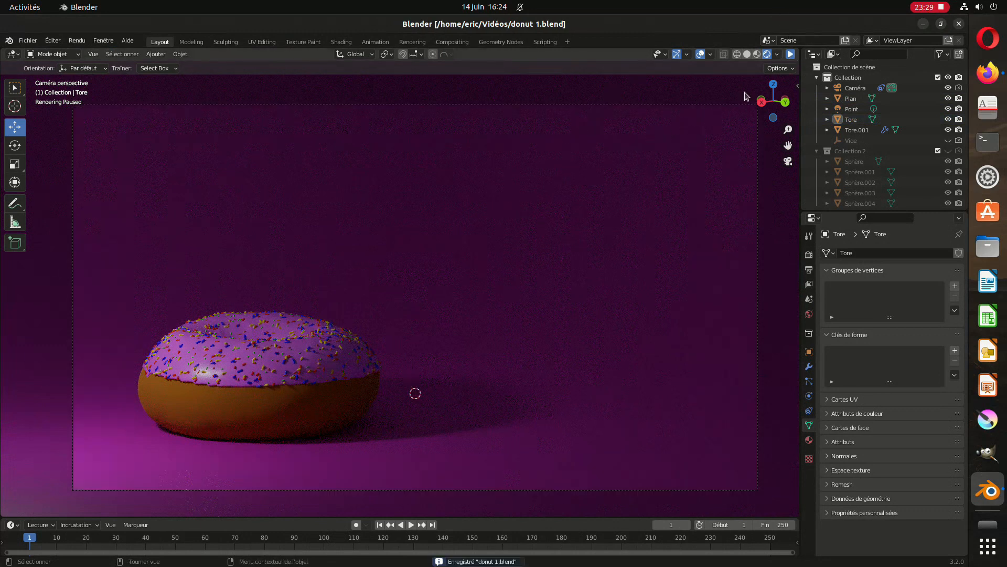
pyautogui.click(790, 55)
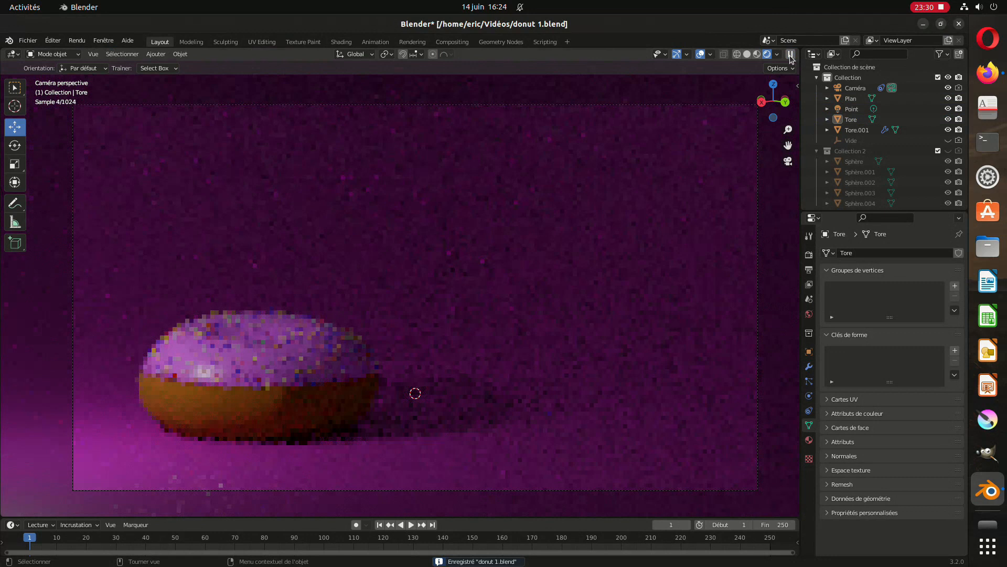
pyautogui.click(790, 56)
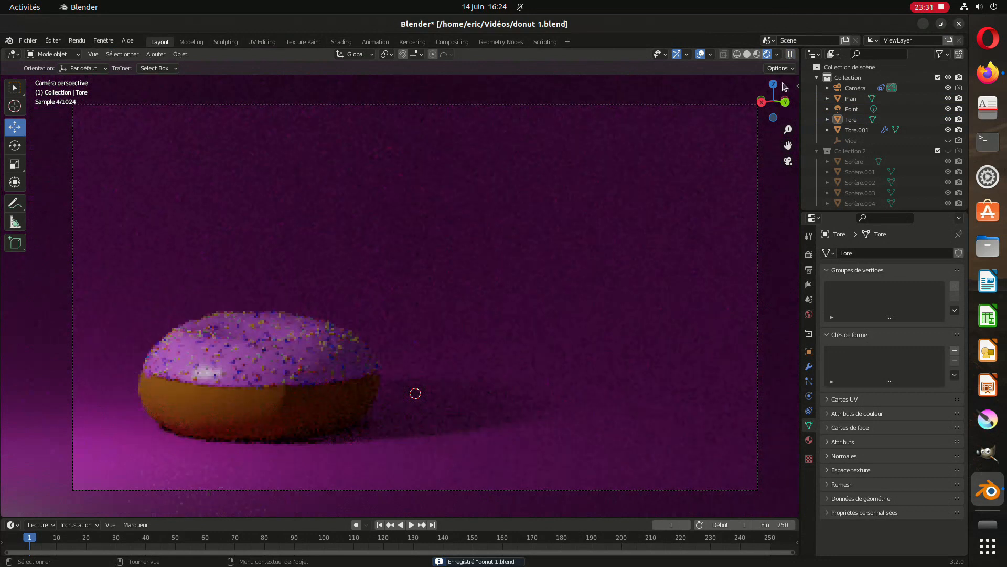